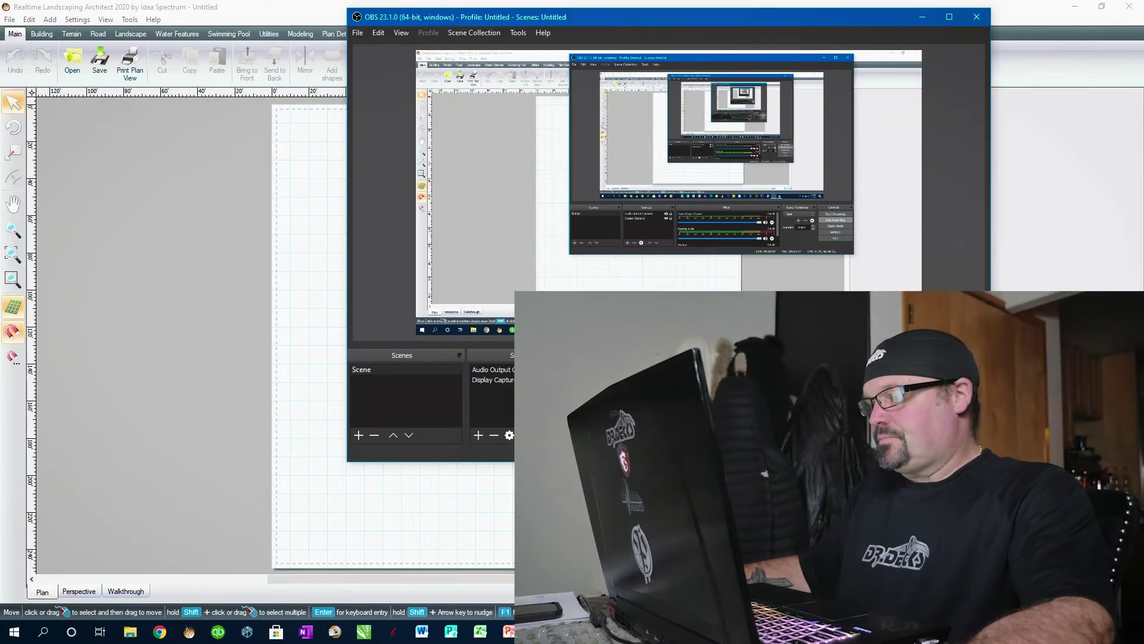
- Switch to Realtime Landscaping Architect and browse to the 2021 RLA Files folder for opening a saved design
key("alt+Tab")
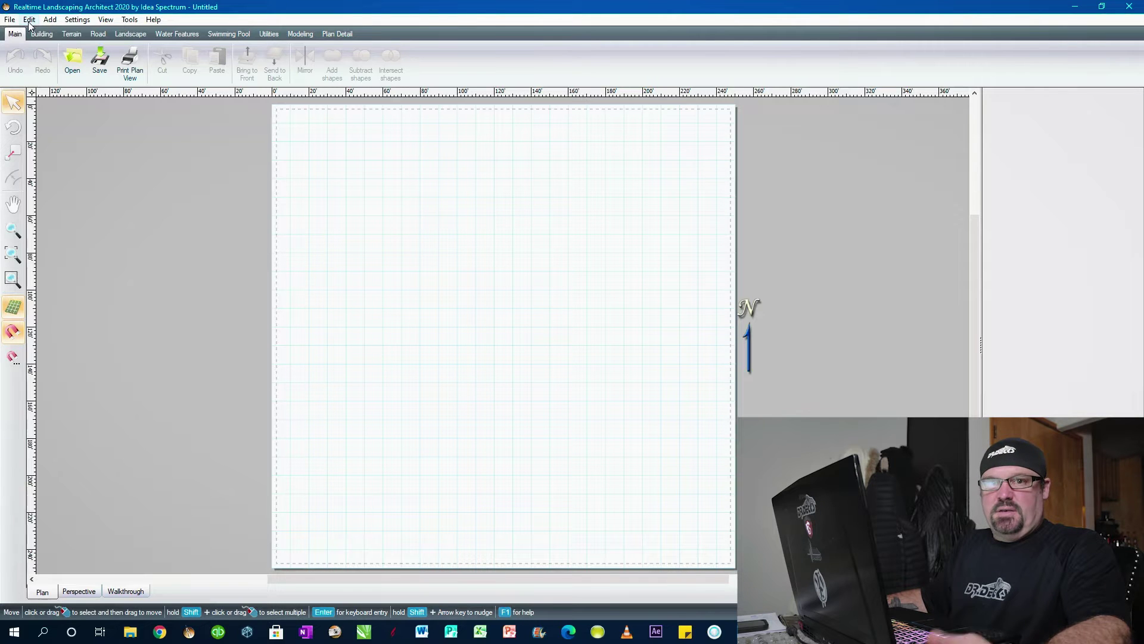
scroll(521, 303, "up", 2)
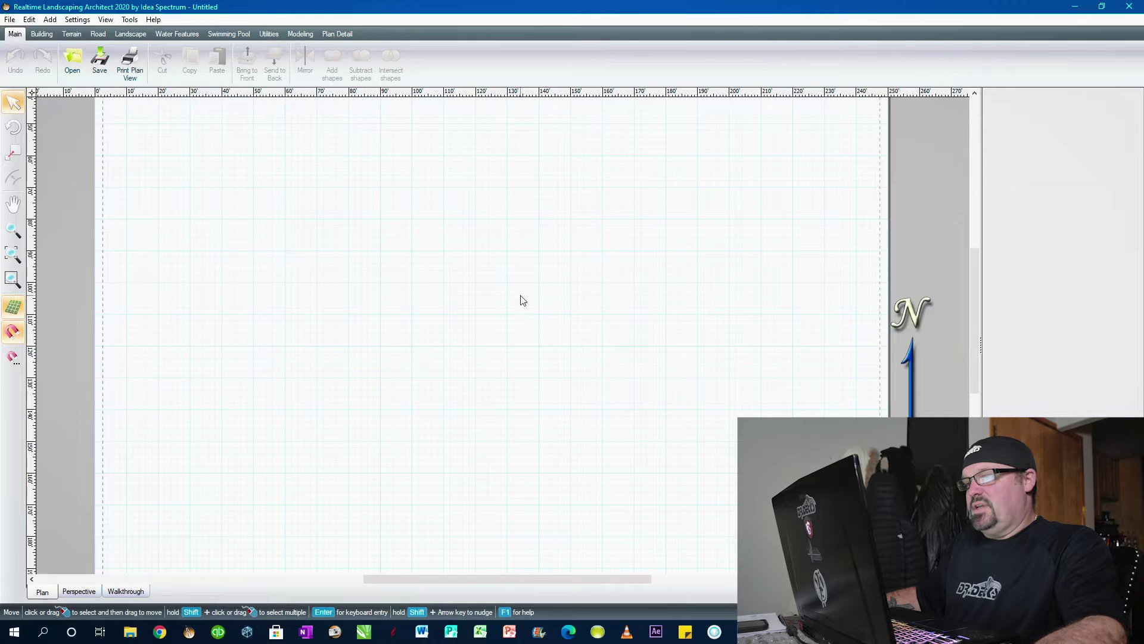
scroll(522, 300, "up", 1)
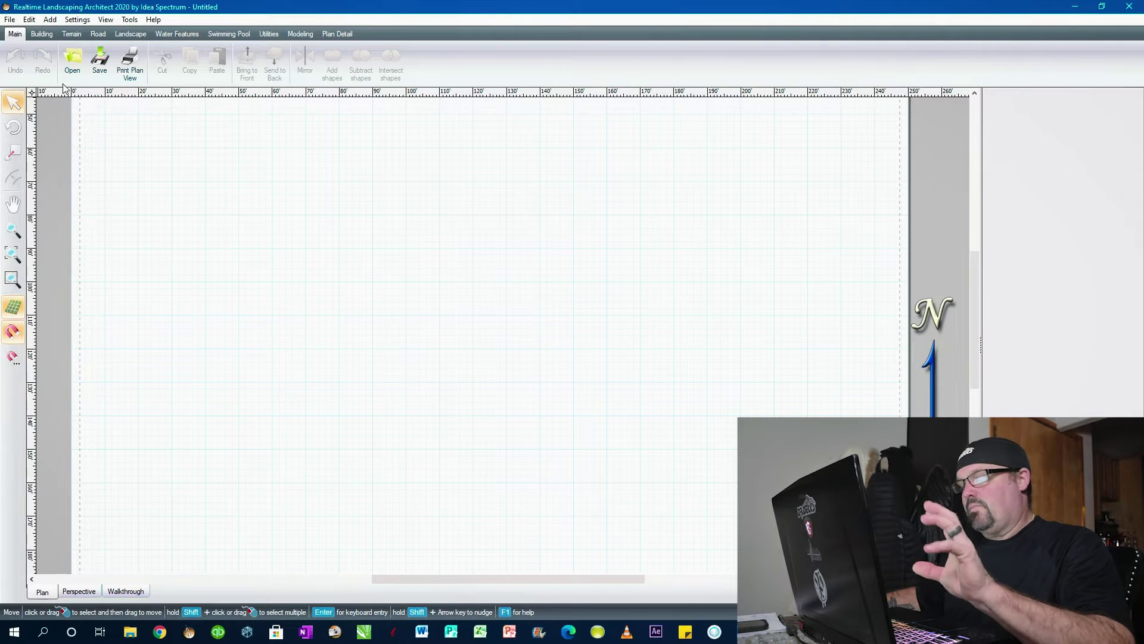
left_click(10, 20)
left_click(28, 51)
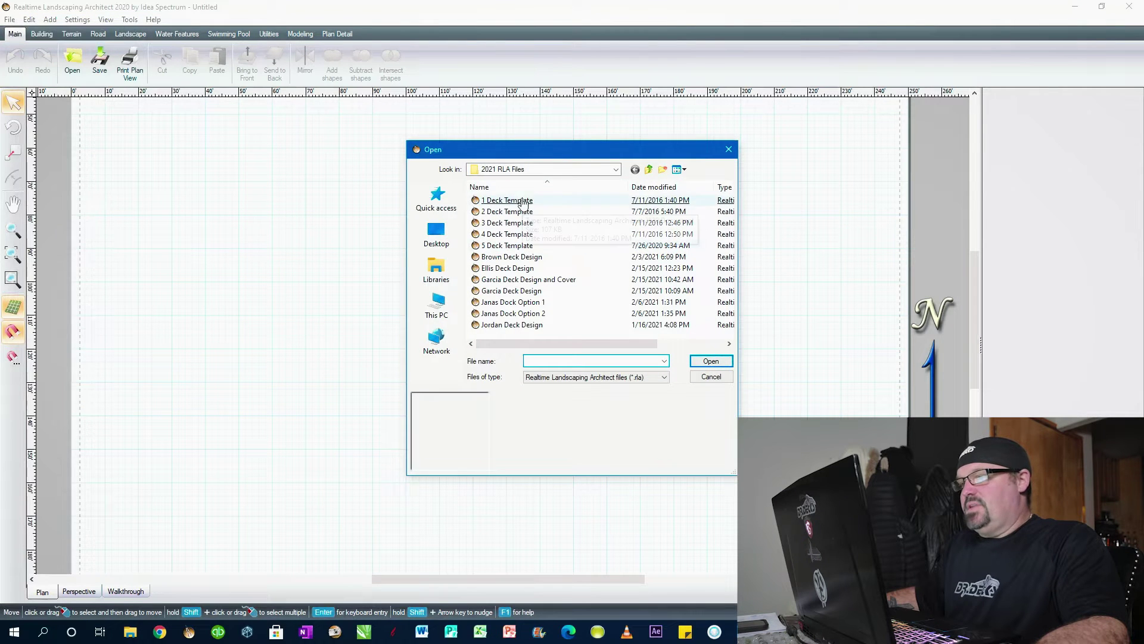
left_click(649, 169)
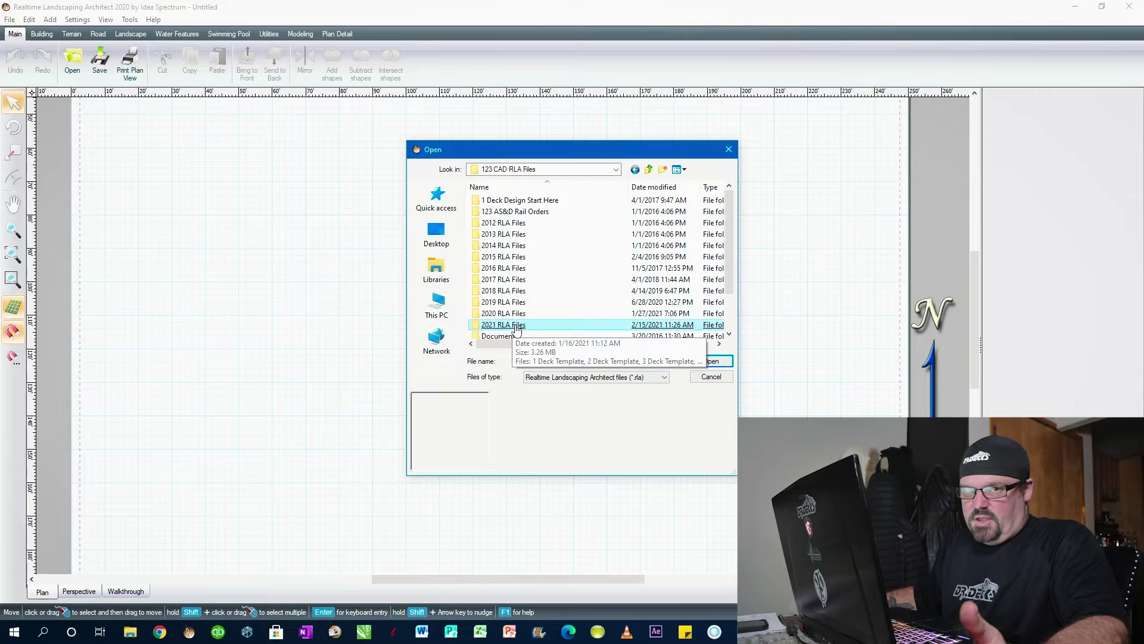
double_click(516, 327)
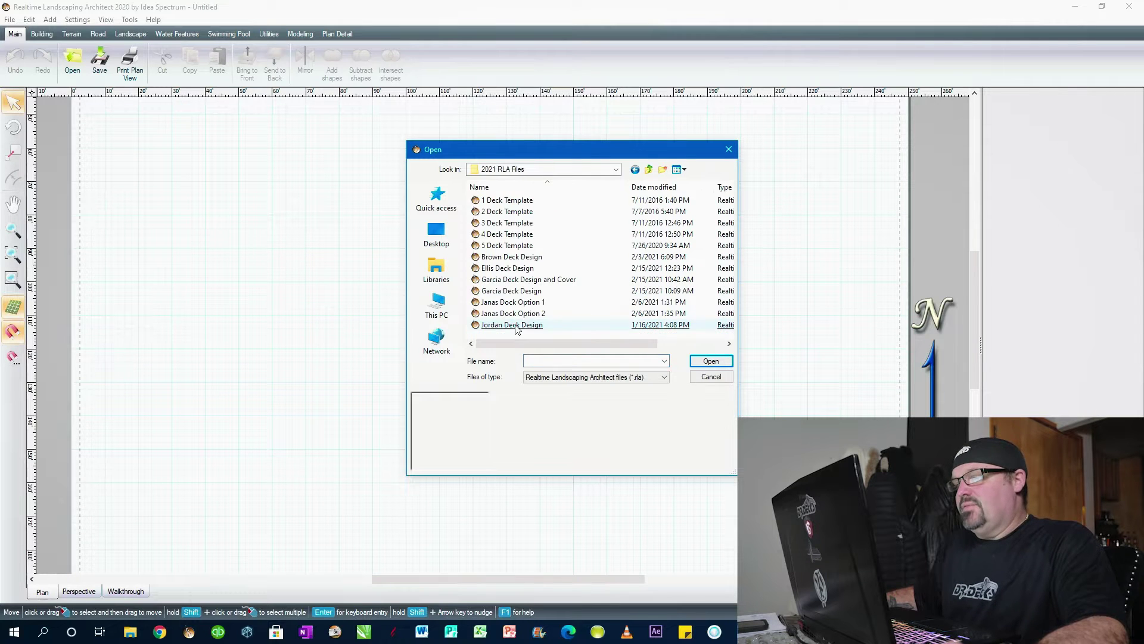
- Preview the saved deck and dock designs in the 2021 RLA Files folder one after another
left_click(532, 326)
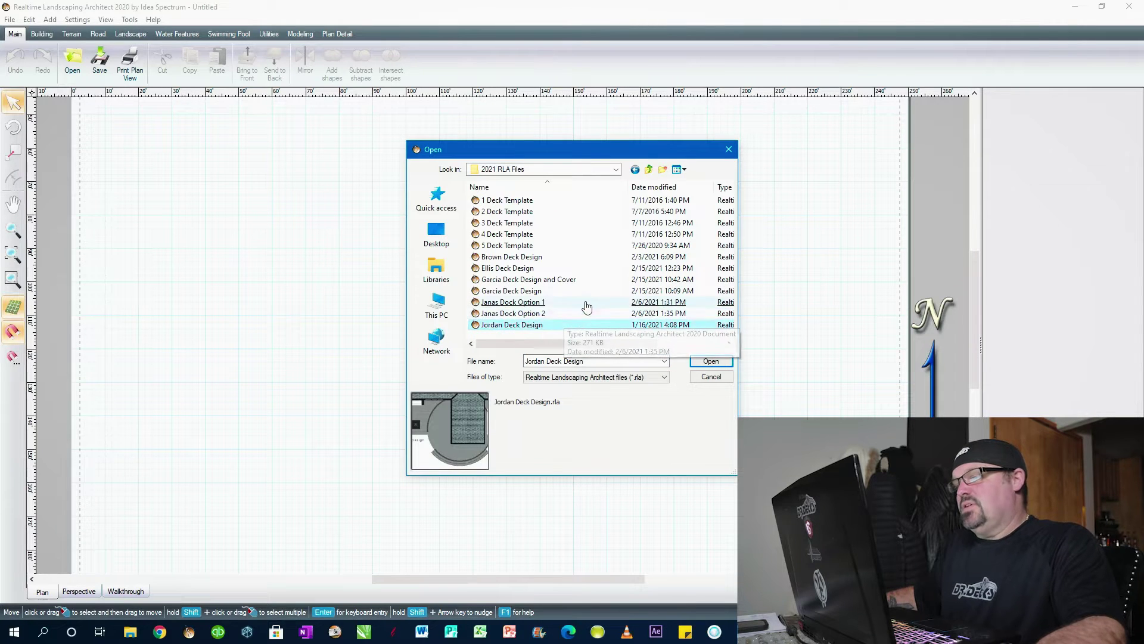
left_click(585, 306)
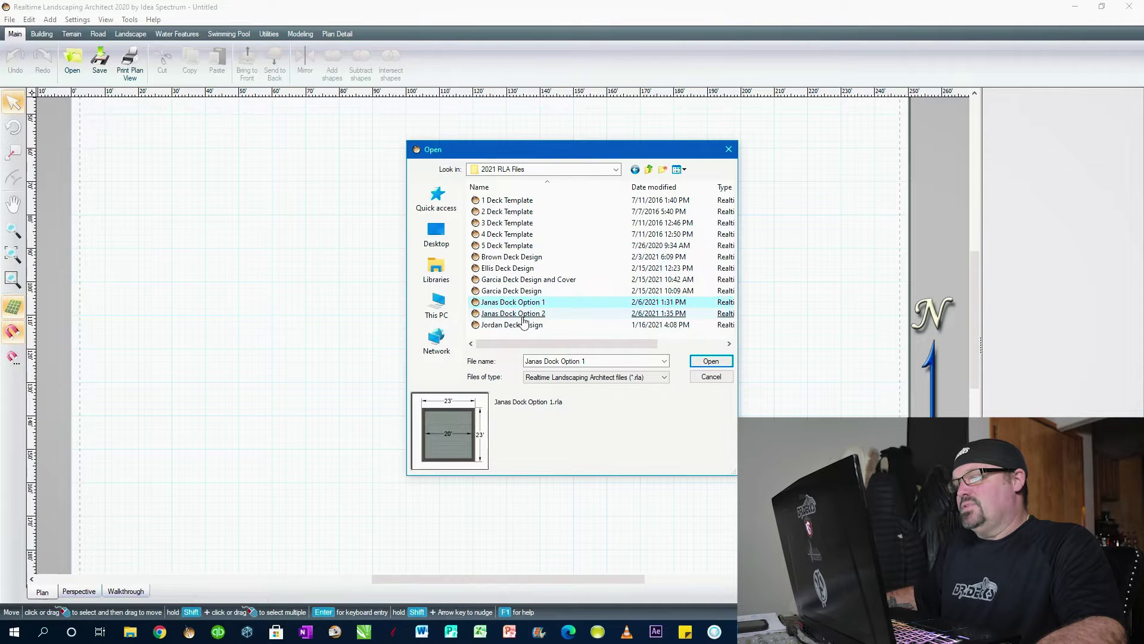
left_click(523, 316)
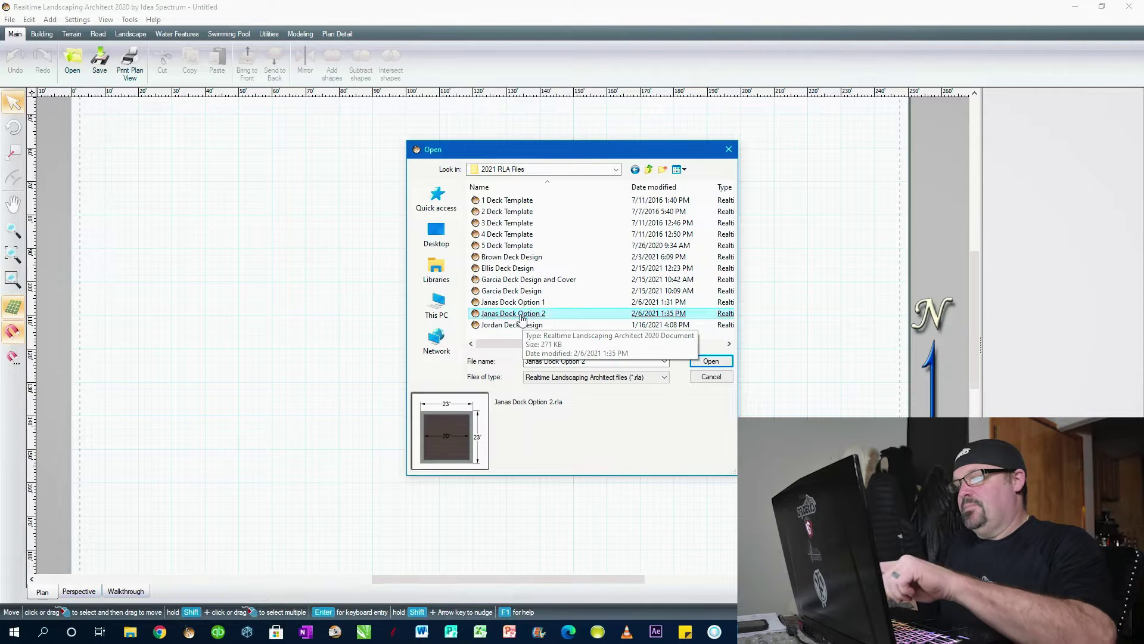
left_click(516, 301)
left_click(516, 291)
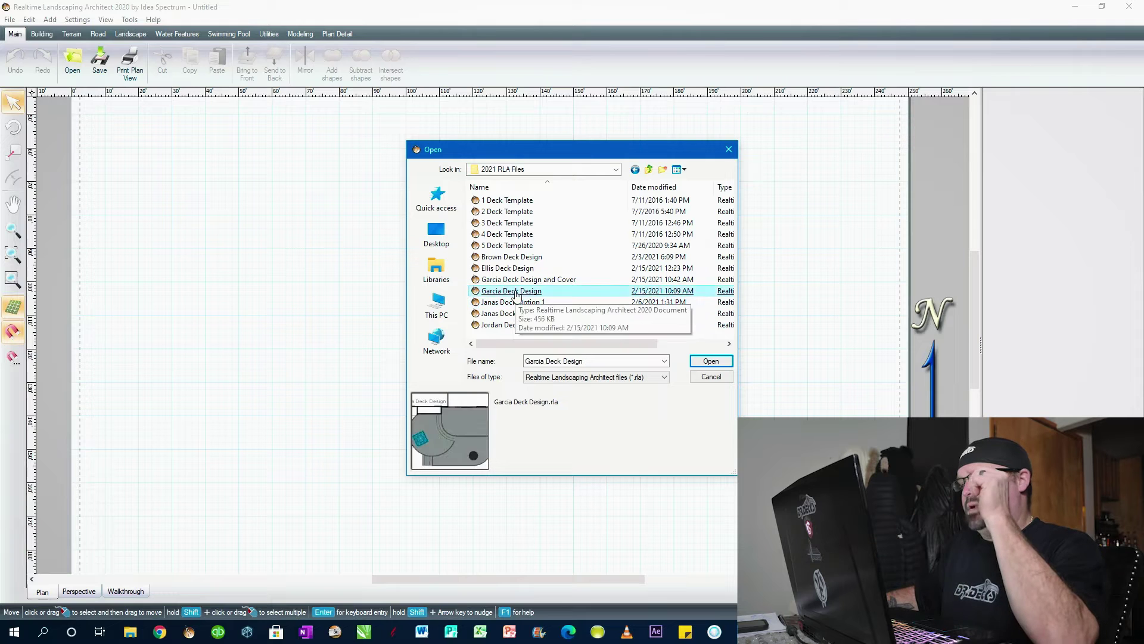
left_click(516, 280)
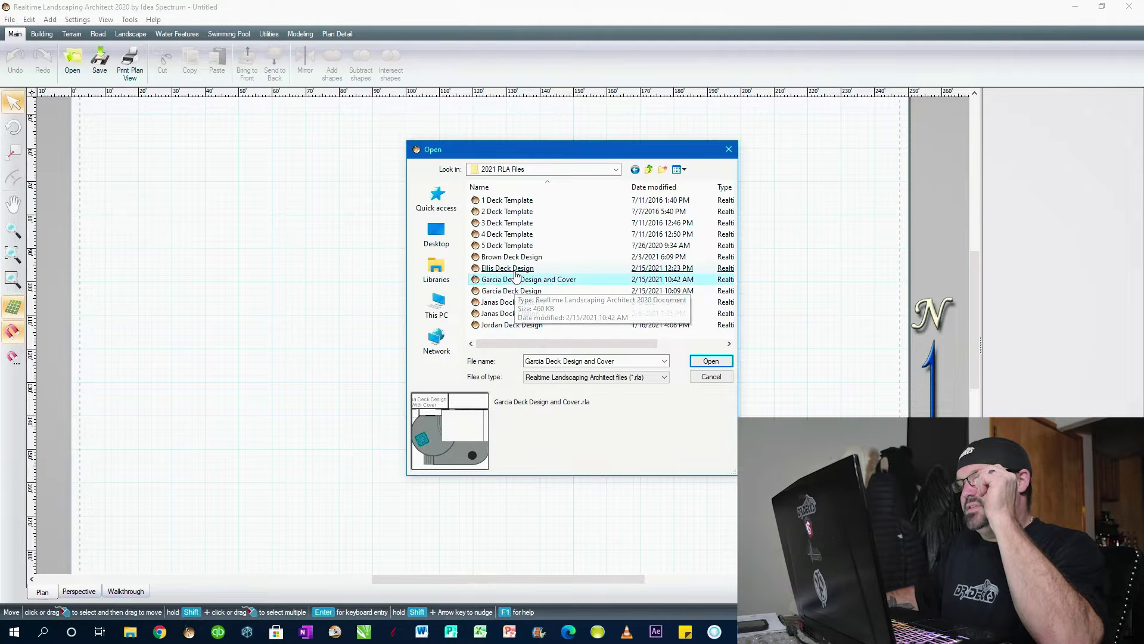
left_click(518, 269)
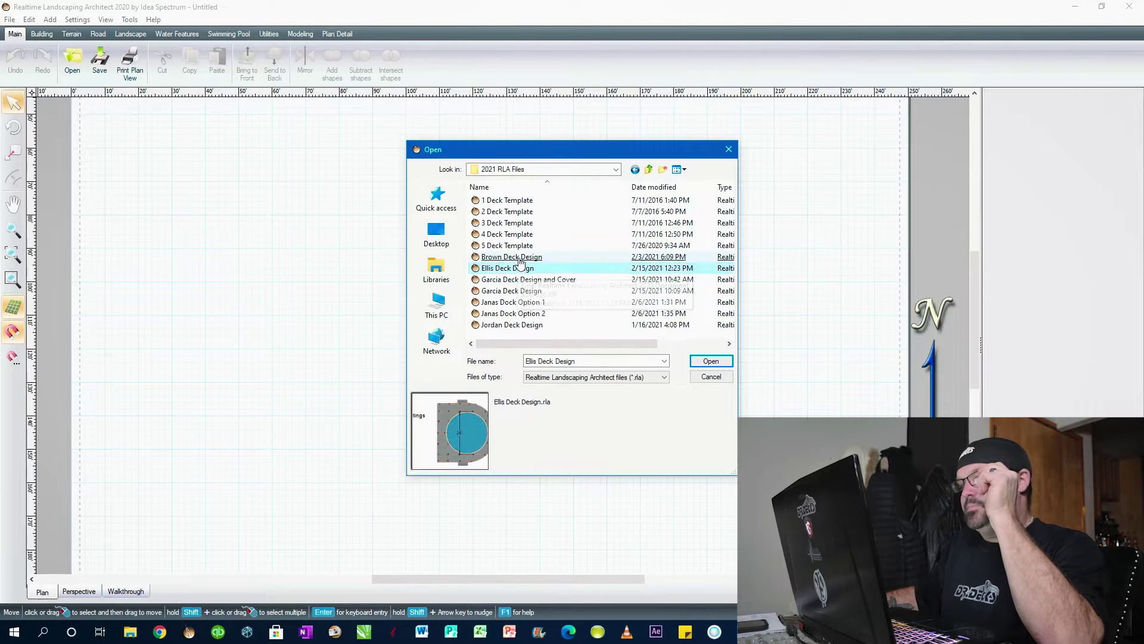
left_click(513, 258)
left_click(549, 292)
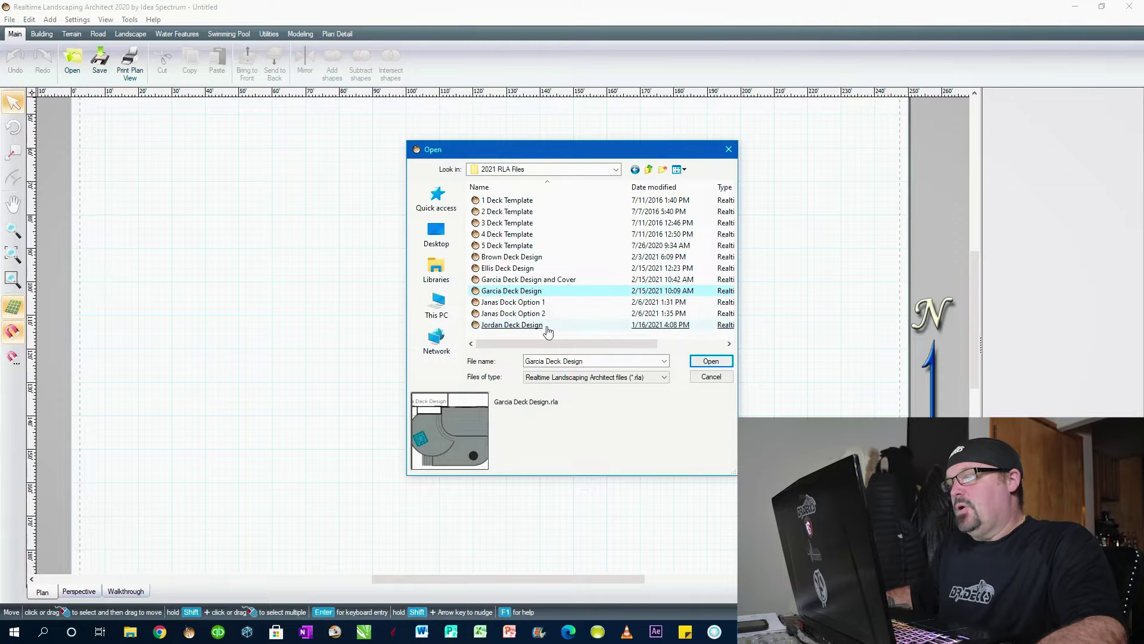
left_click(540, 325)
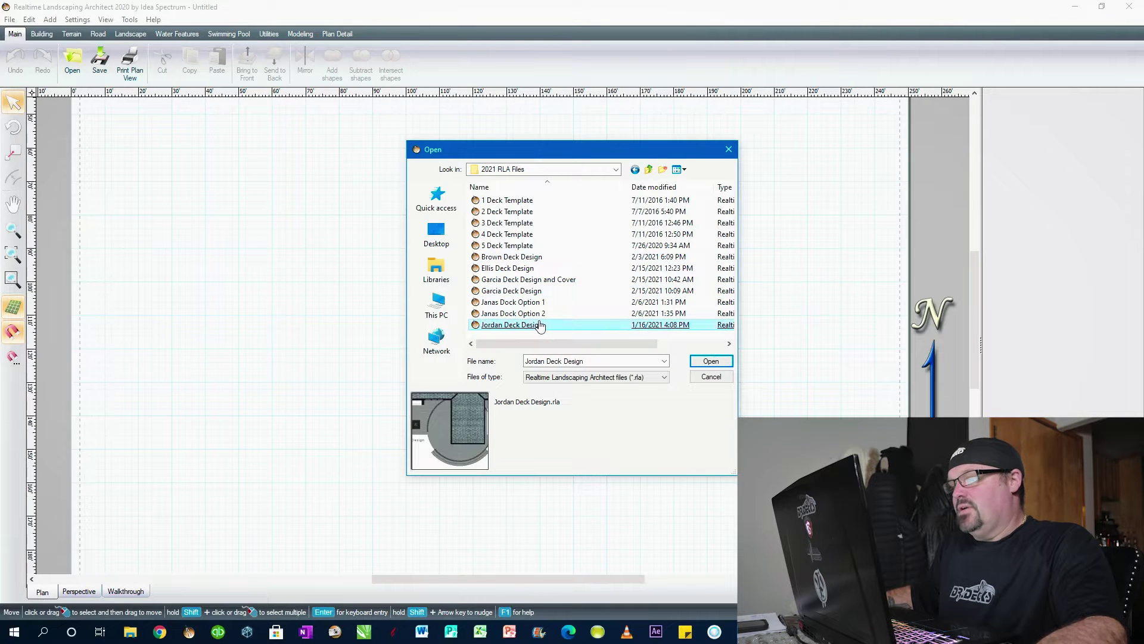
- Browse the 2020 RLA Files folder and open the client deck design with measurements modified on 12/13/2020
key("BackSpace")
double_click(525, 302)
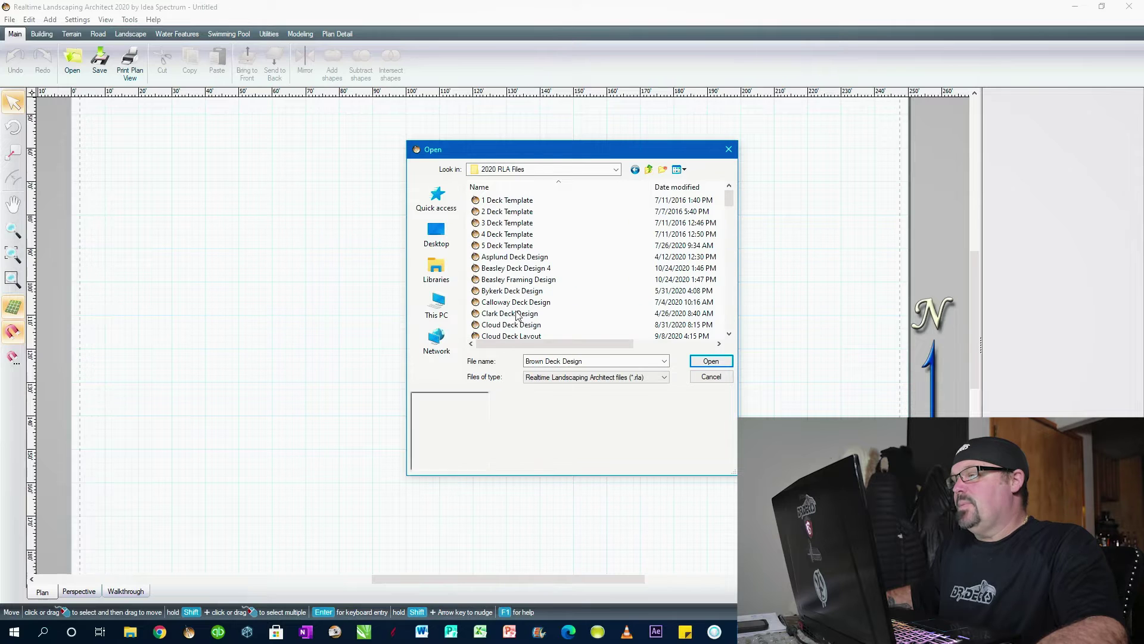
left_click(525, 314)
scroll(570, 252, "down", 2)
scroll(570, 251, "down", 3)
left_click(569, 248)
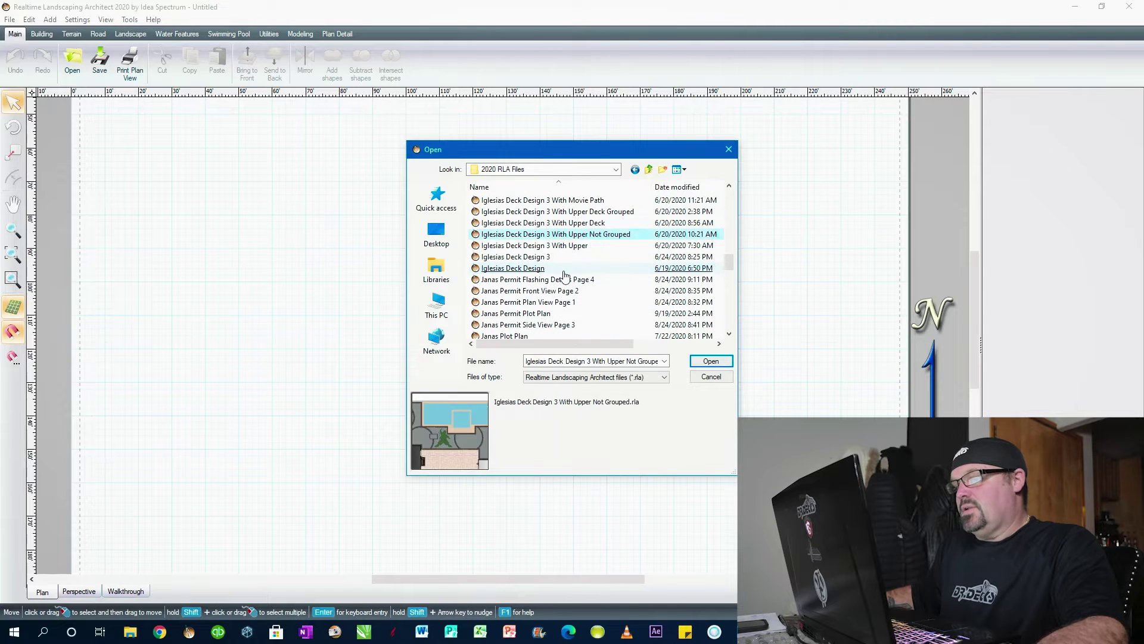
left_click(566, 235)
scroll(564, 275, "down", 2)
scroll(565, 275, "down", 3)
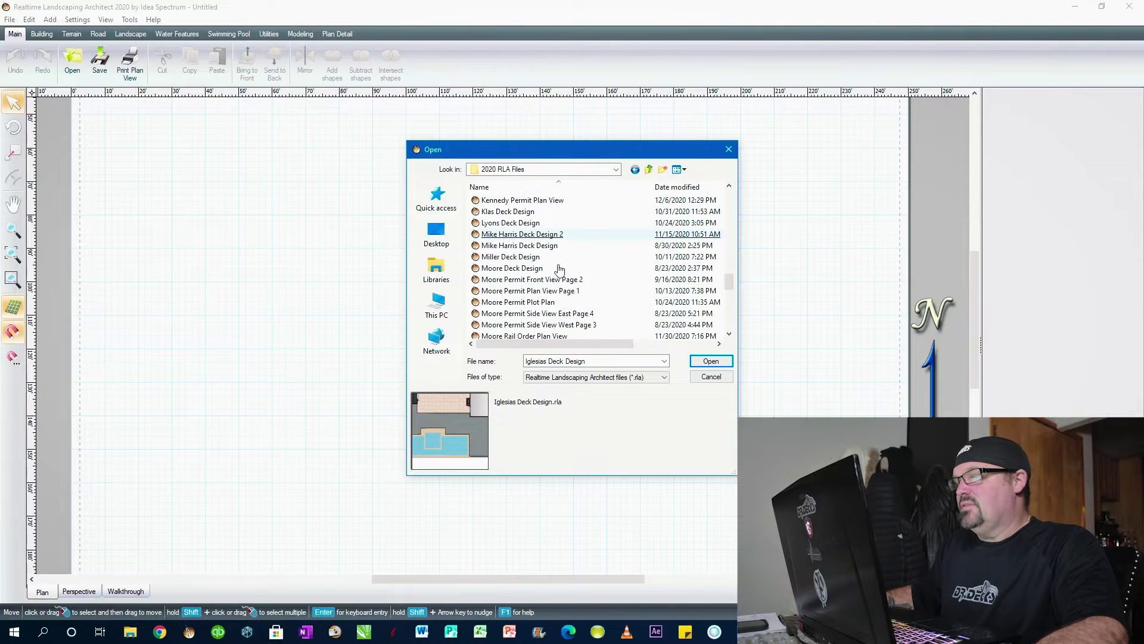
left_click(557, 248)
scroll(566, 262, "down", 4)
left_click(590, 258)
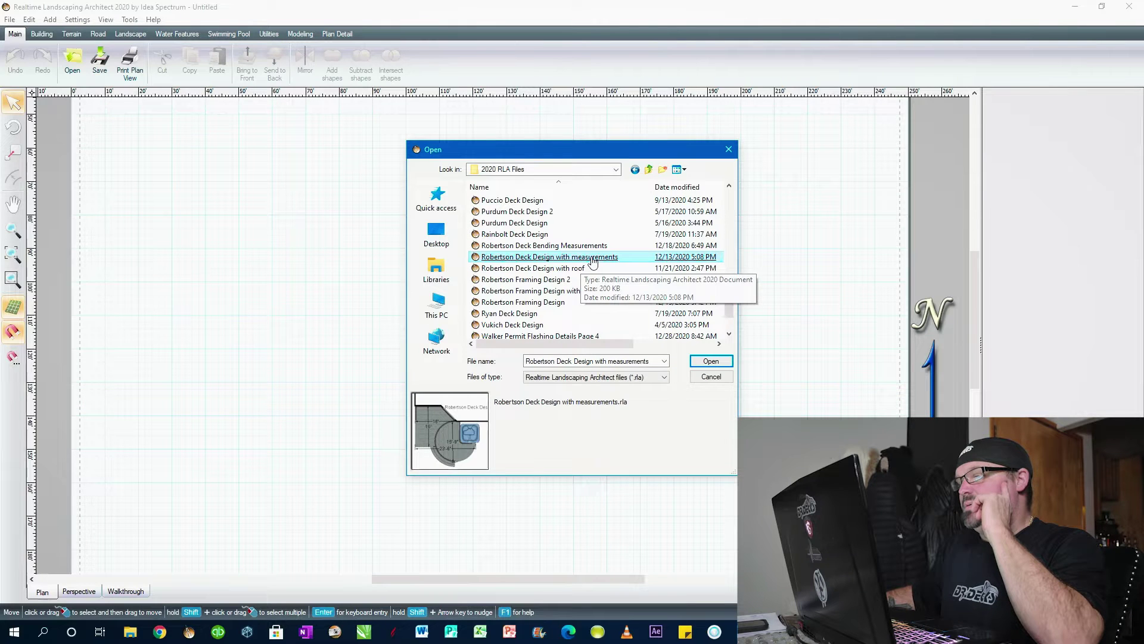
double_click(594, 257)
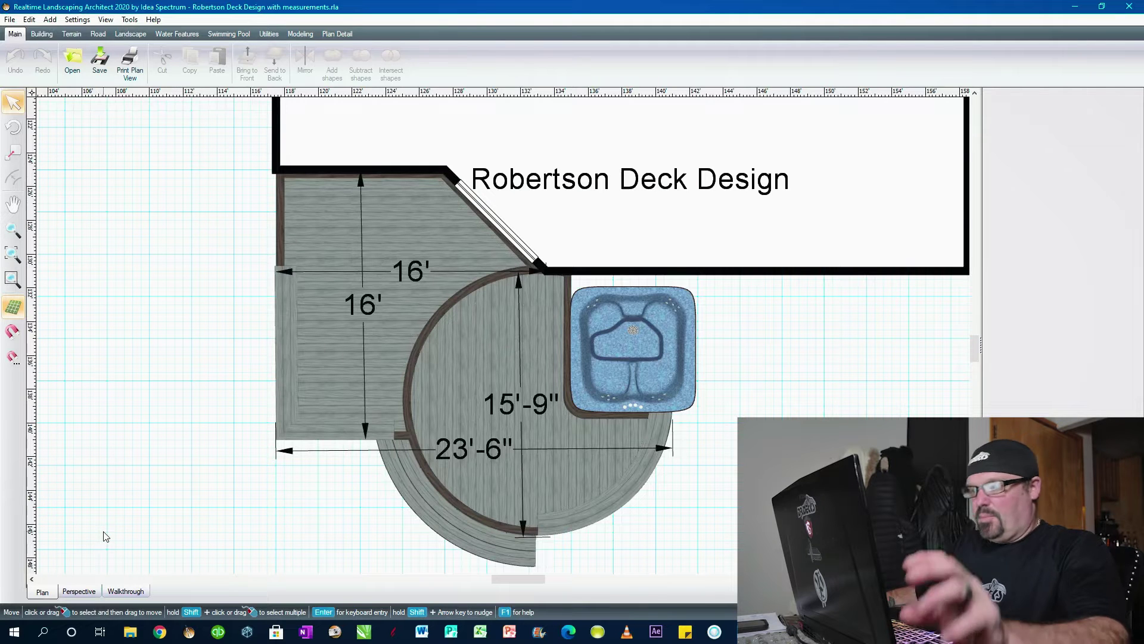
- Show the design in the Perspective view and examine the deck, benches, steps and hot tub against the house
left_click(79, 591)
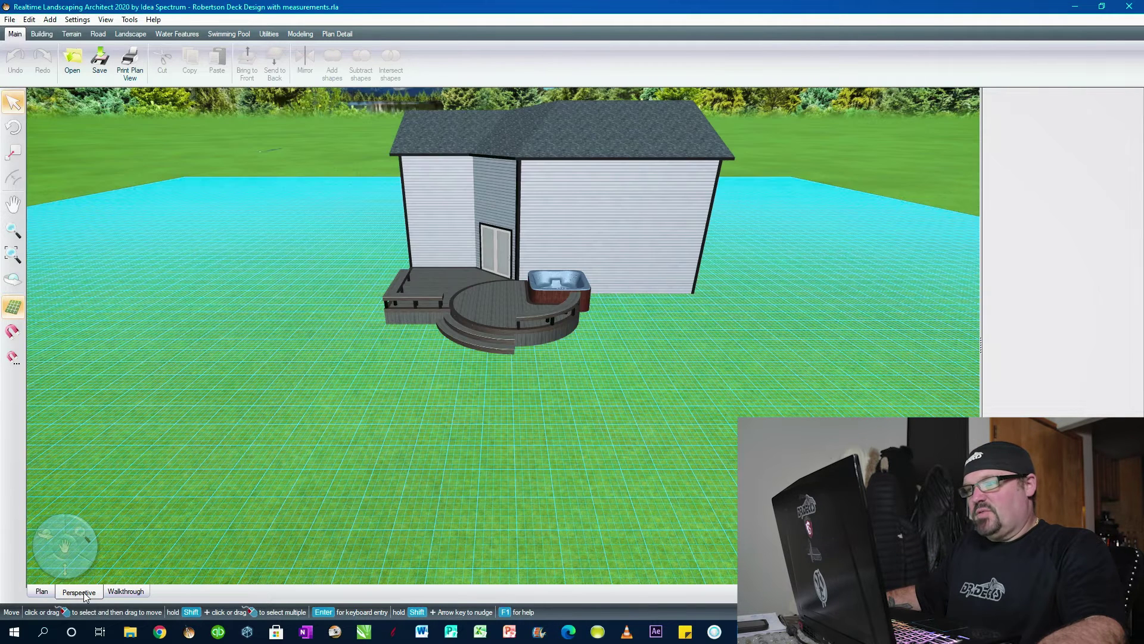
scroll(444, 332, "up", 3)
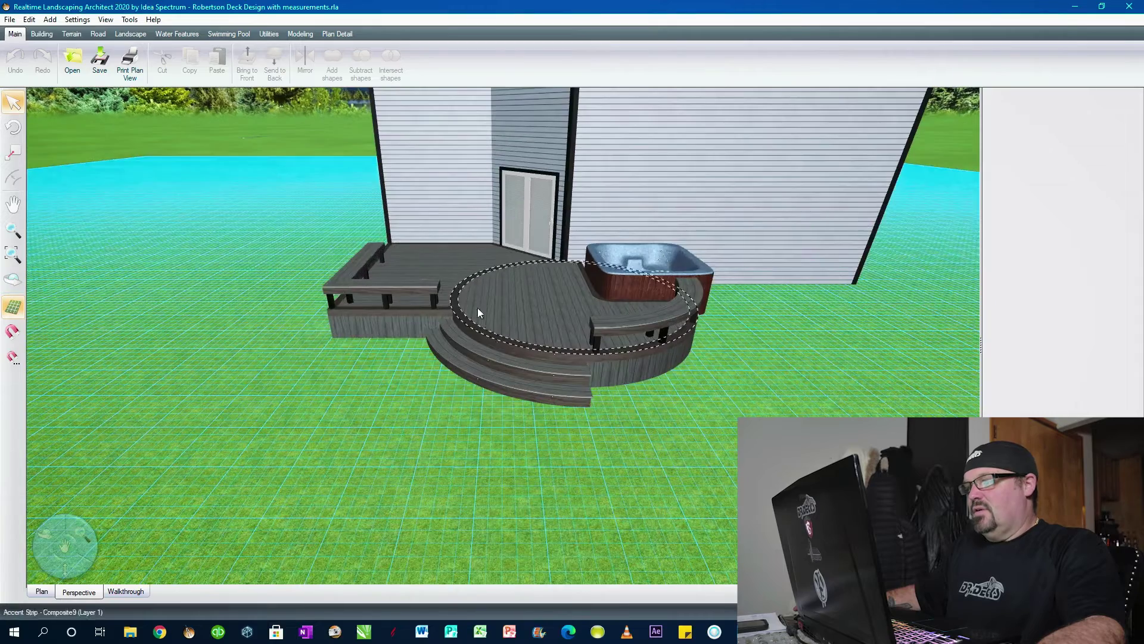
middle_click_drag(477, 307, 430, 84)
scroll(468, 292, "down", 3)
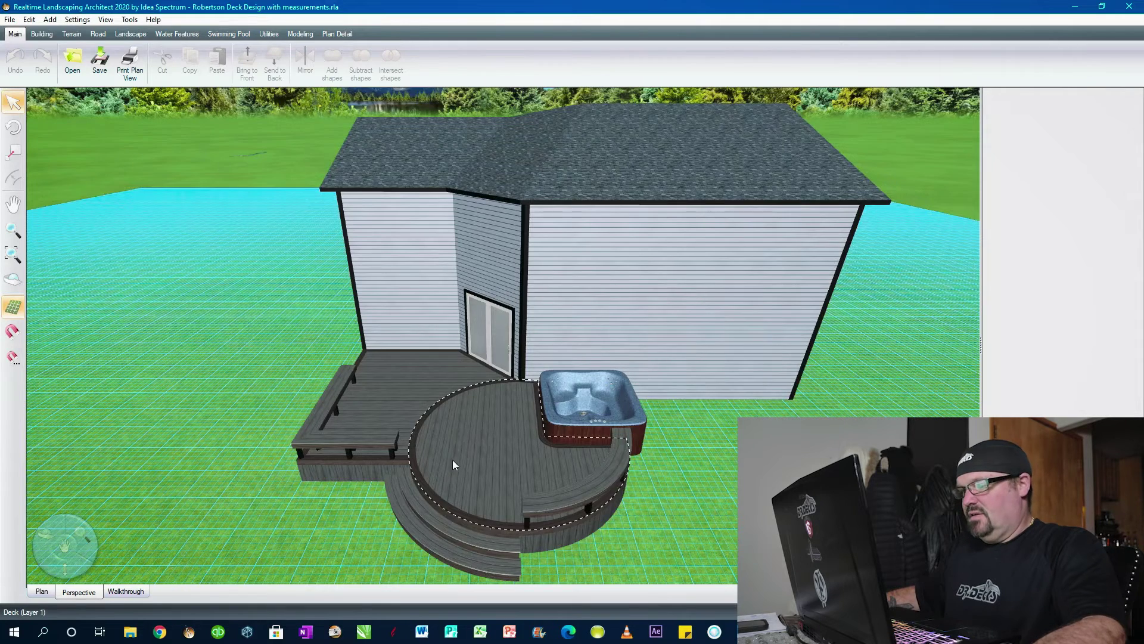
scroll(453, 460, "up", 2)
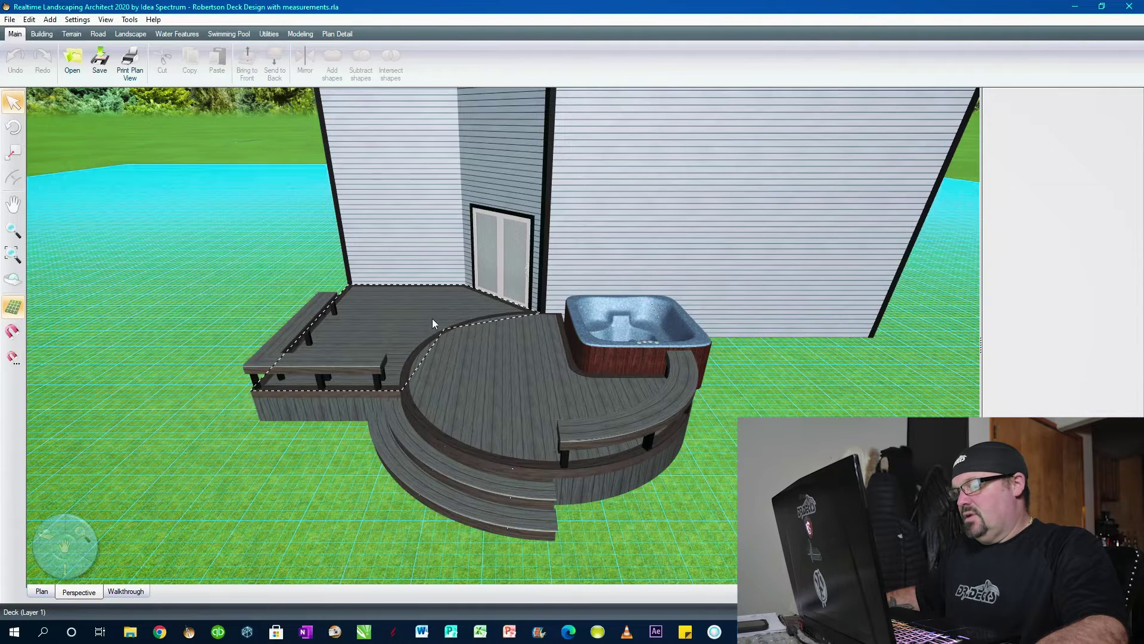
- Return to the Plan view and examine the deck layout with its dimensions
left_click(40, 592)
scroll(388, 423, "up", 3)
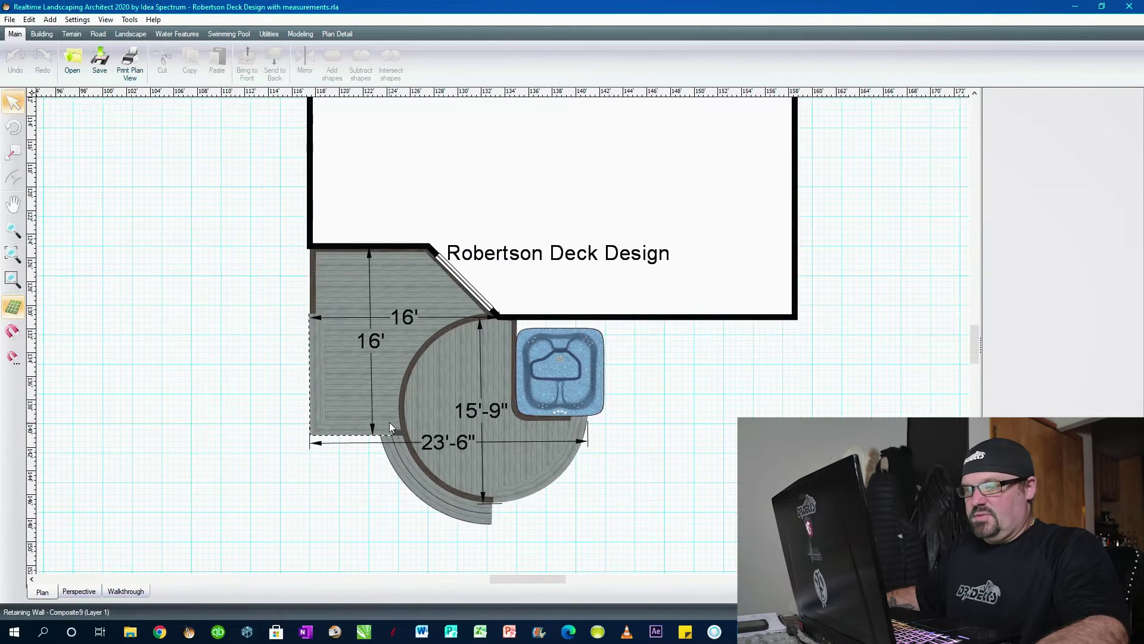
scroll(389, 423, "up", 1)
scroll(389, 423, "down", 1)
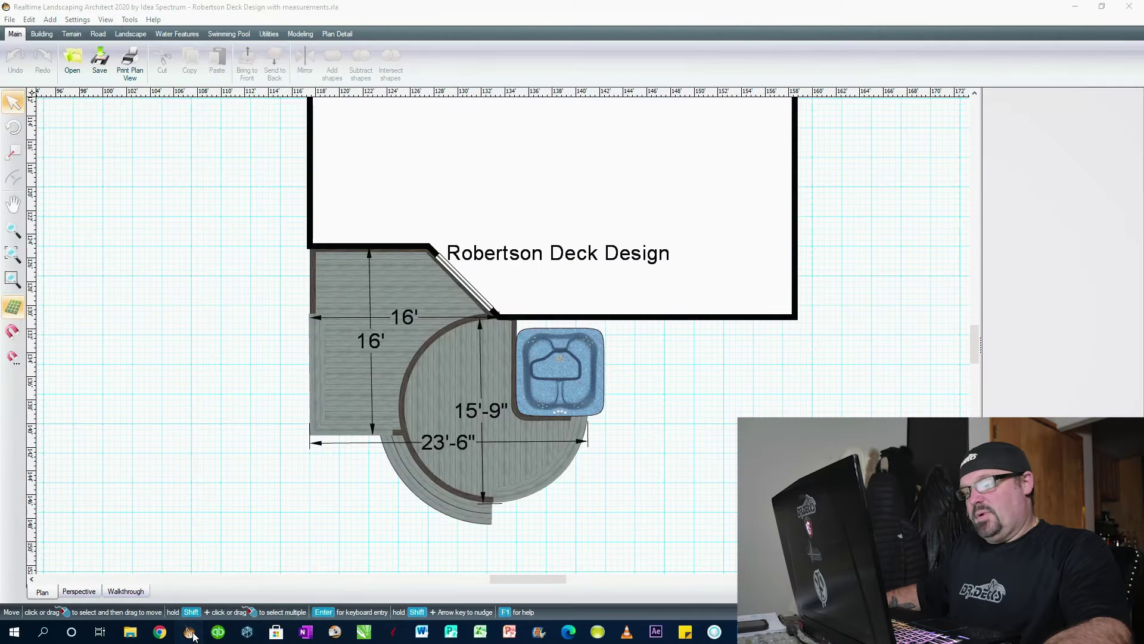
left_click(189, 631)
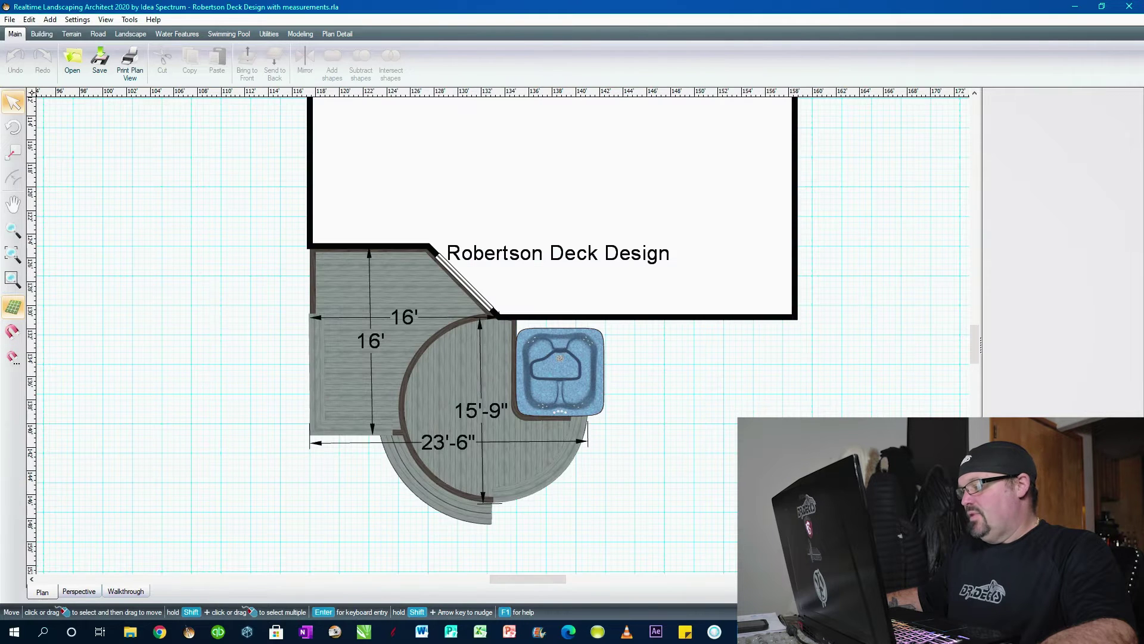
- Delete the dark circular accent strip around the round deck
scroll(460, 409, "up", 2)
left_click(385, 363)
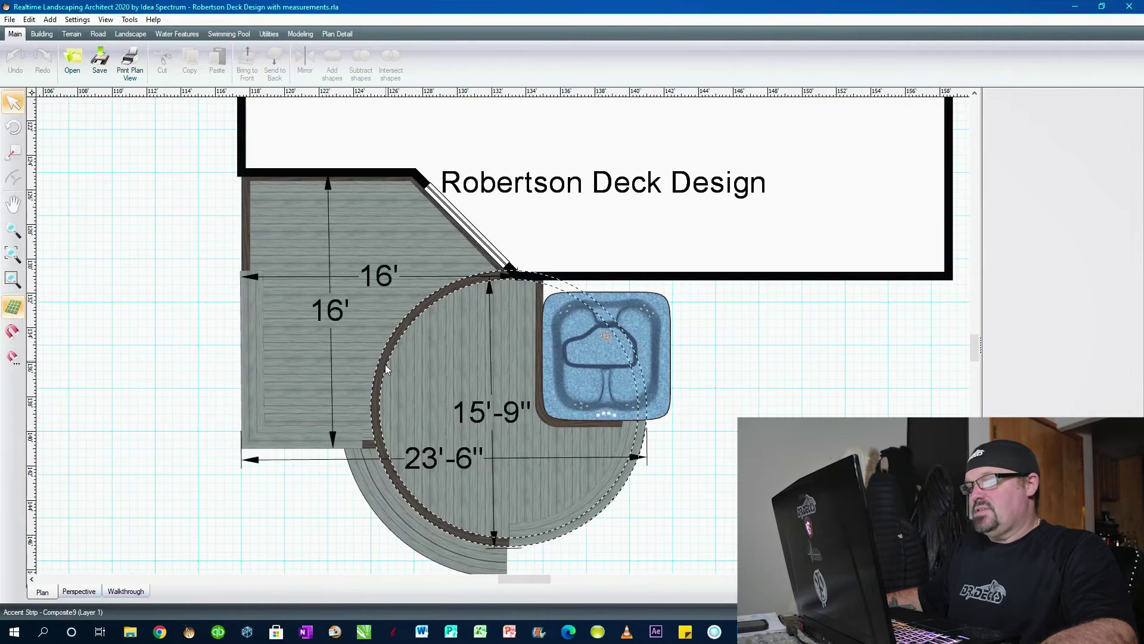
left_click(381, 367)
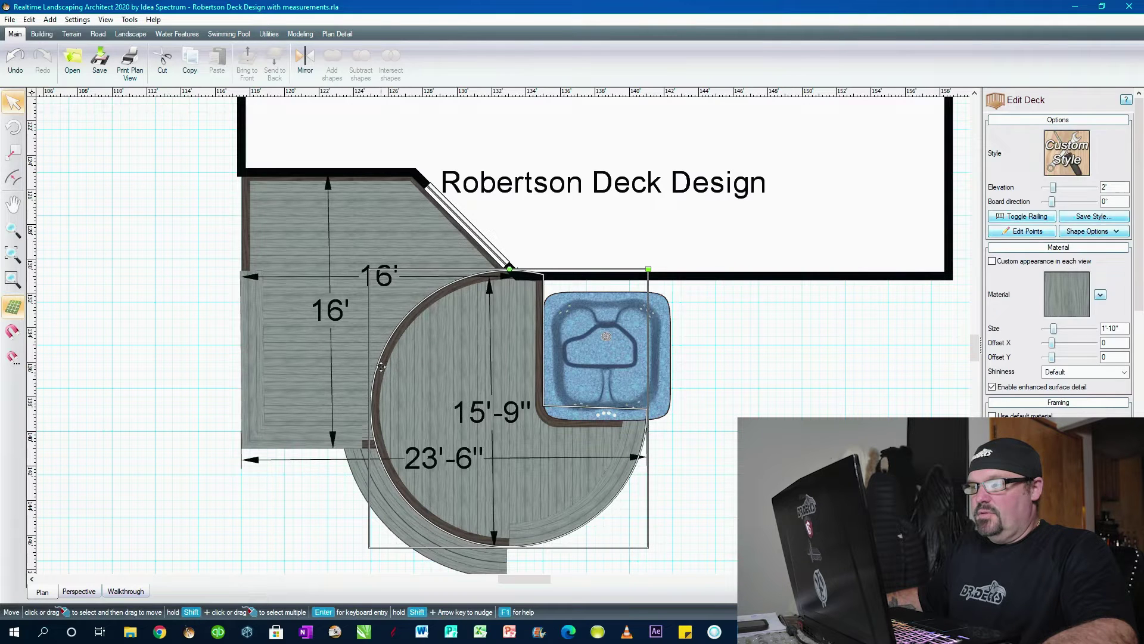
left_click(381, 366)
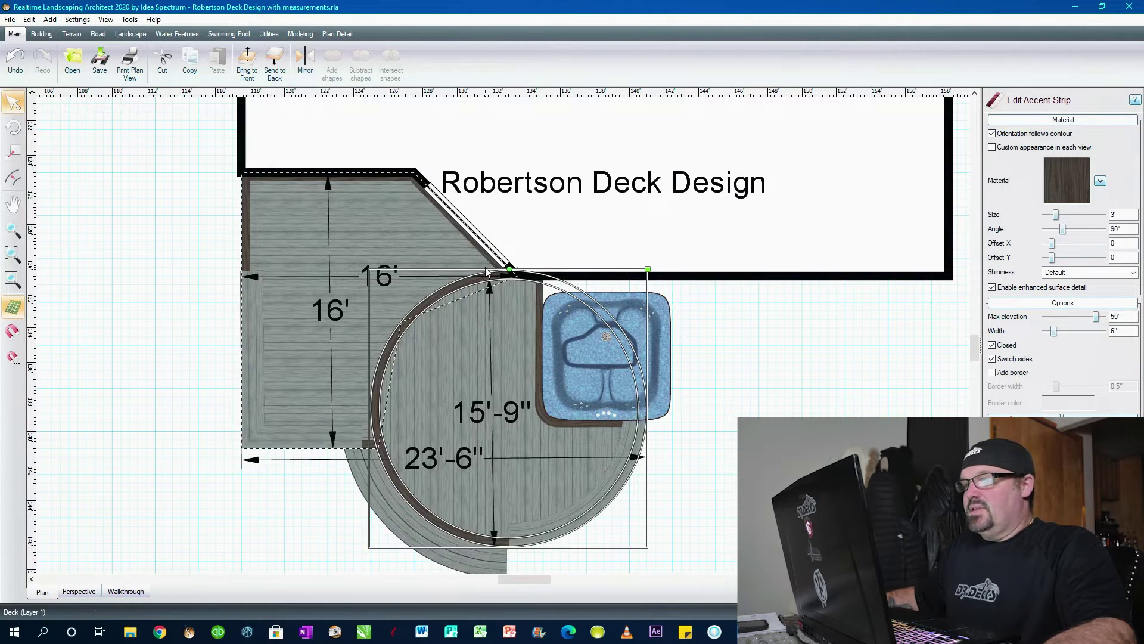
key("Delete")
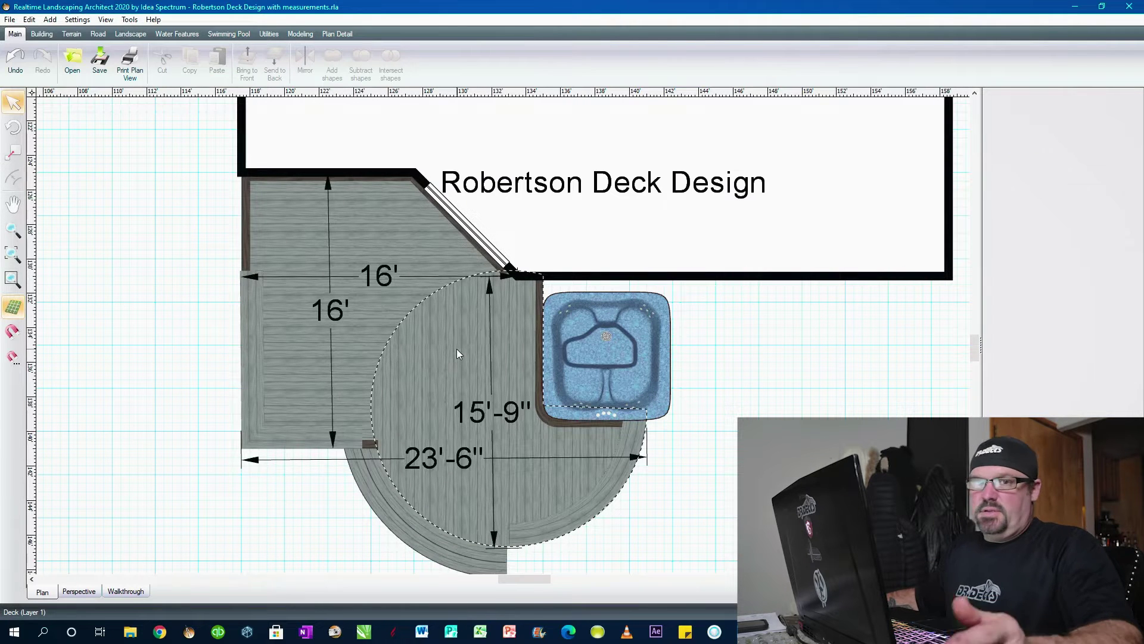
- Delete the round deck beside the hot tub
left_click(14, 62)
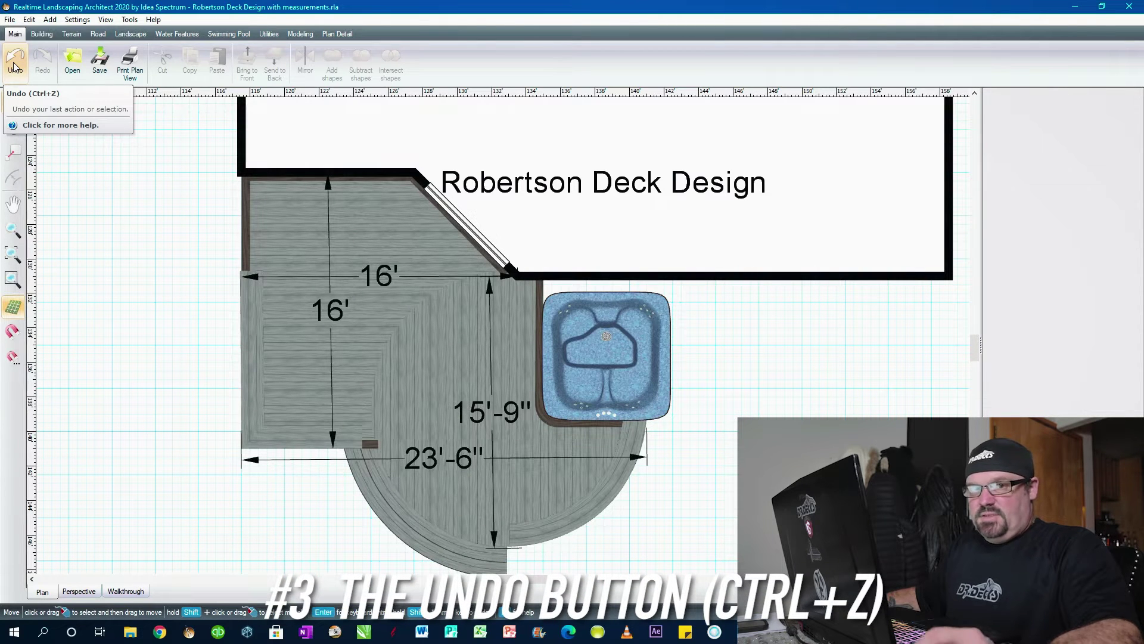
left_click(411, 351)
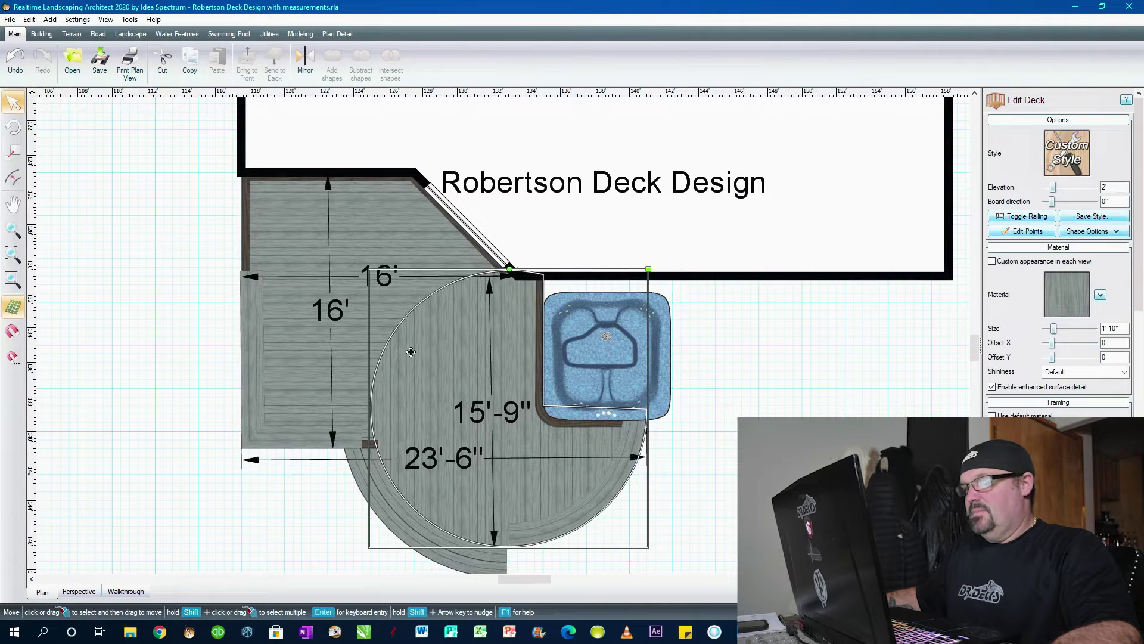
key("Delete")
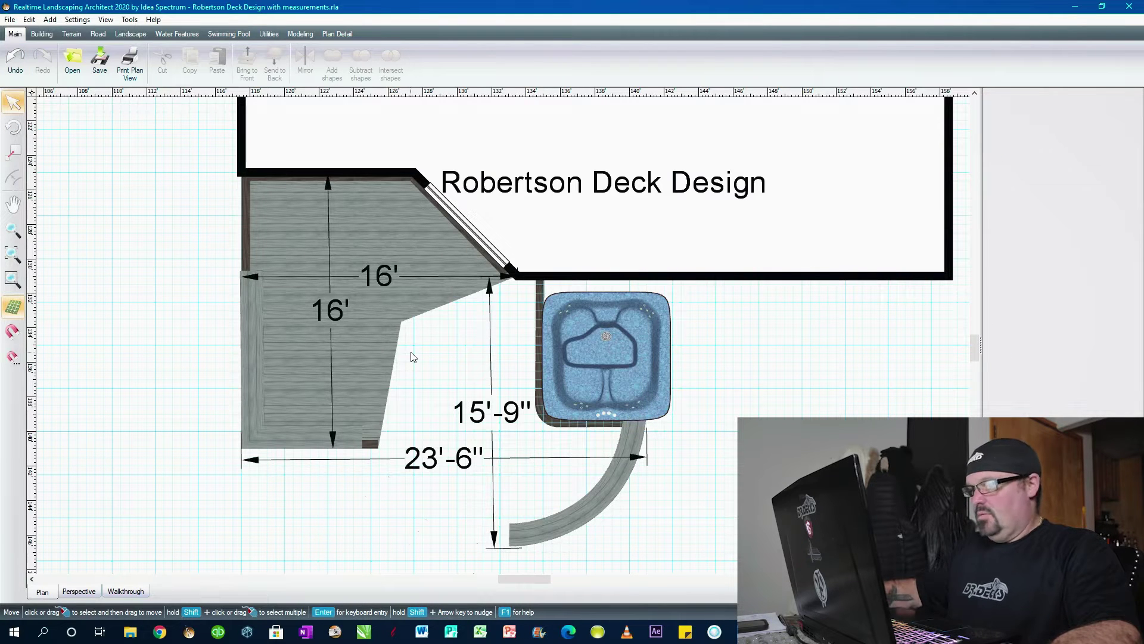
- Undo the deletions of the round deck and its circular accent strip
left_click(15, 59)
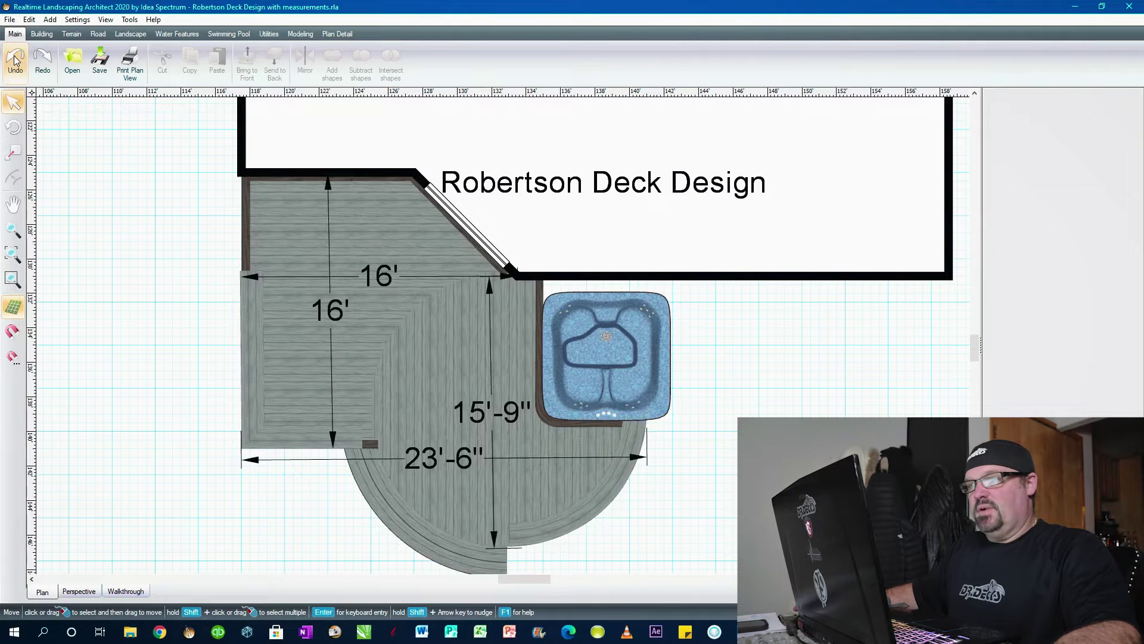
left_click(15, 60)
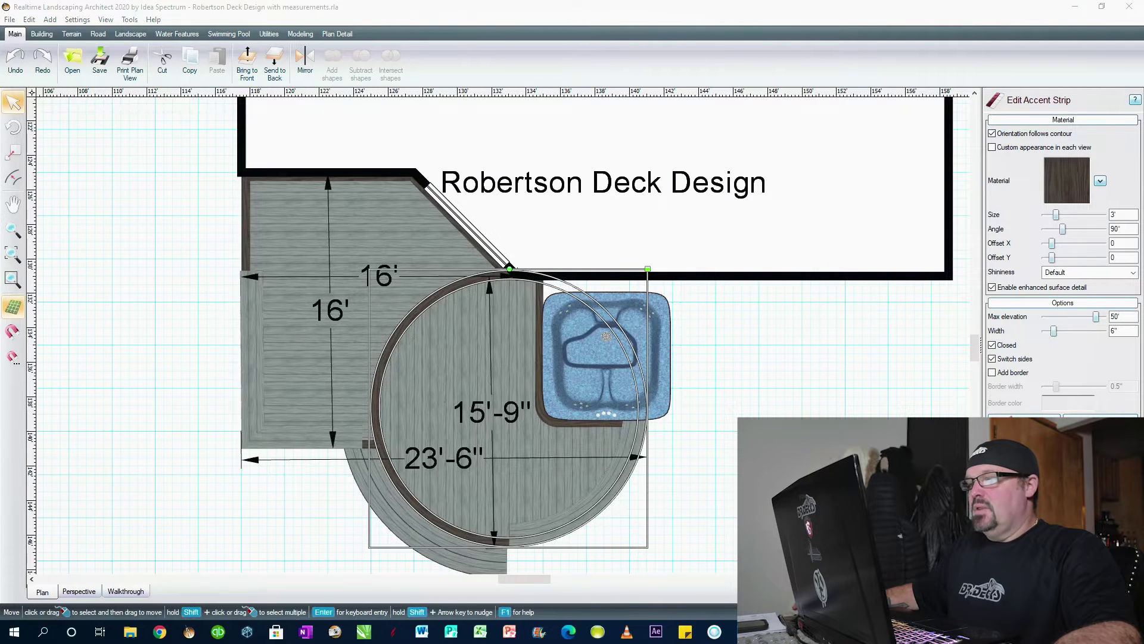
- Start a new blank design, begin adding a house, and check its roof material for the plan and perspective views
key("n")
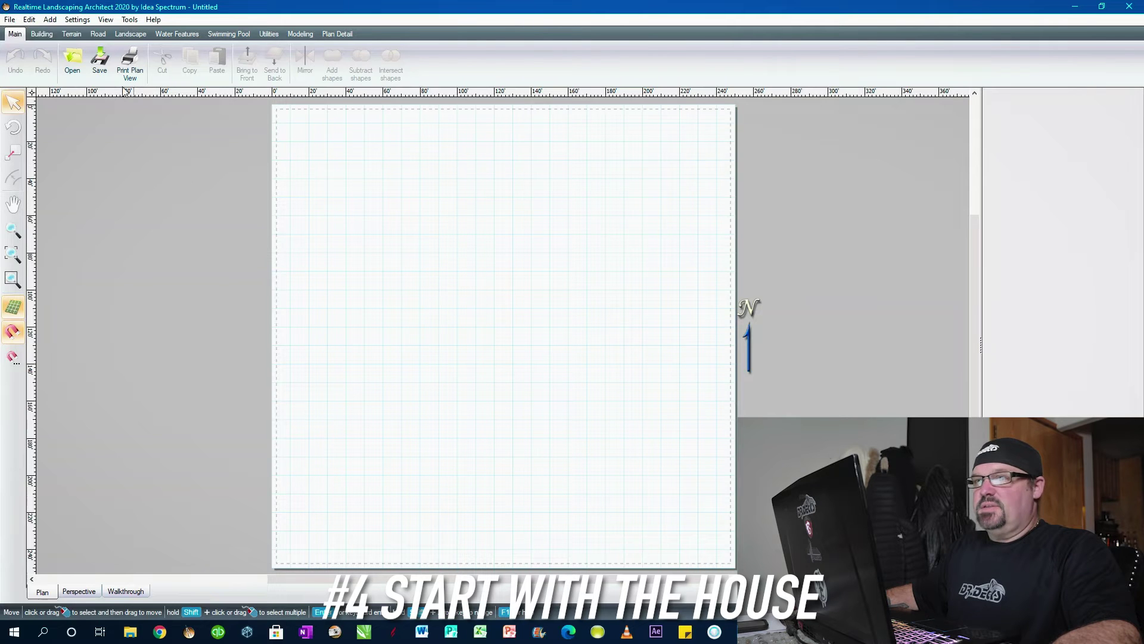
left_click(40, 35)
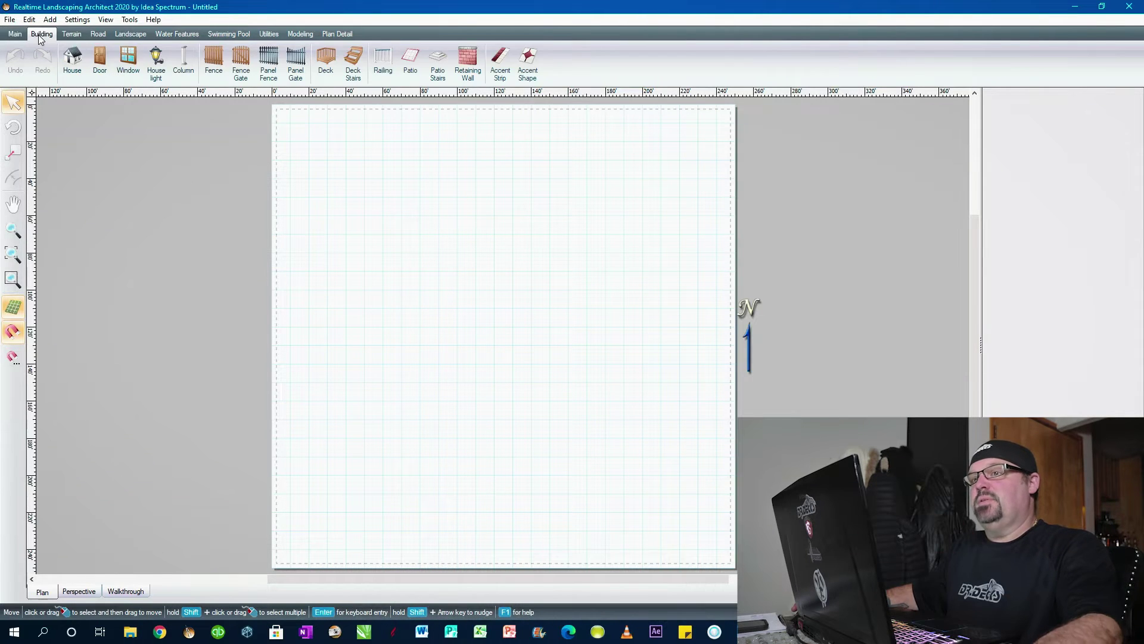
left_click(72, 59)
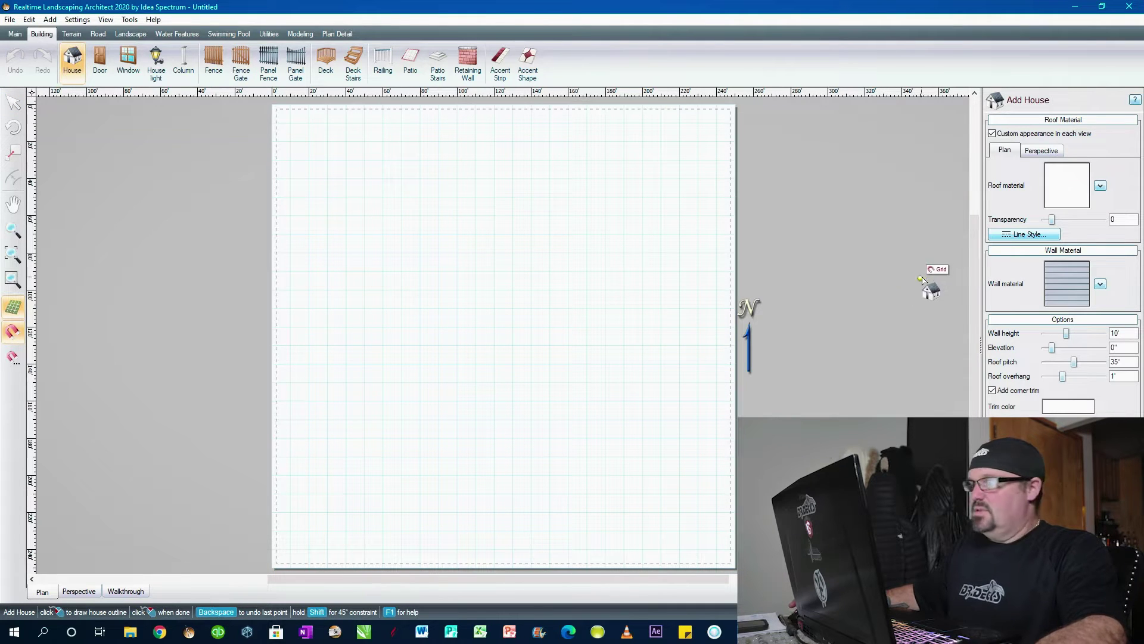
left_click(1042, 152)
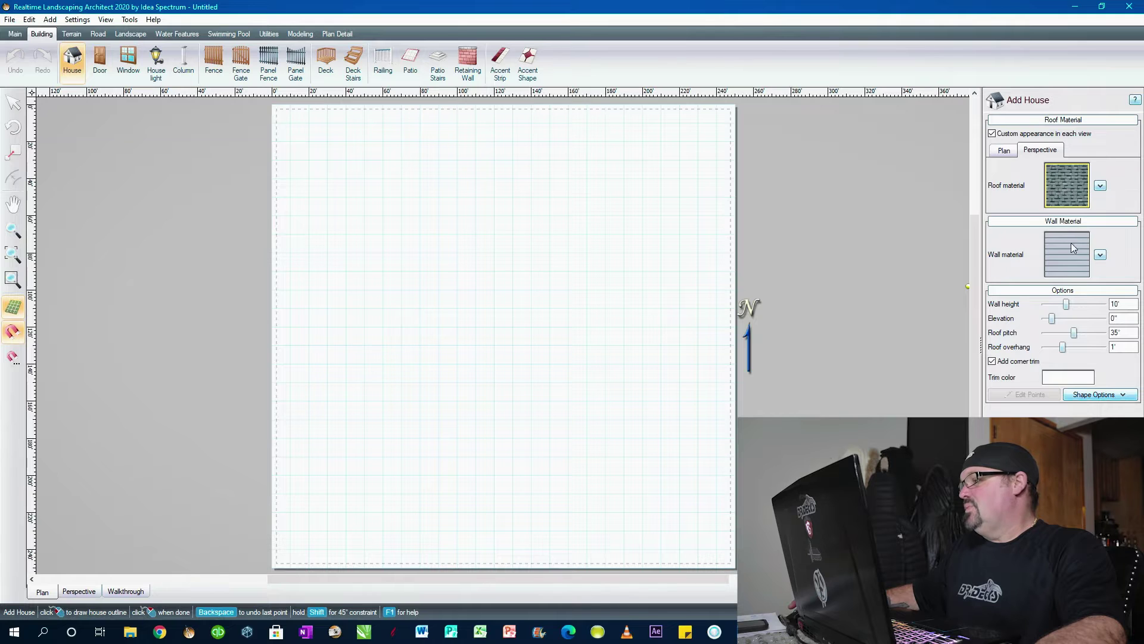
left_click(1005, 153)
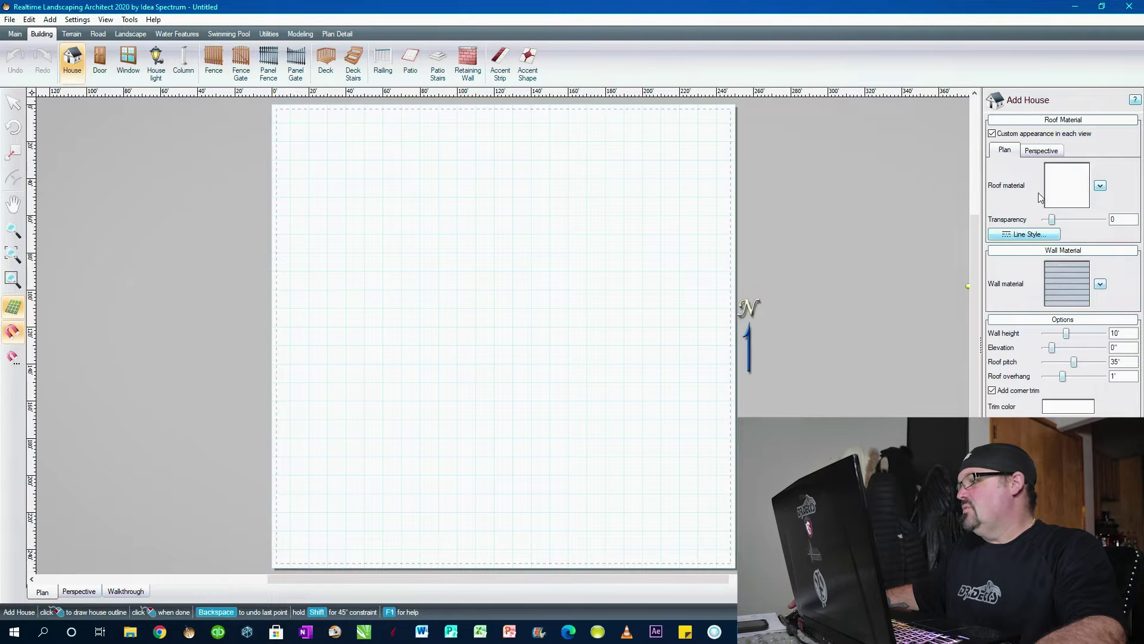
left_click(1066, 188)
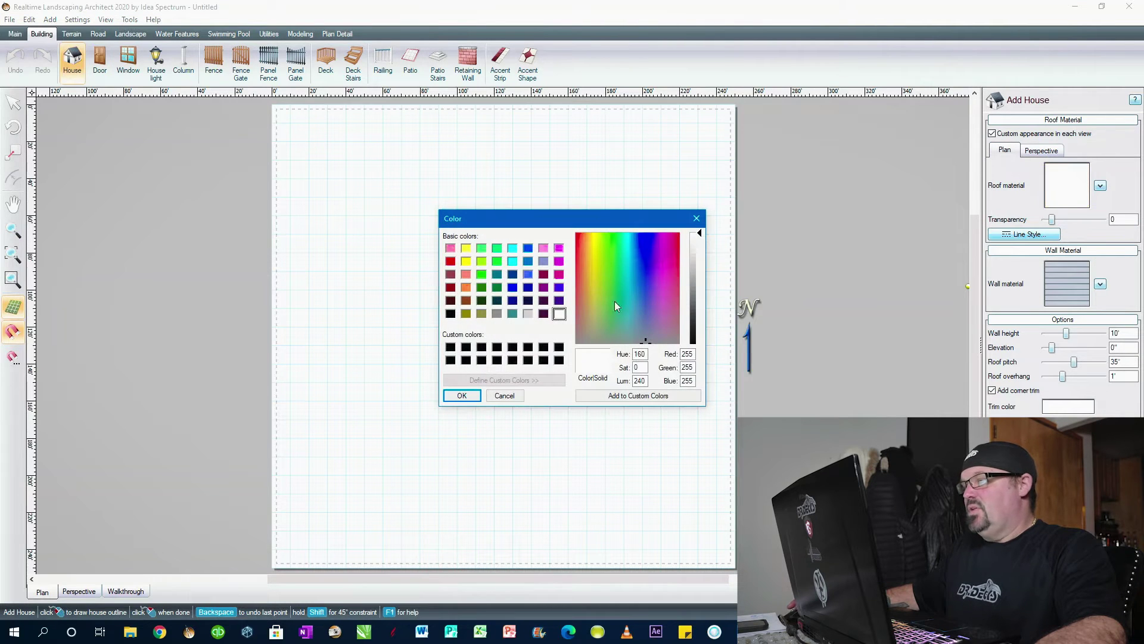
left_click(703, 222)
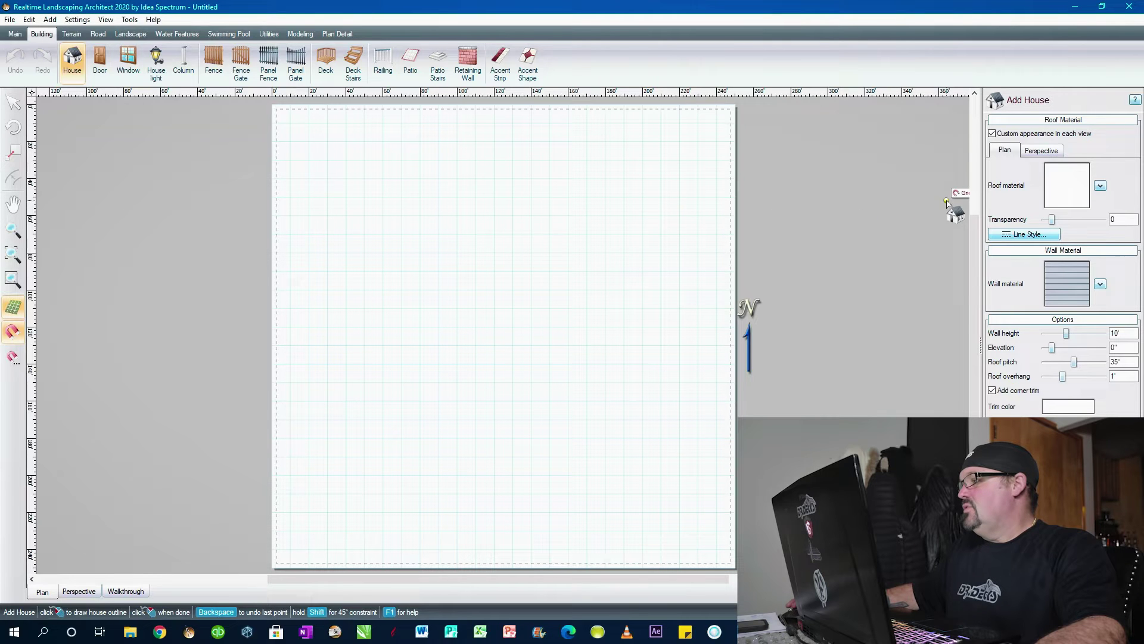
- Give the new house's plan-view roof material a black-to-white gradient
left_click(1101, 185)
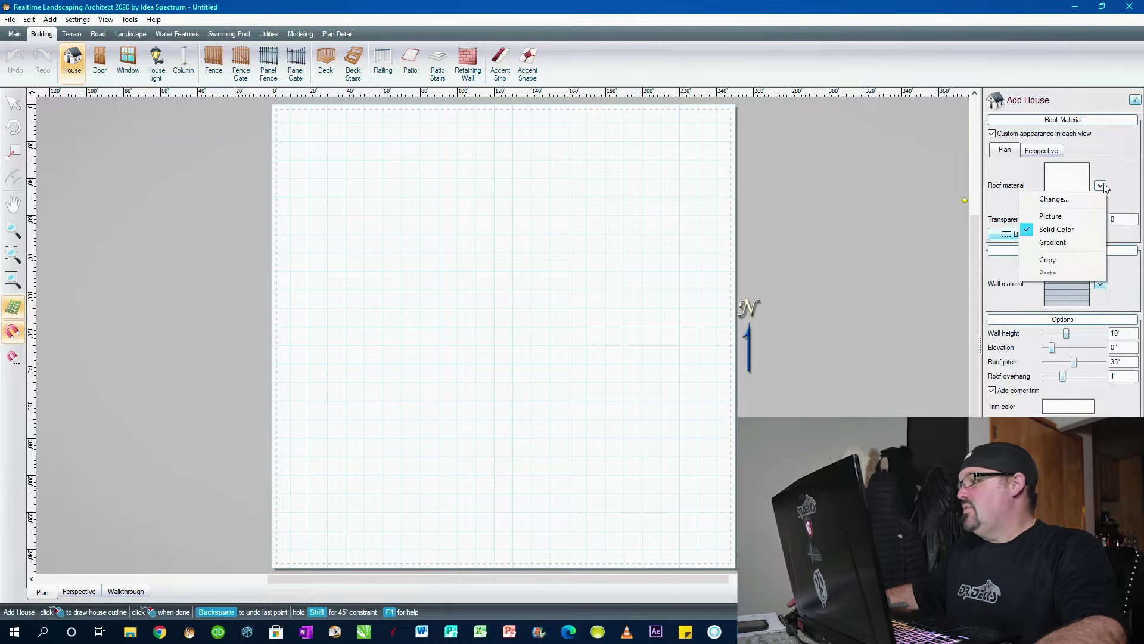
left_click(1052, 242)
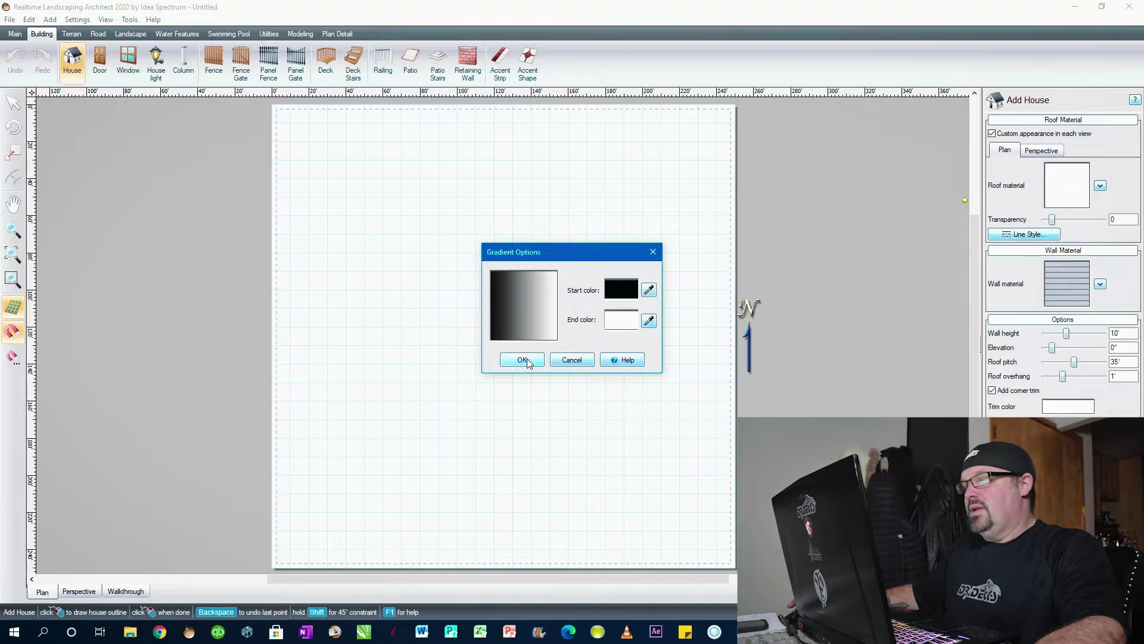
left_click(522, 359)
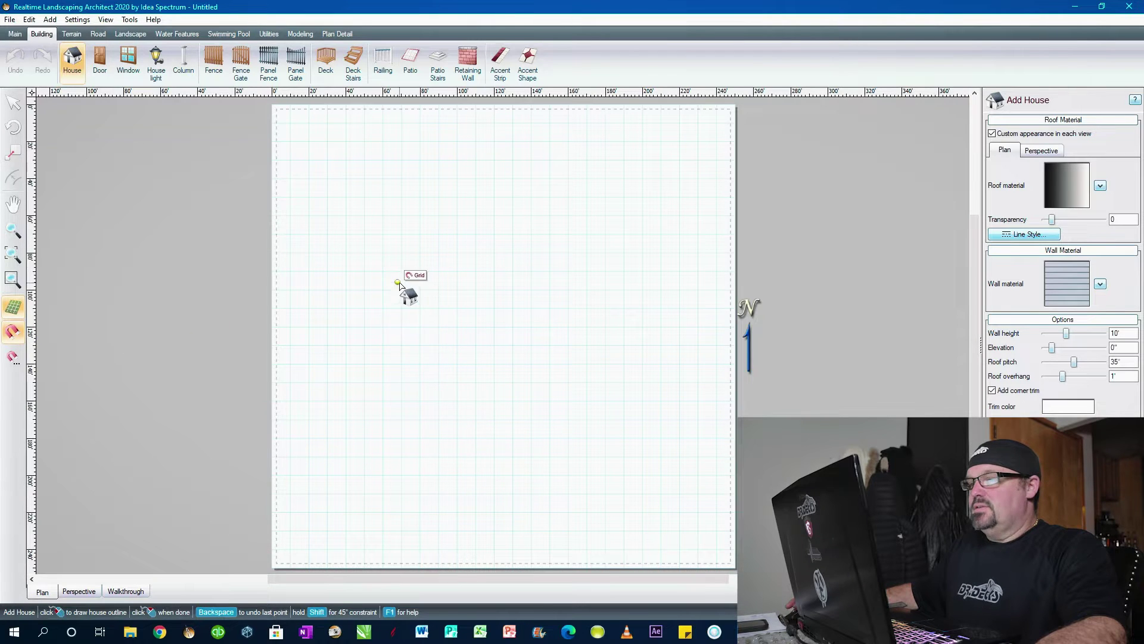
scroll(454, 311, "up", 2)
scroll(454, 311, "up", 2)
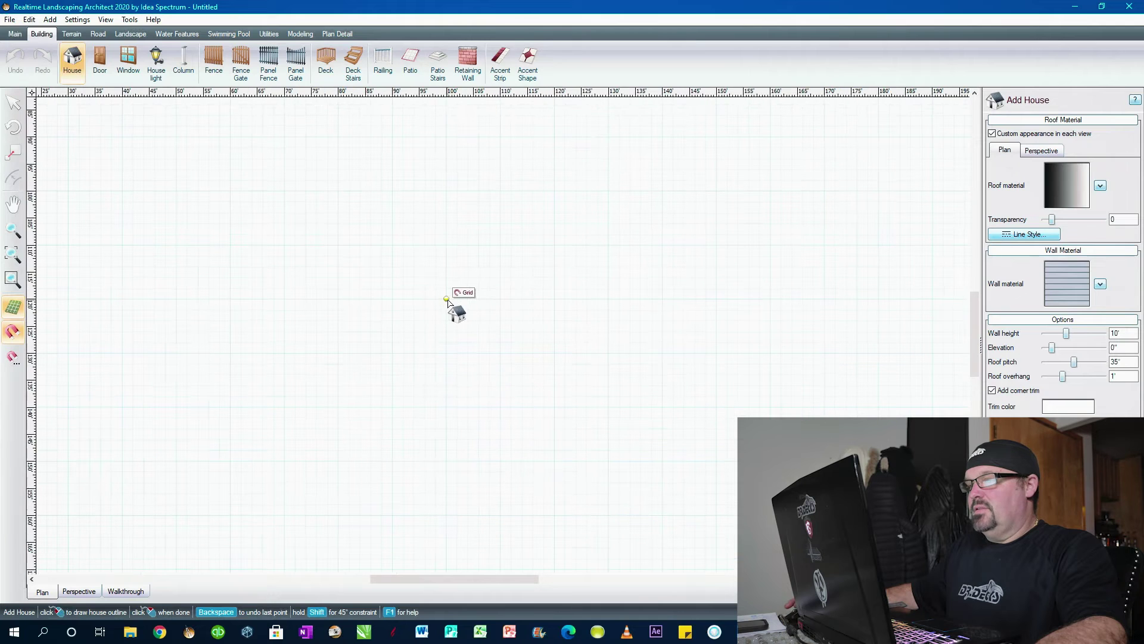
- Open the 5 Deck Template.rla design and show its house and decks up close
left_click(10, 20)
left_click(33, 46)
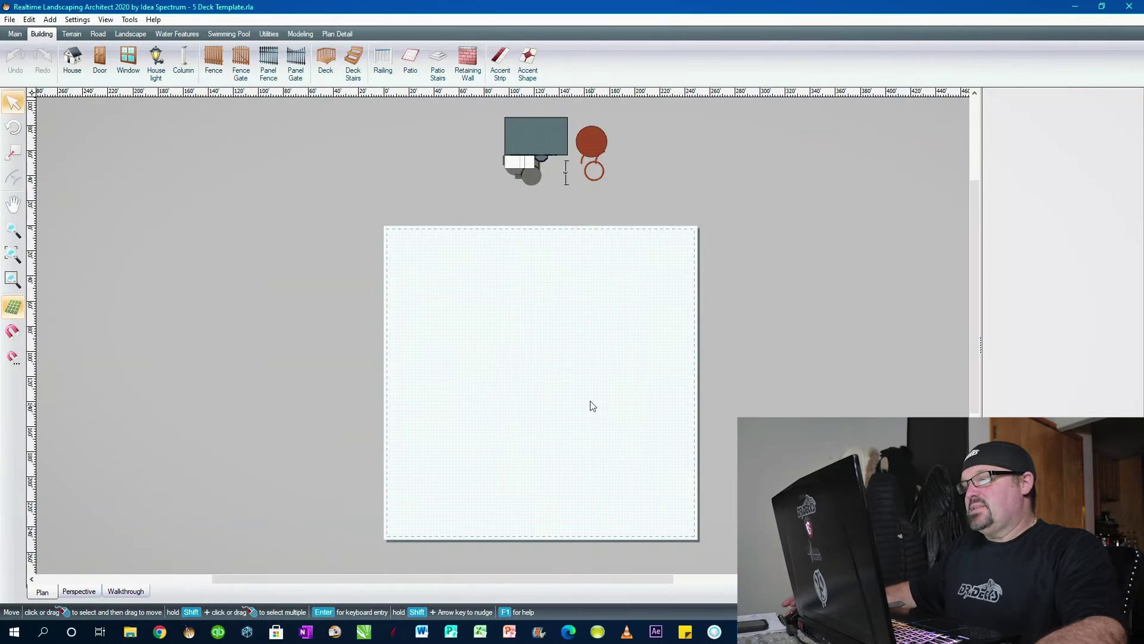
scroll(557, 352, "up", 5)
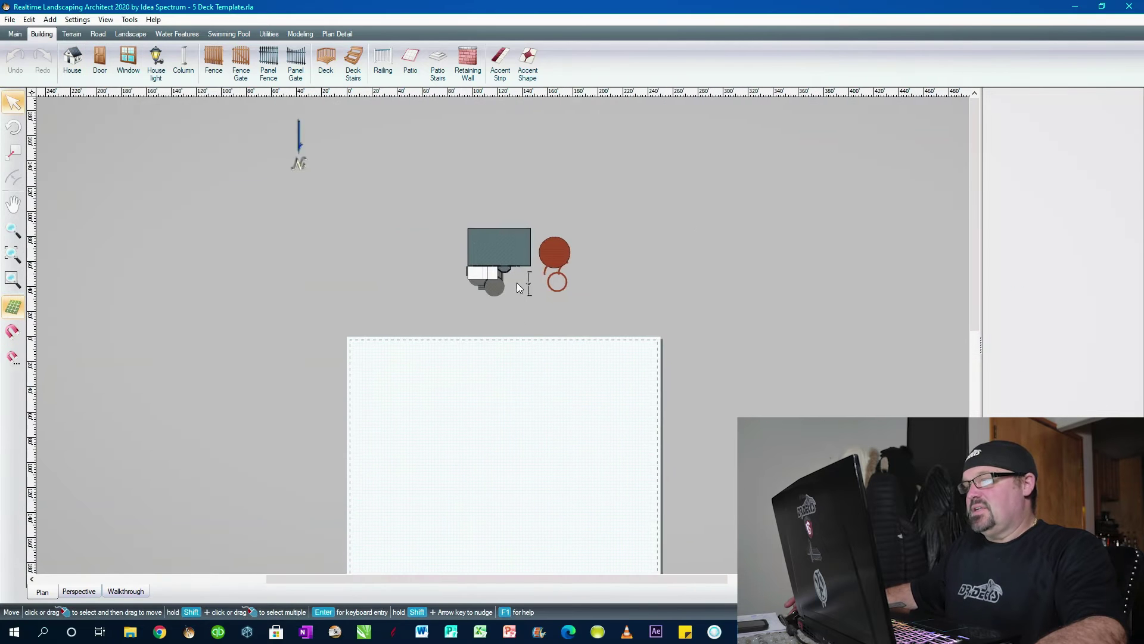
scroll(510, 294, "up", 2)
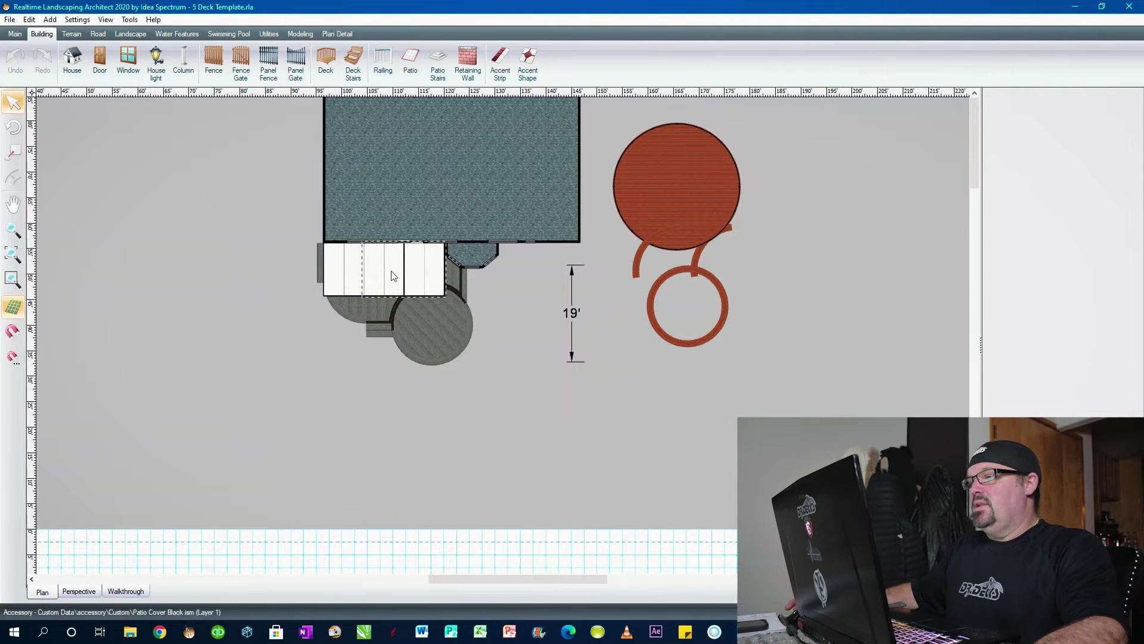
- Examine the template's house, covered deck, round deck and circular walls in Perspective view from different angles and distances
left_click(79, 592)
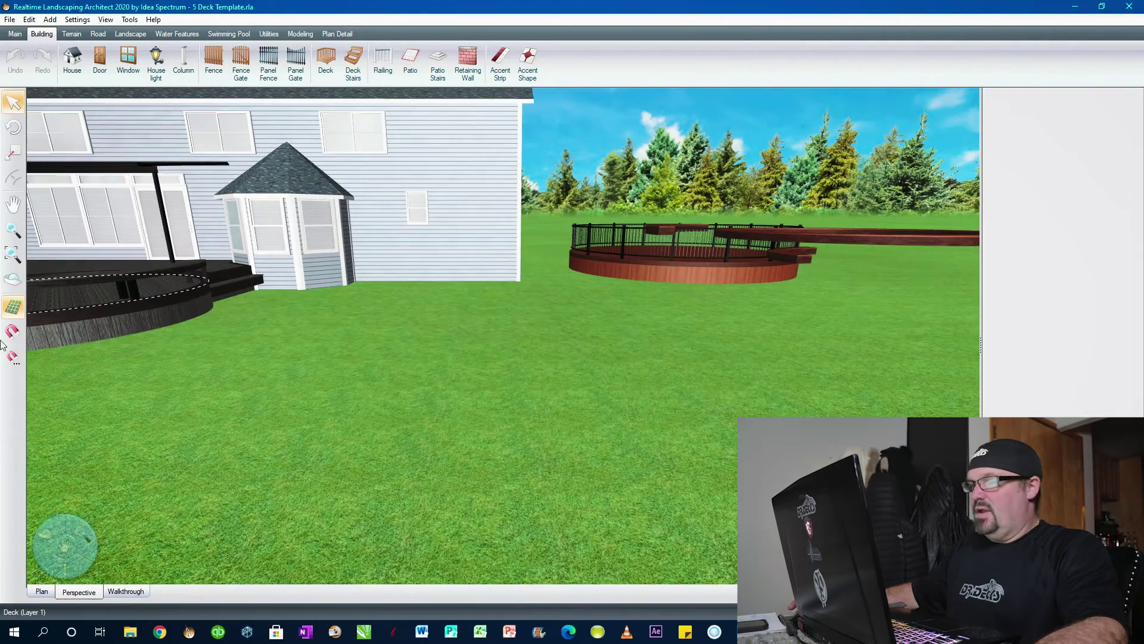
scroll(251, 334, "down", 3)
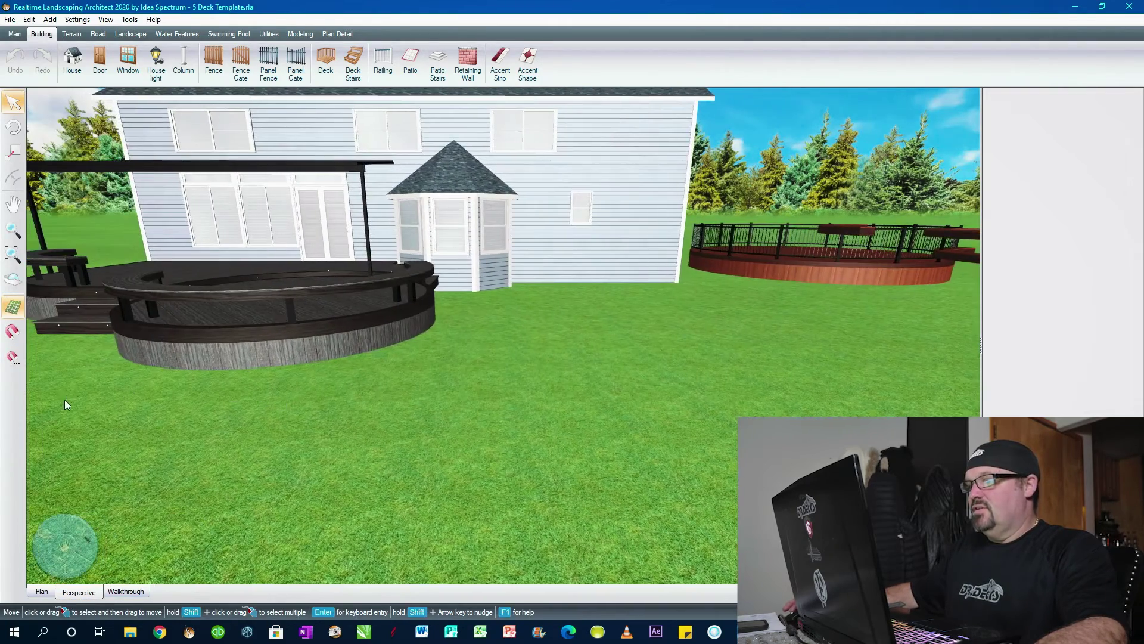
left_click_drag(37, 543, 633, 465)
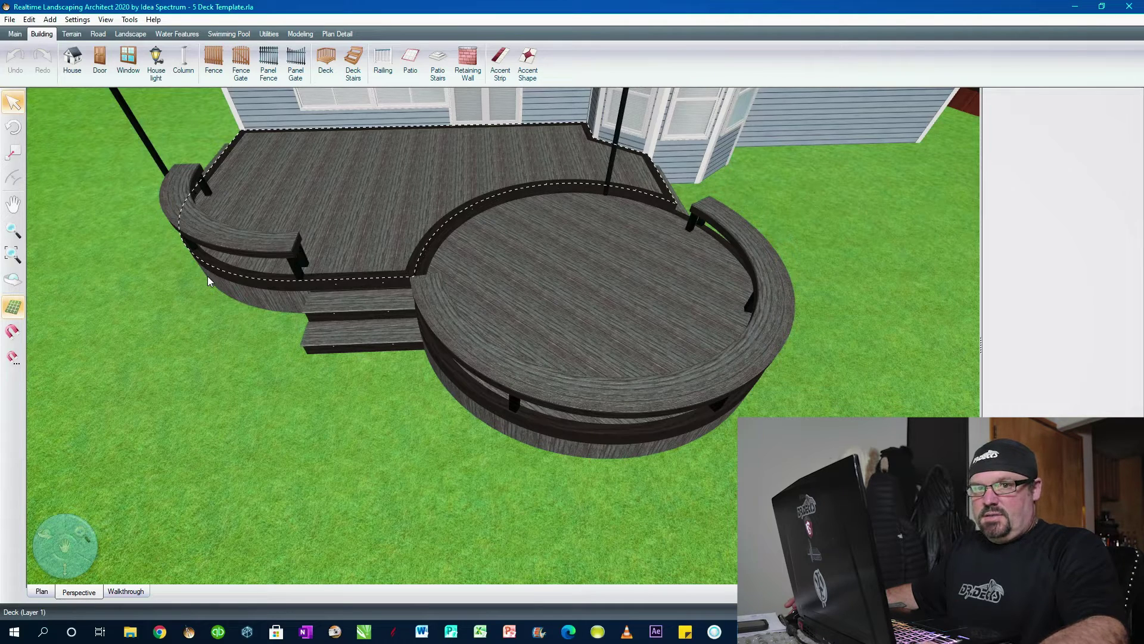
scroll(213, 276, "down", 6)
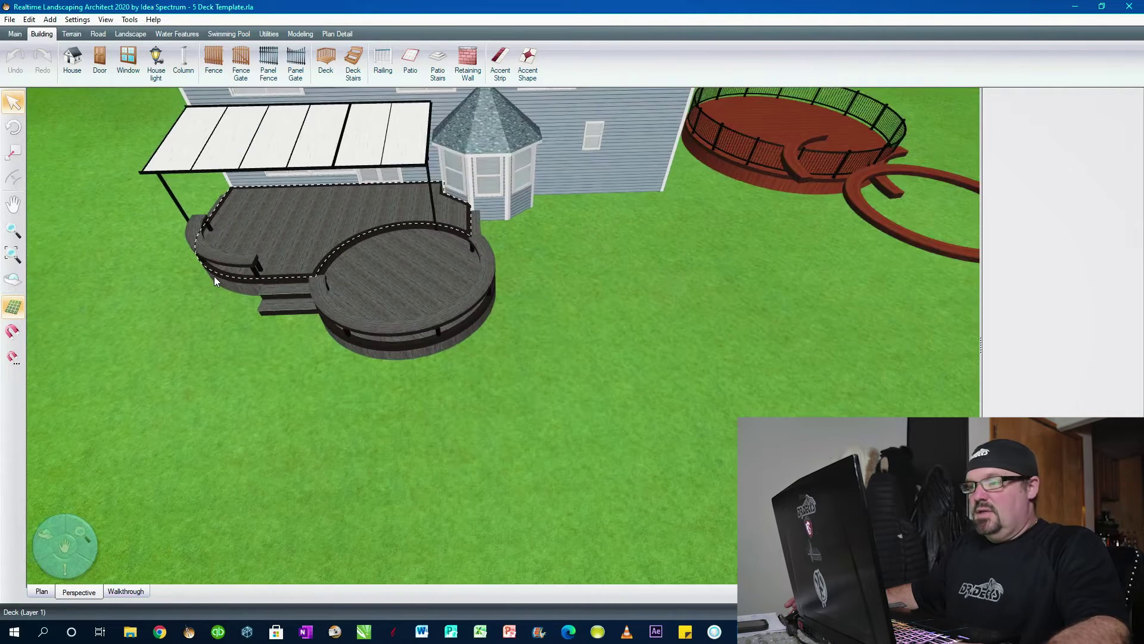
left_click_drag(266, 348, 327, 357)
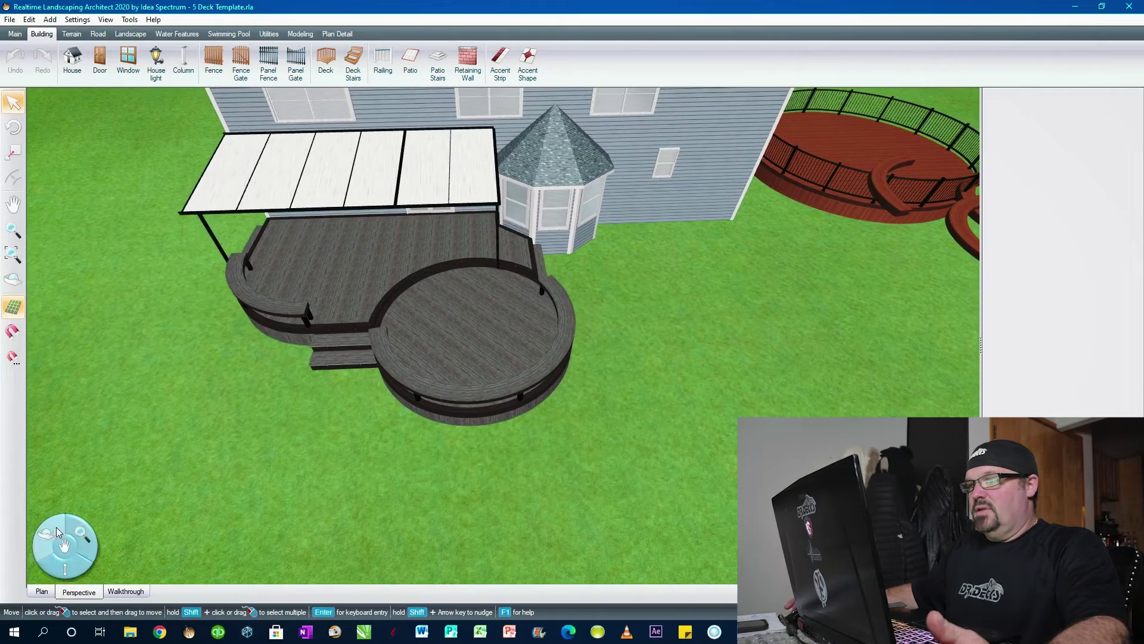
scroll(276, 388, "up", 5)
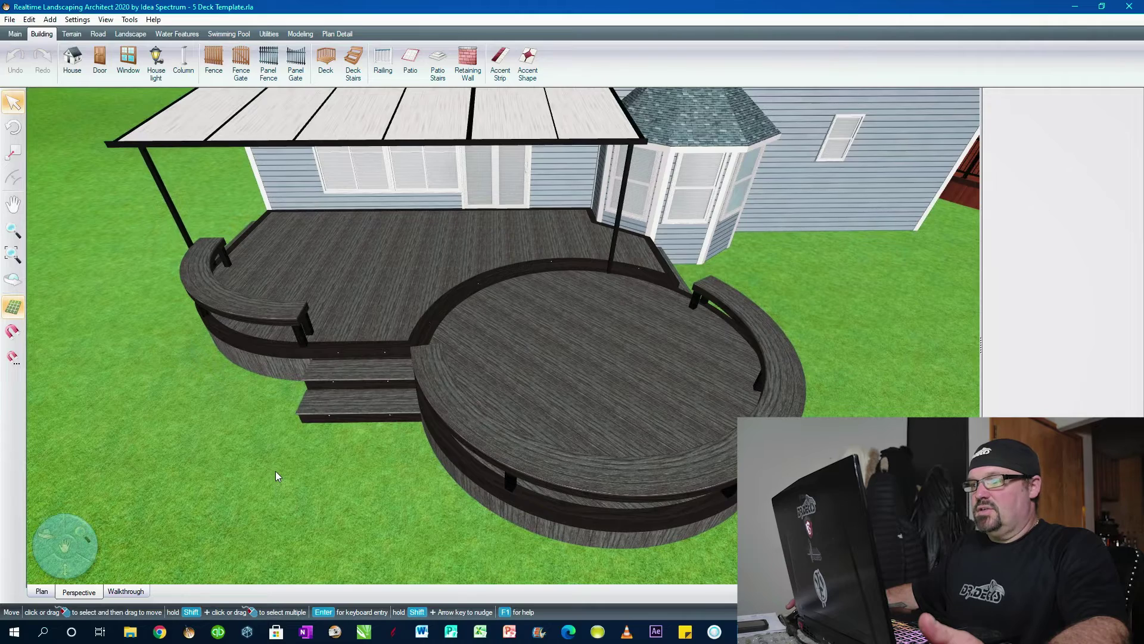
scroll(343, 431, "down", 5)
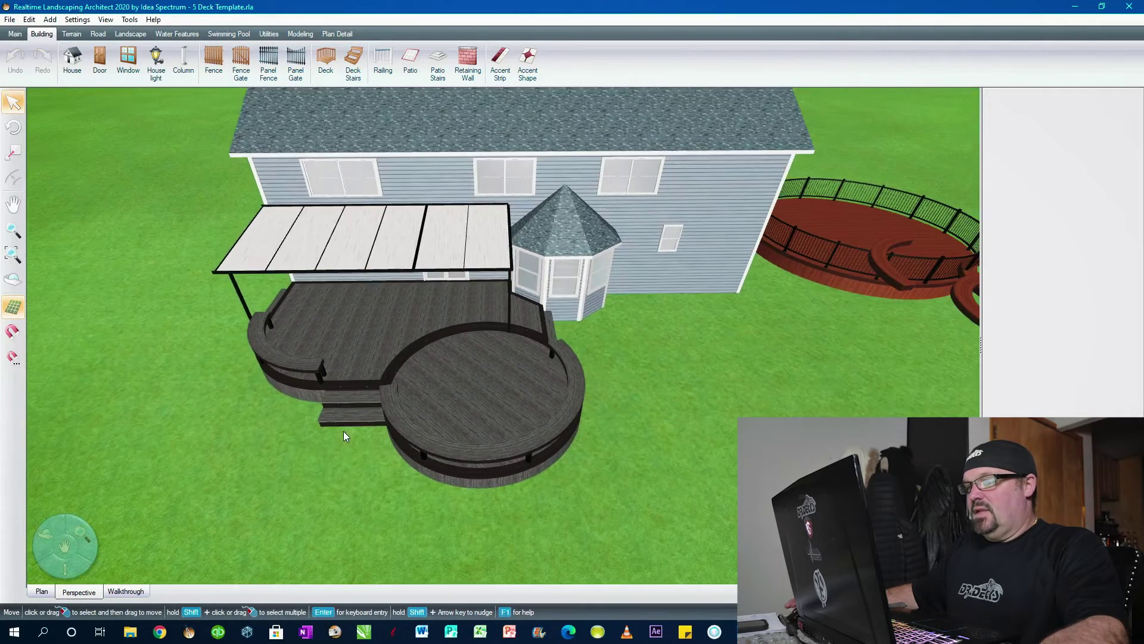
scroll(342, 430, "down", 3)
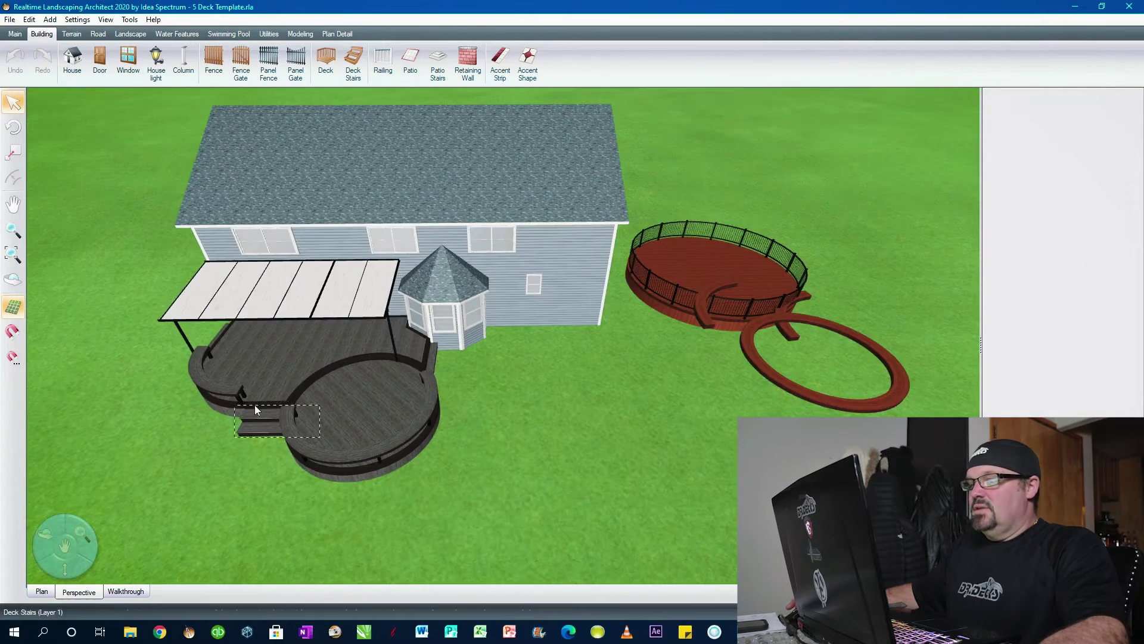
left_click(338, 410)
left_click(450, 412)
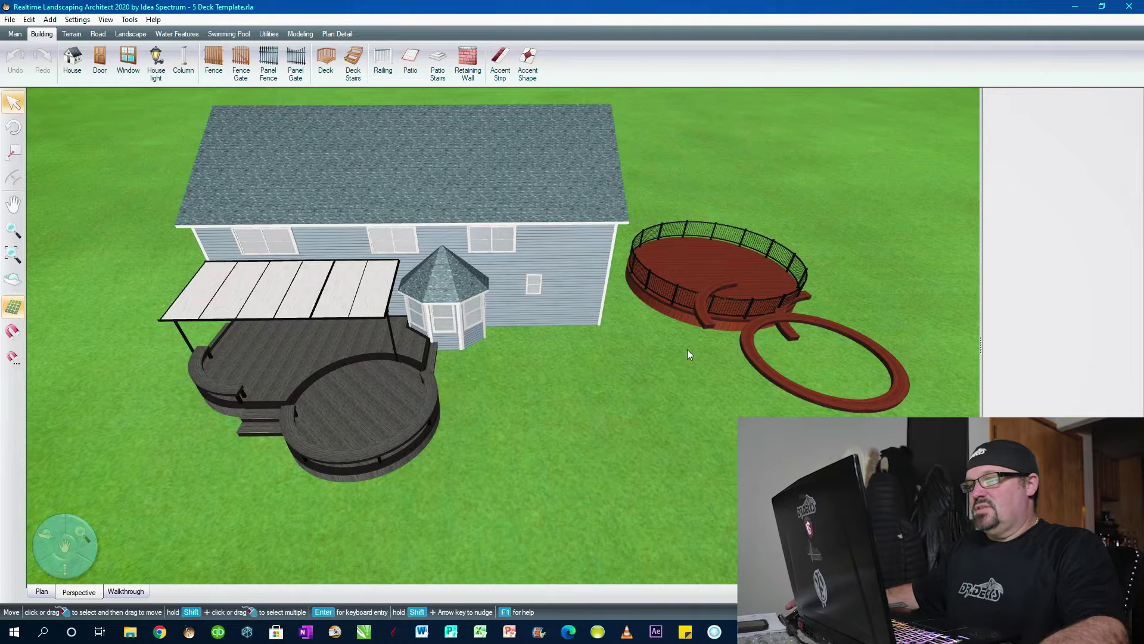
- Return to the Plan view and move the red round deck about 2 ft to the left
left_click(39, 591)
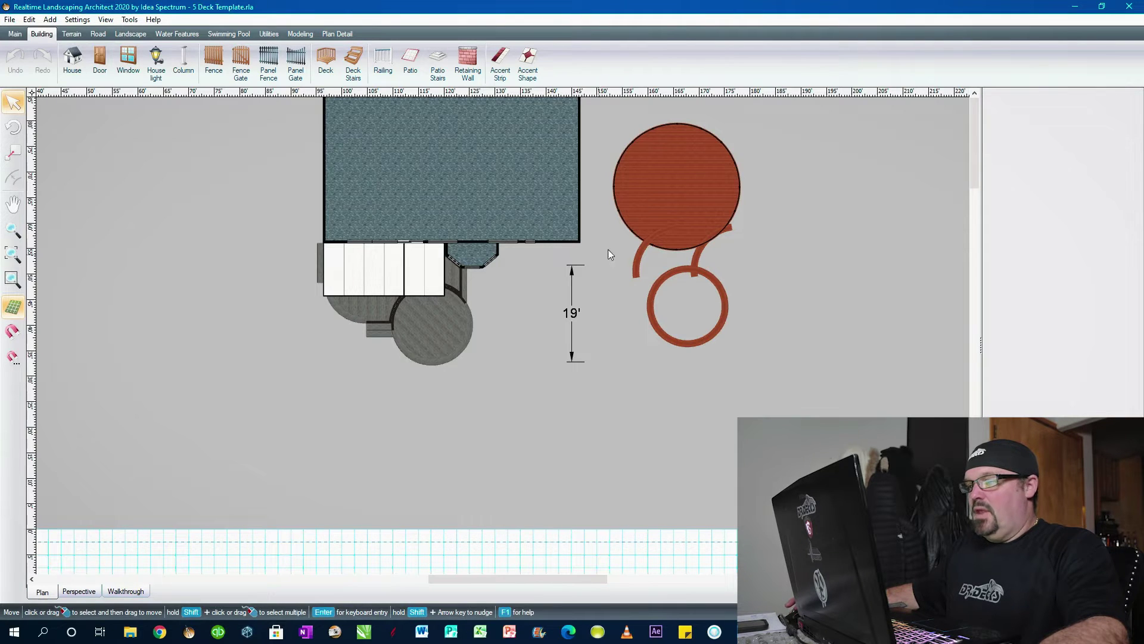
left_click(647, 216)
left_click(644, 213)
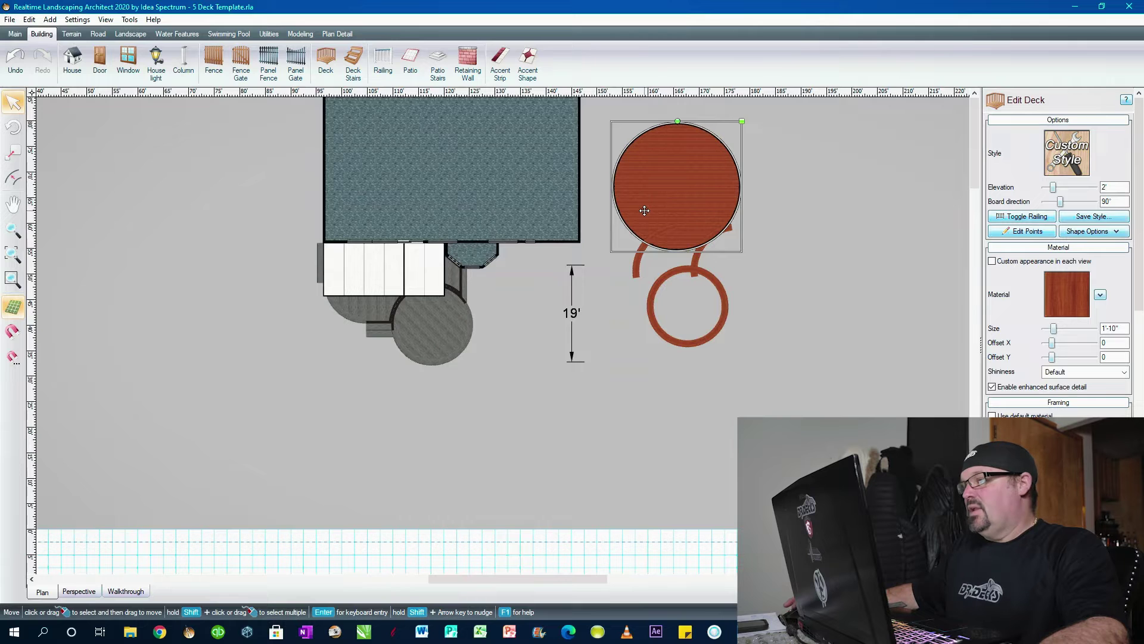
mouse_move(644, 210)
left_mouse_down()
mouse_move(542, 503)
mouse_move(616, 378)
mouse_move(592, 285)
mouse_move(668, 206)
mouse_move(635, 209)
left_mouse_up()
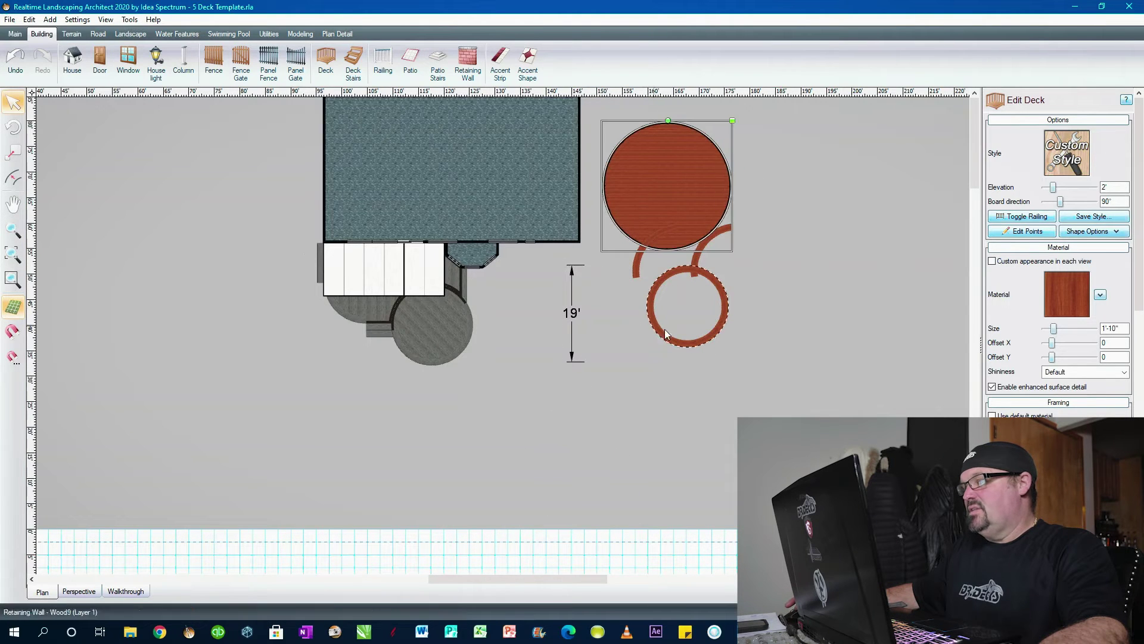
- Move the circular red retaining wall slightly right, and shift the 19' linear dimension up and right, closer to it
left_click_drag(662, 327, 578, 337)
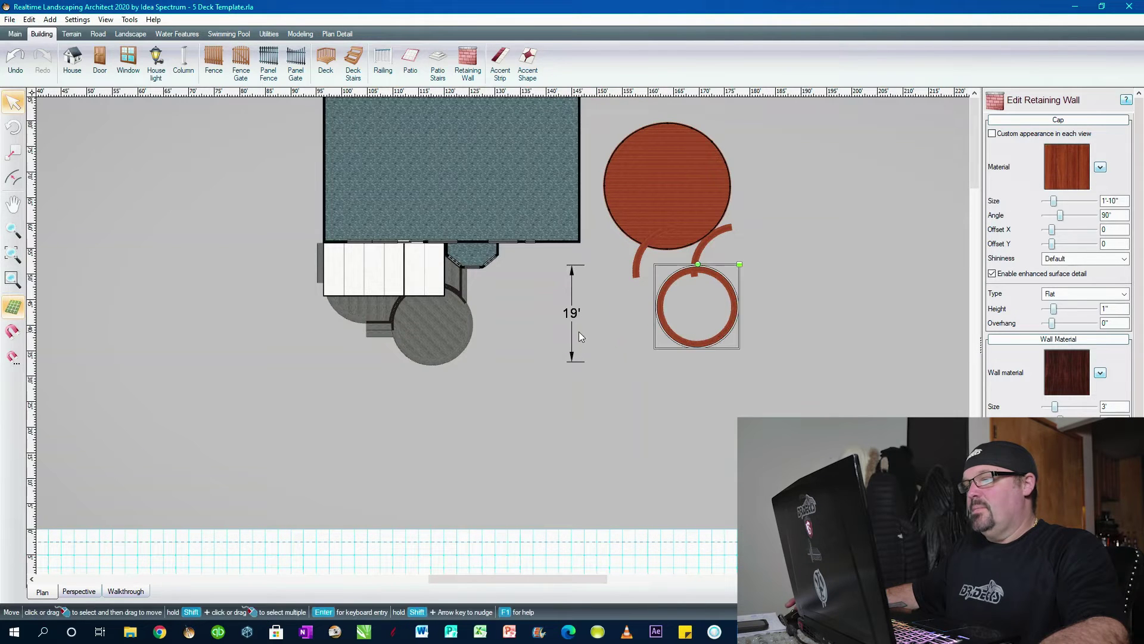
left_click(575, 310)
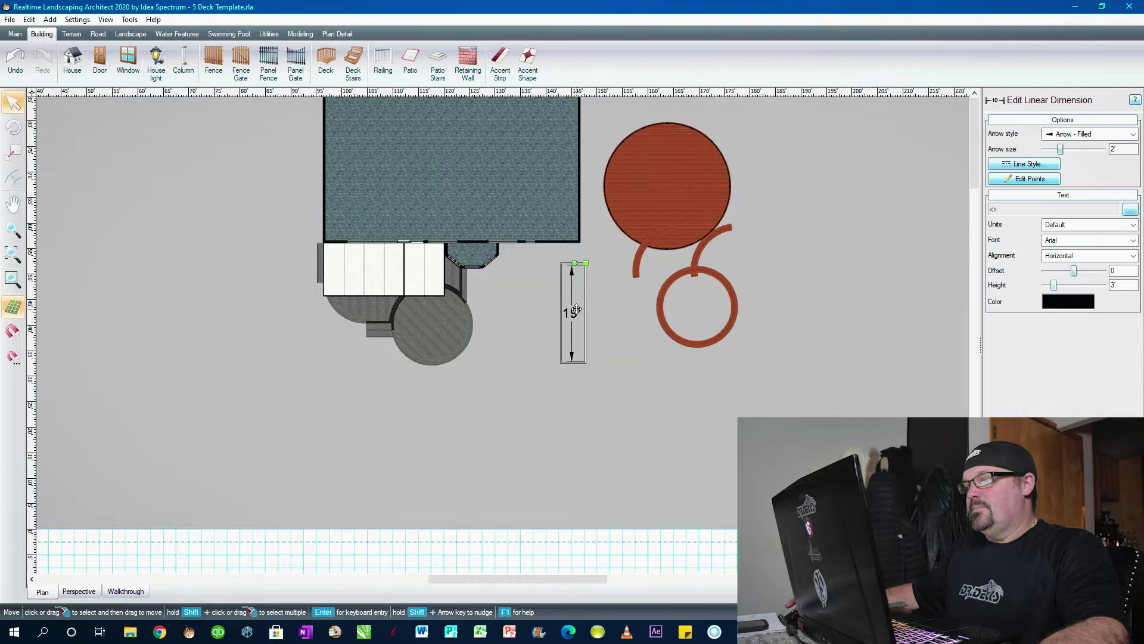
left_click_drag(575, 310, 601, 302)
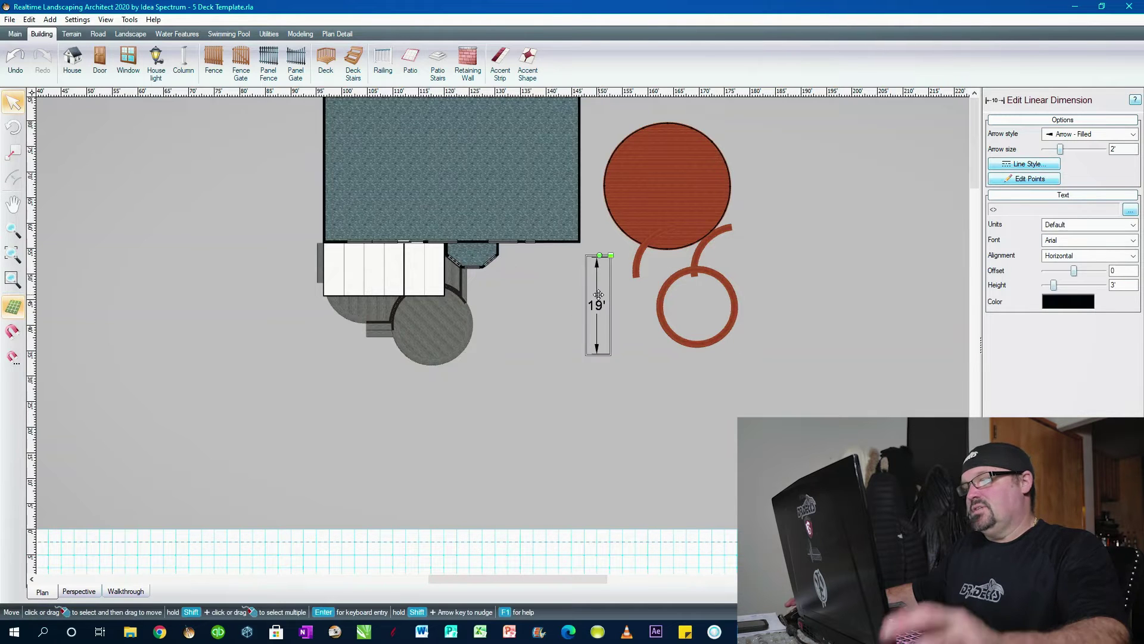
- Examine the blank page's grid and ruler spacing at different zoom levels, and review the available grid, snap and program settings
scroll(417, 411, "down", 2)
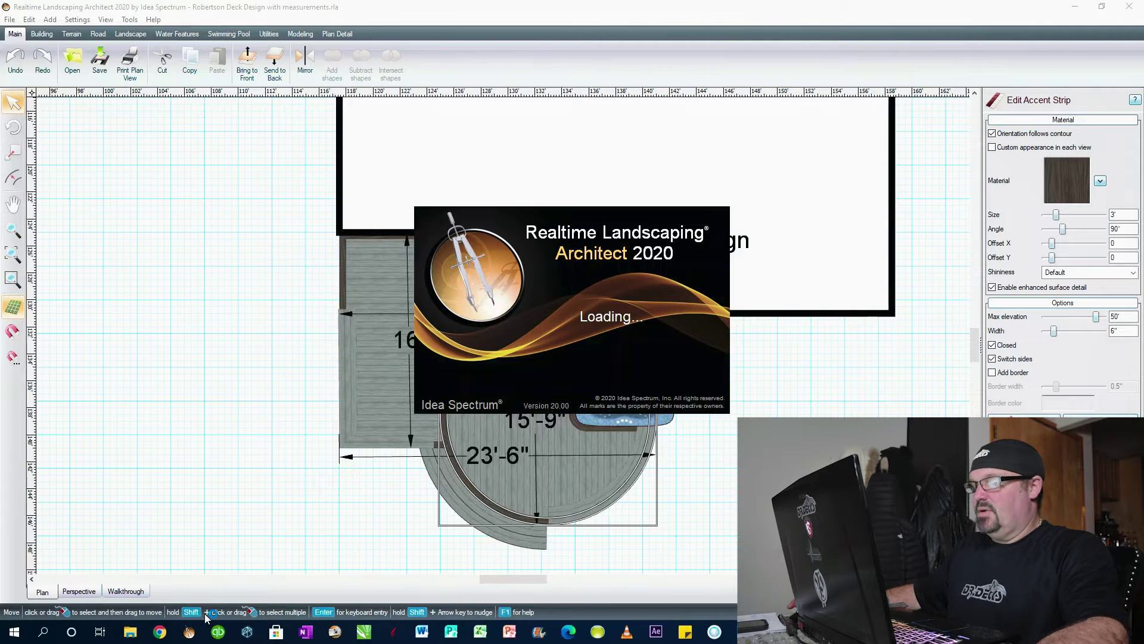
scroll(494, 304, "up", 2)
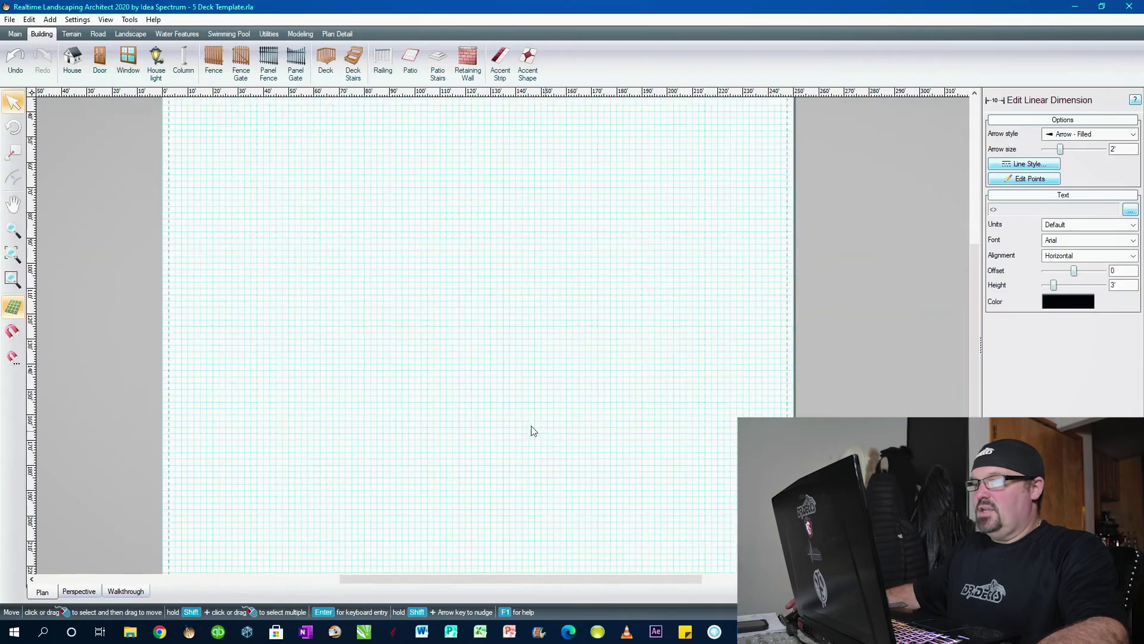
scroll(420, 332, "up", 5)
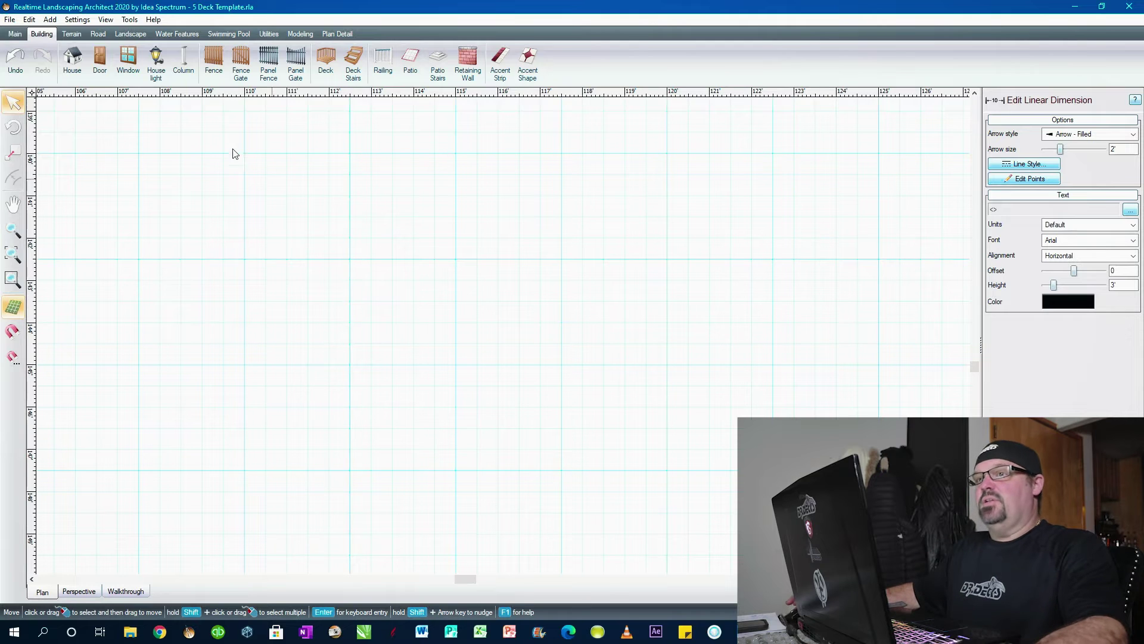
left_click(77, 19)
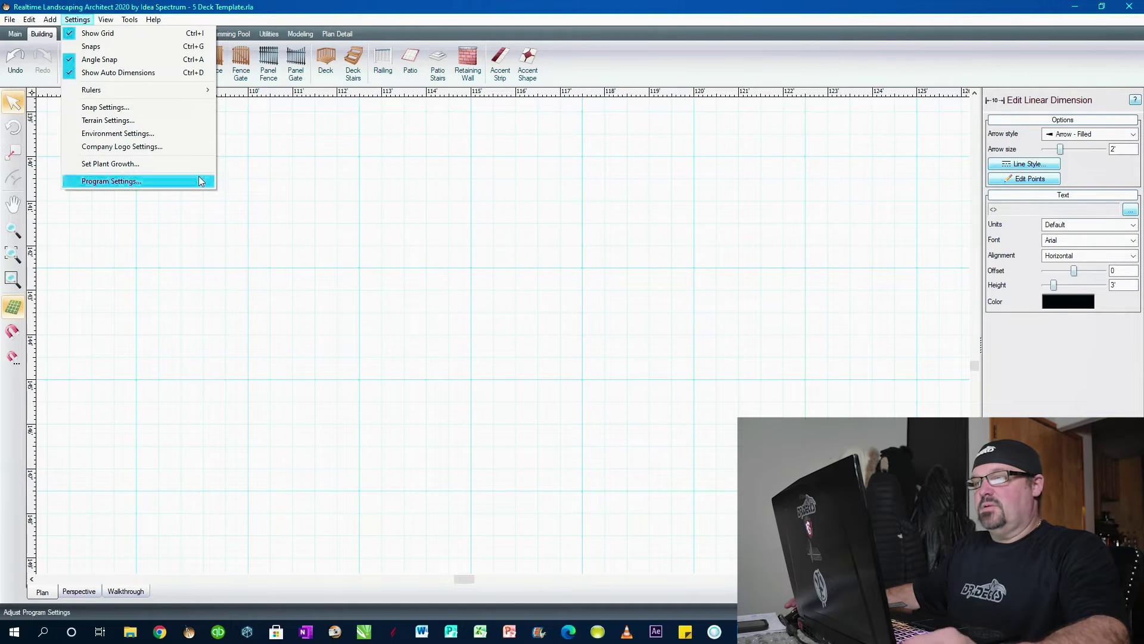
left_click(332, 235)
scroll(427, 324, "down", 3)
scroll(470, 358, "up", 5)
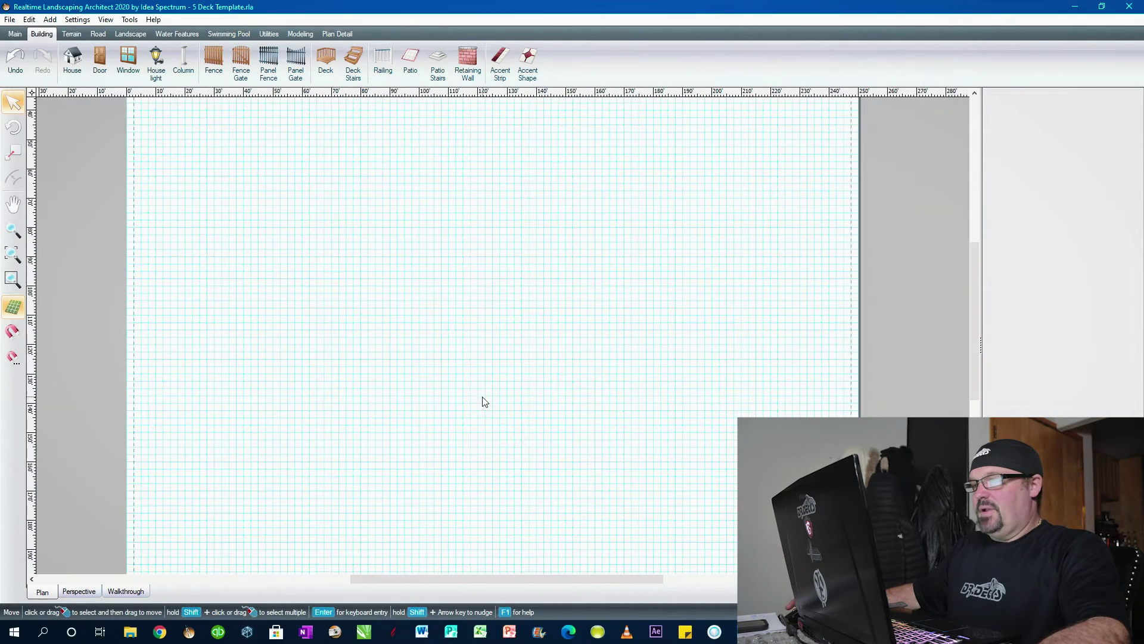
scroll(453, 274, "up", 3)
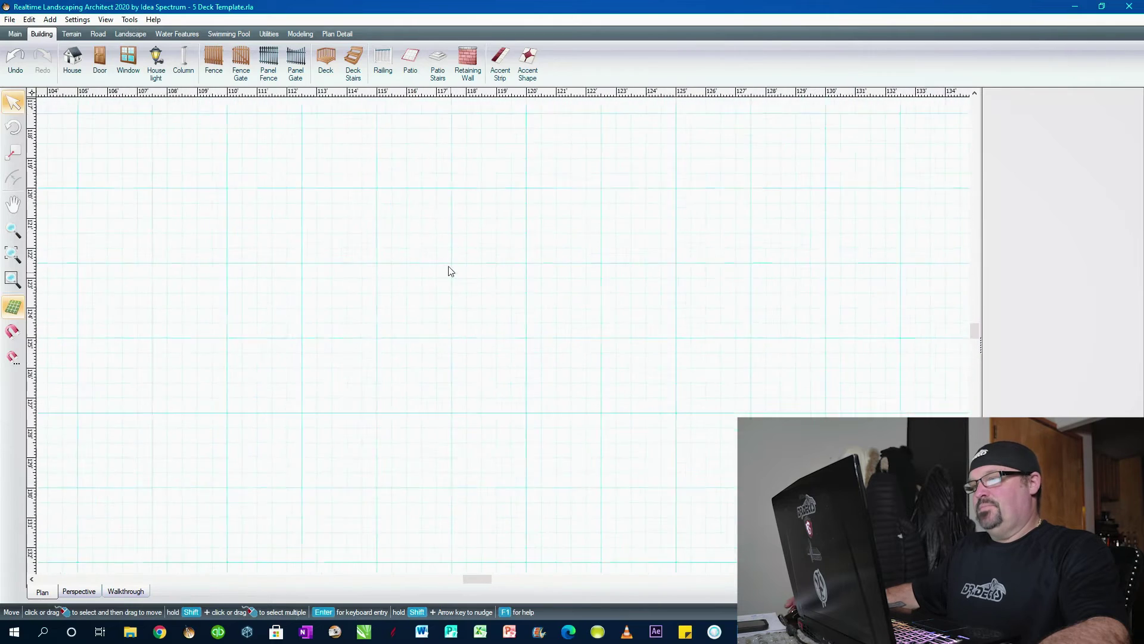
- Start a new house and set its Plan view roof material to a black-to-white gradient
left_click(73, 59)
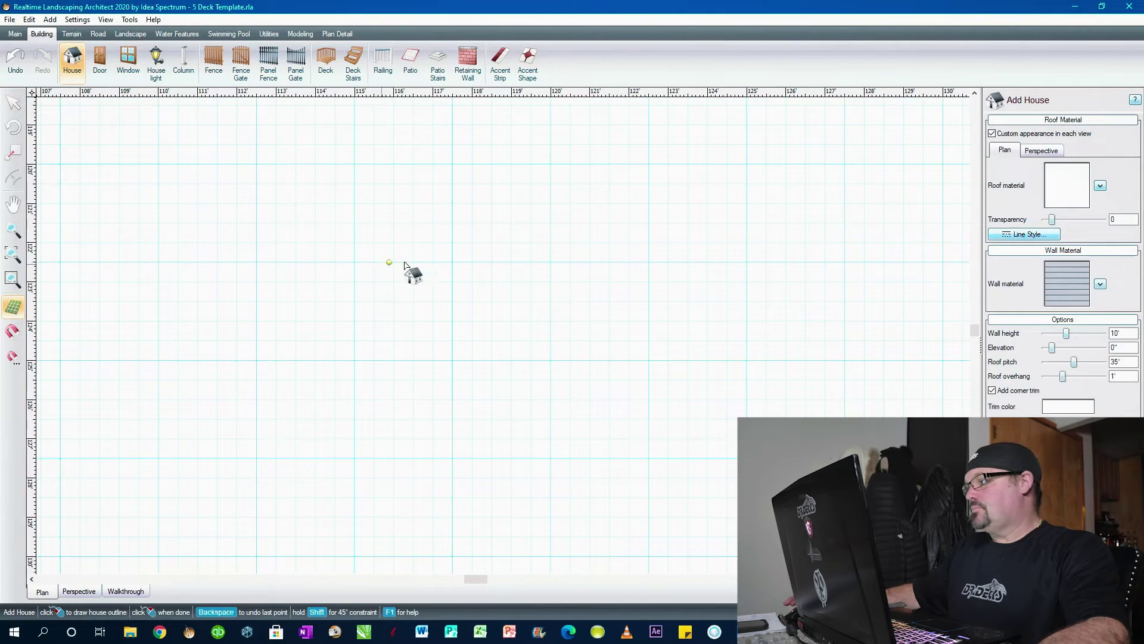
left_click(1100, 186)
left_click(1088, 244)
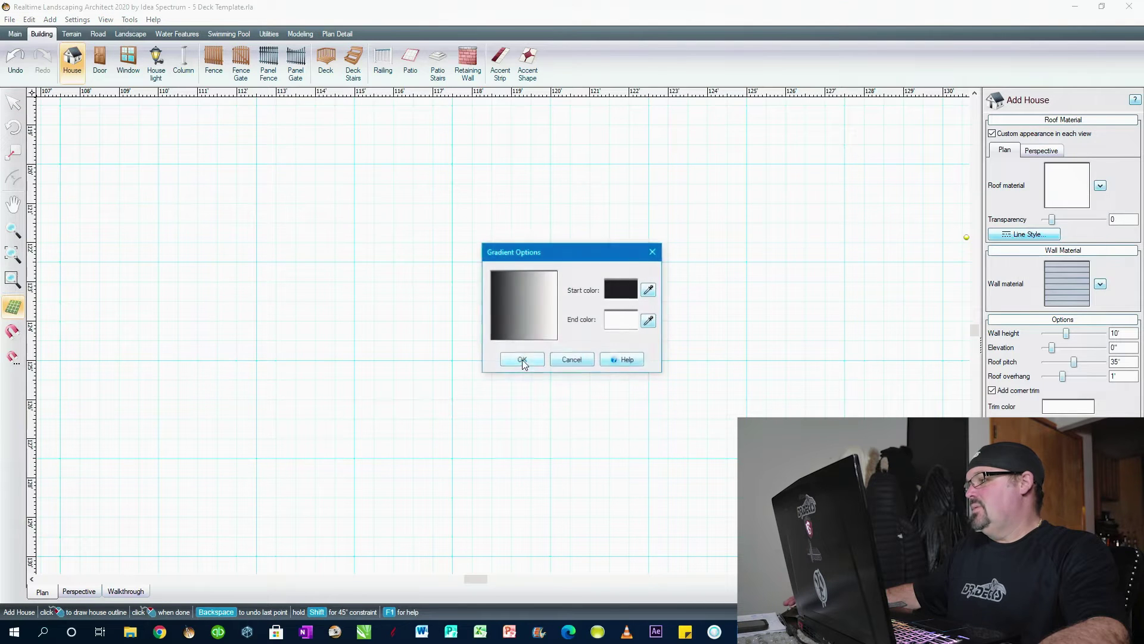
left_click(511, 360)
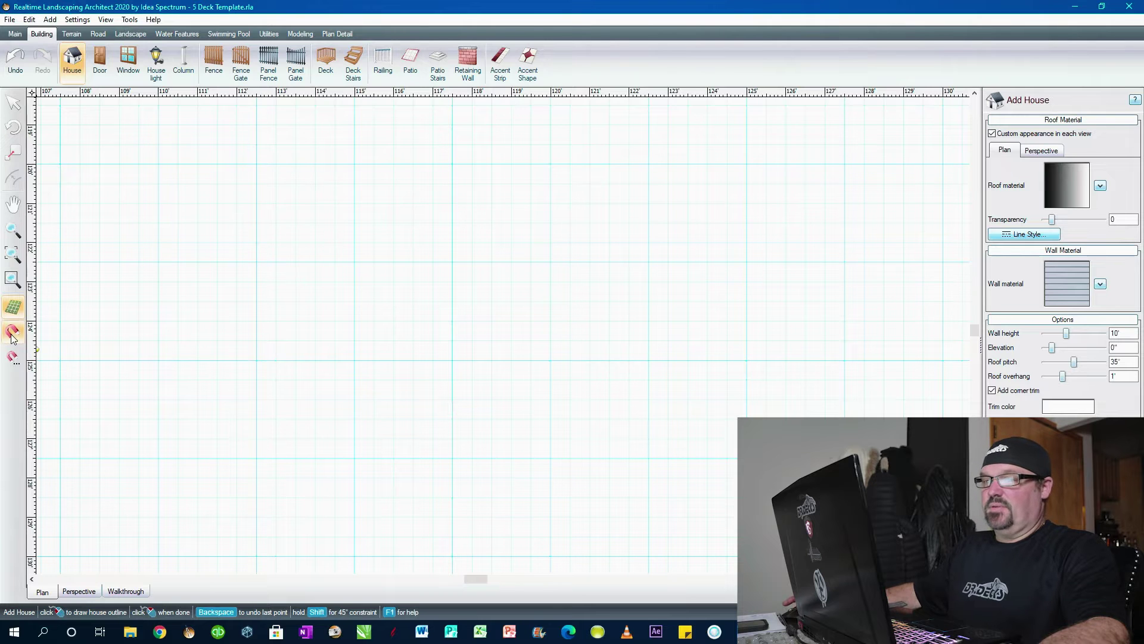
- Draw a square house outline with 30' sides, snapping its corners to the grid
left_click(249, 259)
scroll(691, 277, "down", 3)
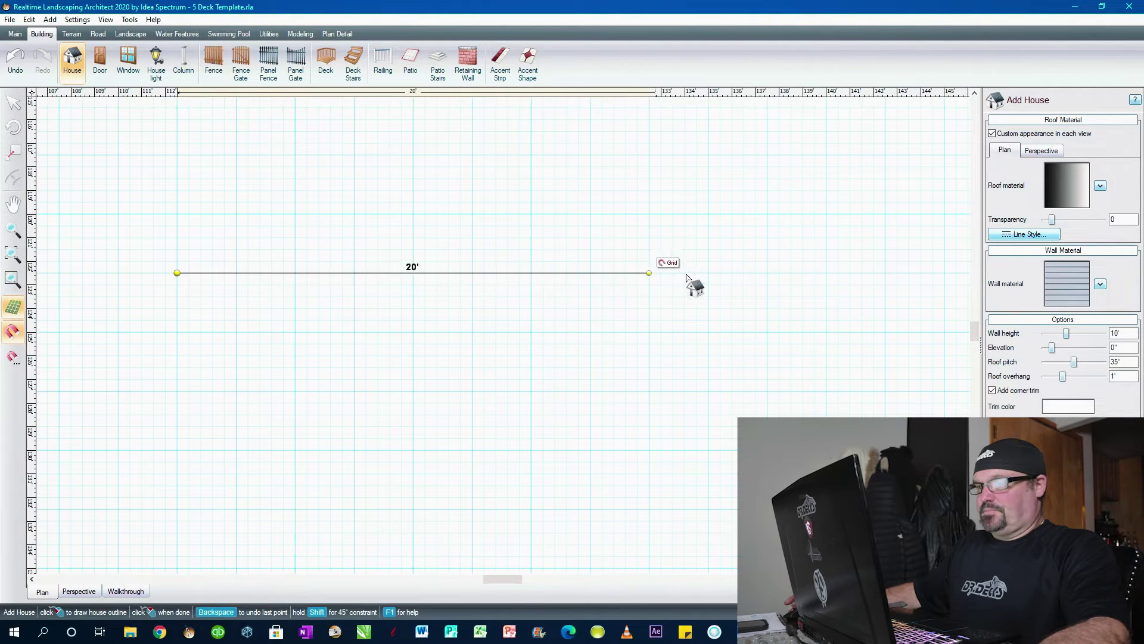
left_click(886, 273)
scroll(826, 277, "down", 2)
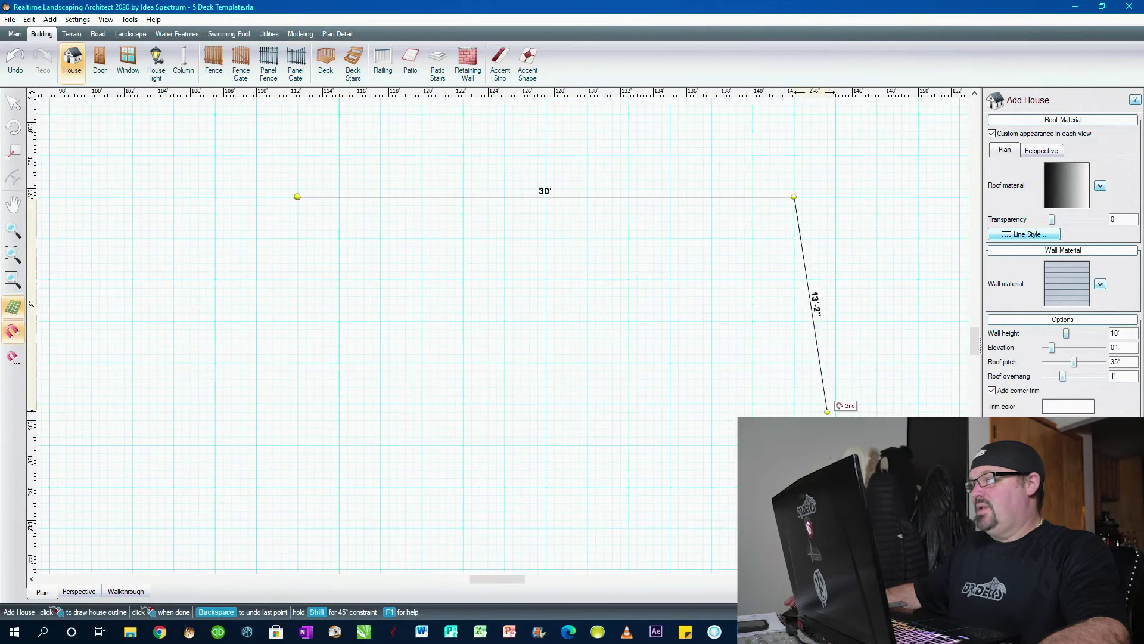
scroll(820, 382, "down", 1)
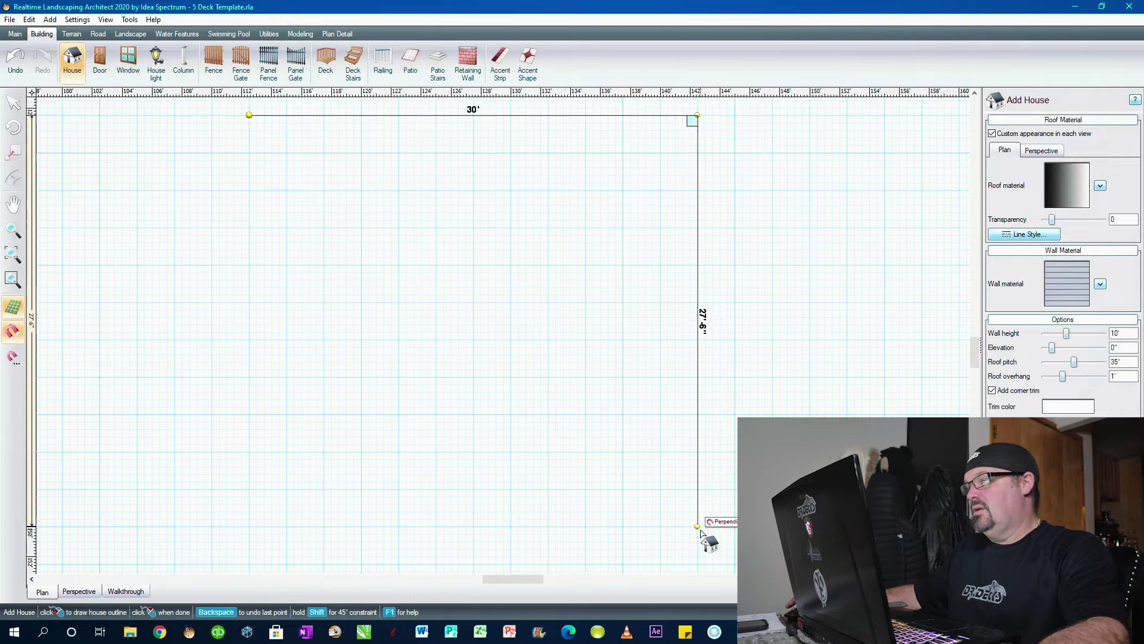
middle_click_drag(711, 554, 704, 469)
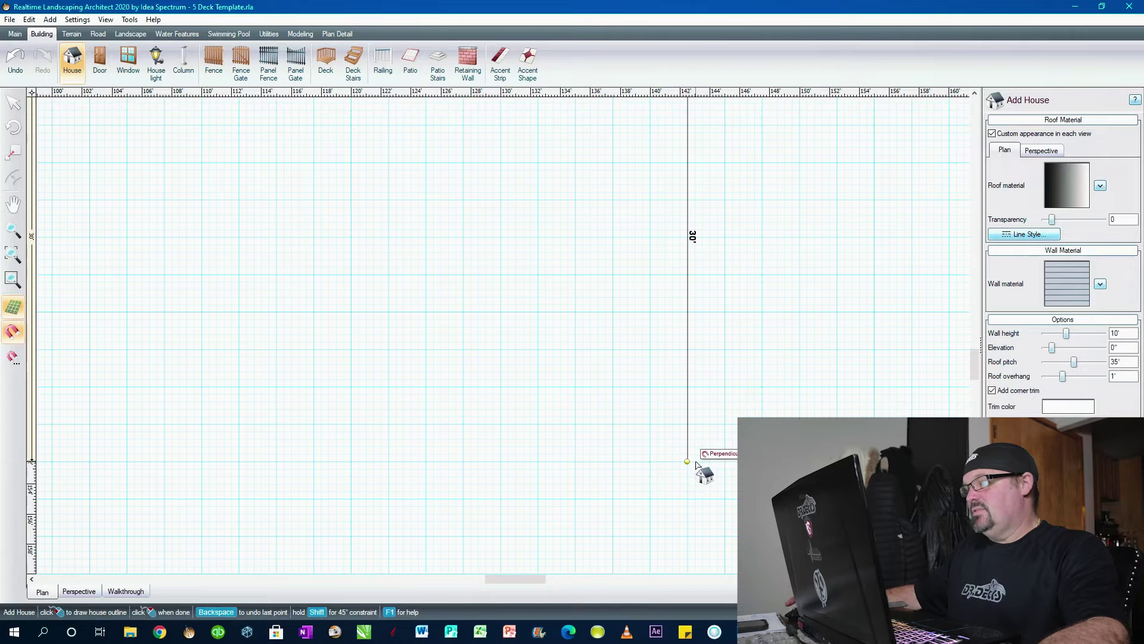
left_click(692, 464)
scroll(447, 485, "down", 2)
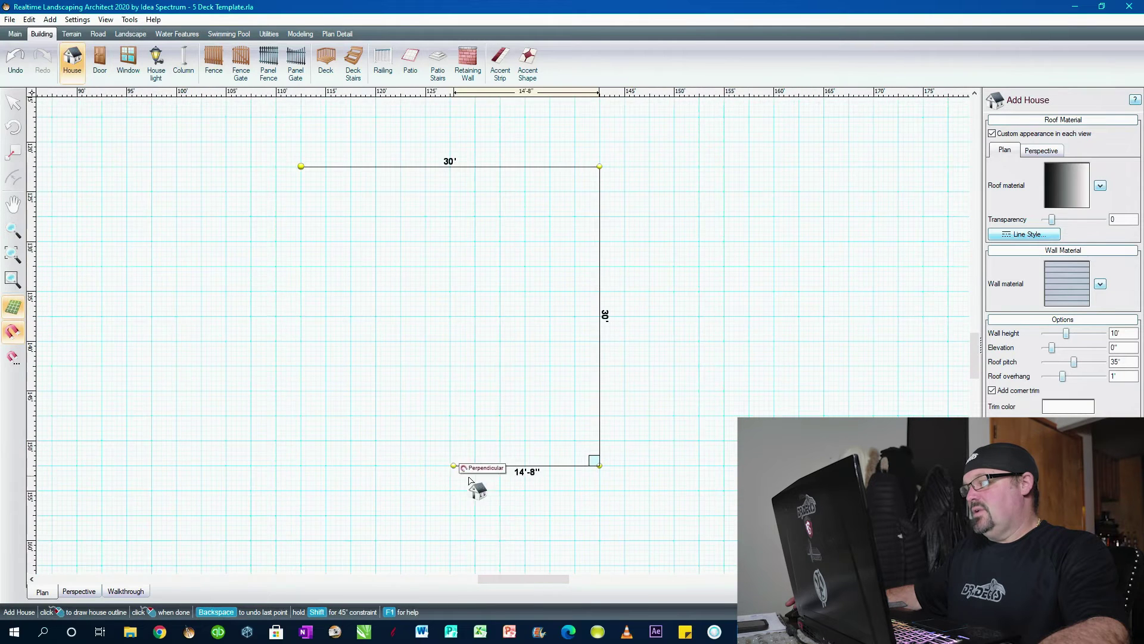
middle_click_drag(469, 480, 527, 488)
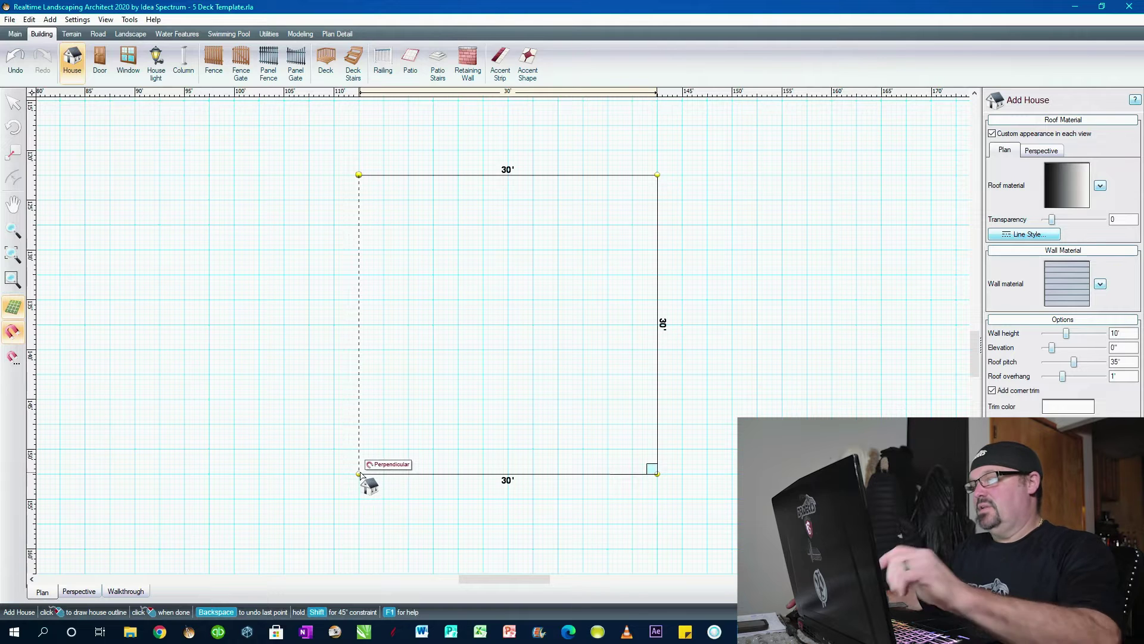
left_click(359, 474)
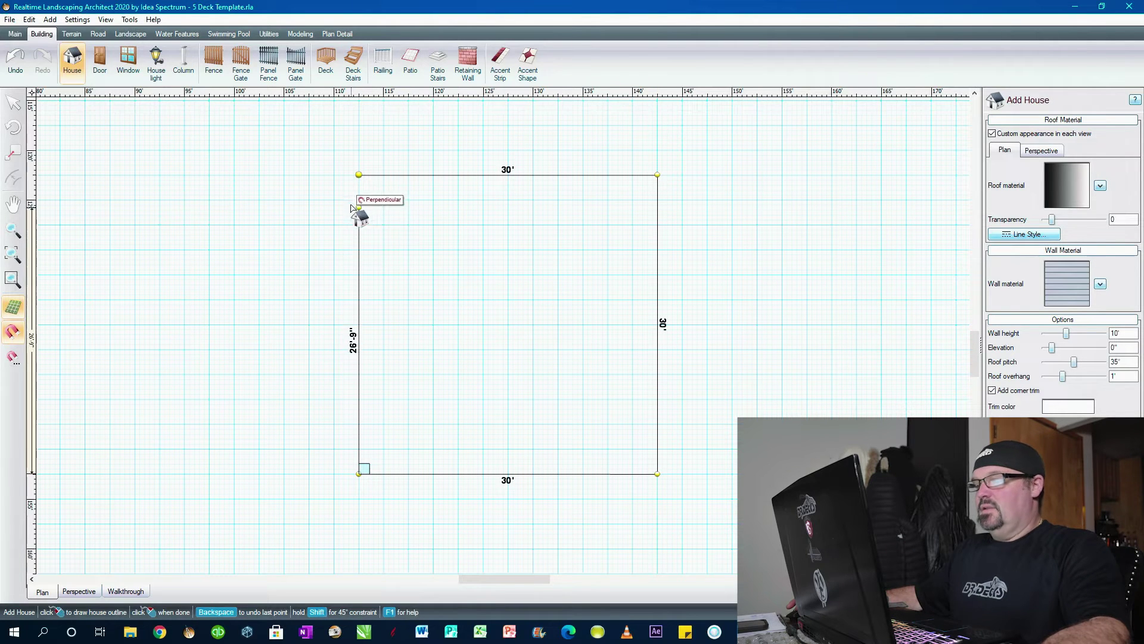
left_click(355, 184)
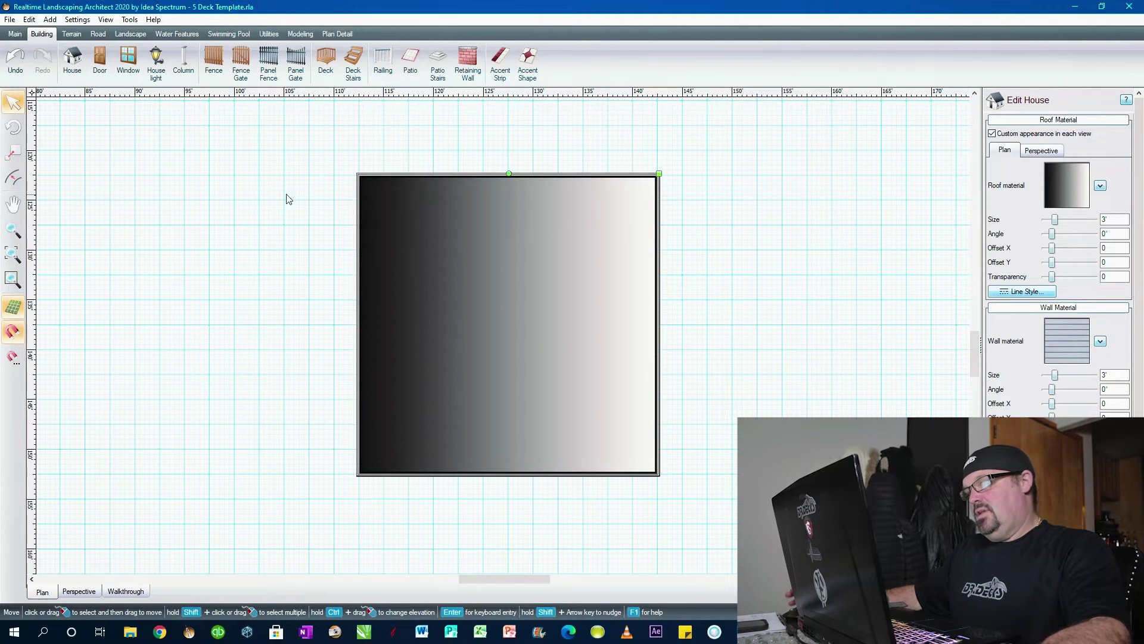
- Show the new house in Perspective view and lower its roof pitch to 23°
left_click(77, 594)
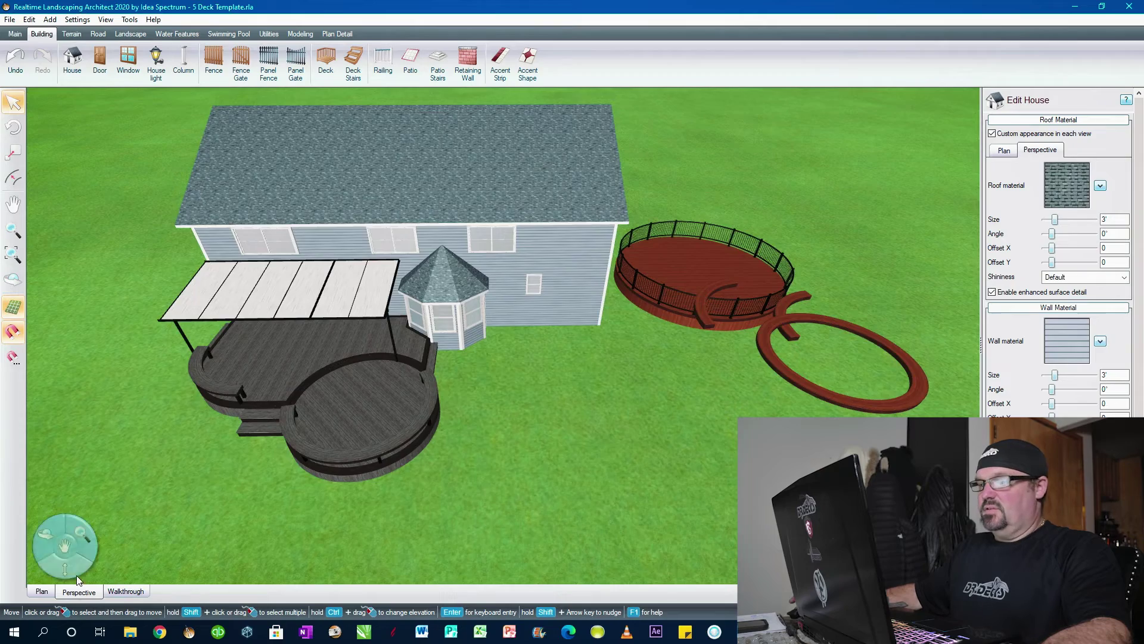
scroll(147, 521, "down", 10)
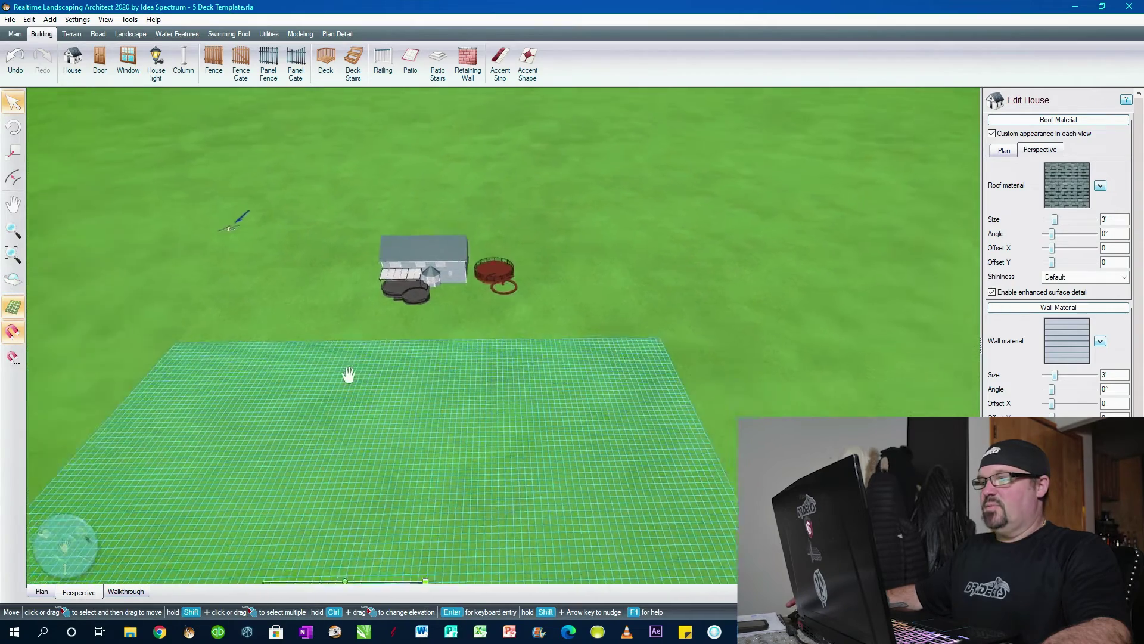
scroll(417, 236, "up", 10)
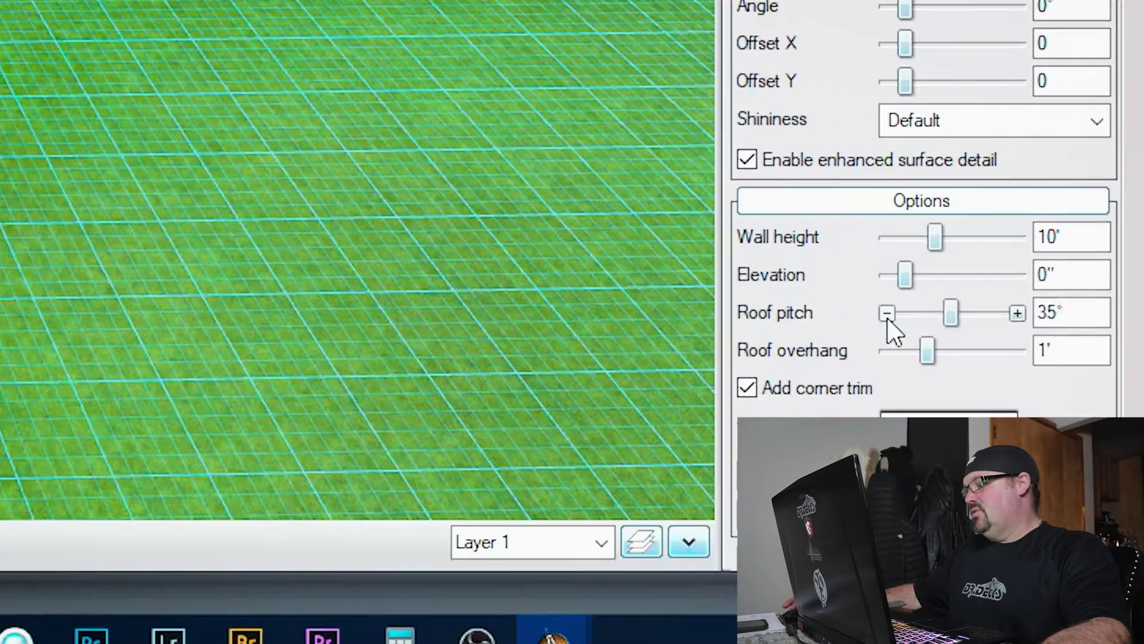
left_click(1044, 507)
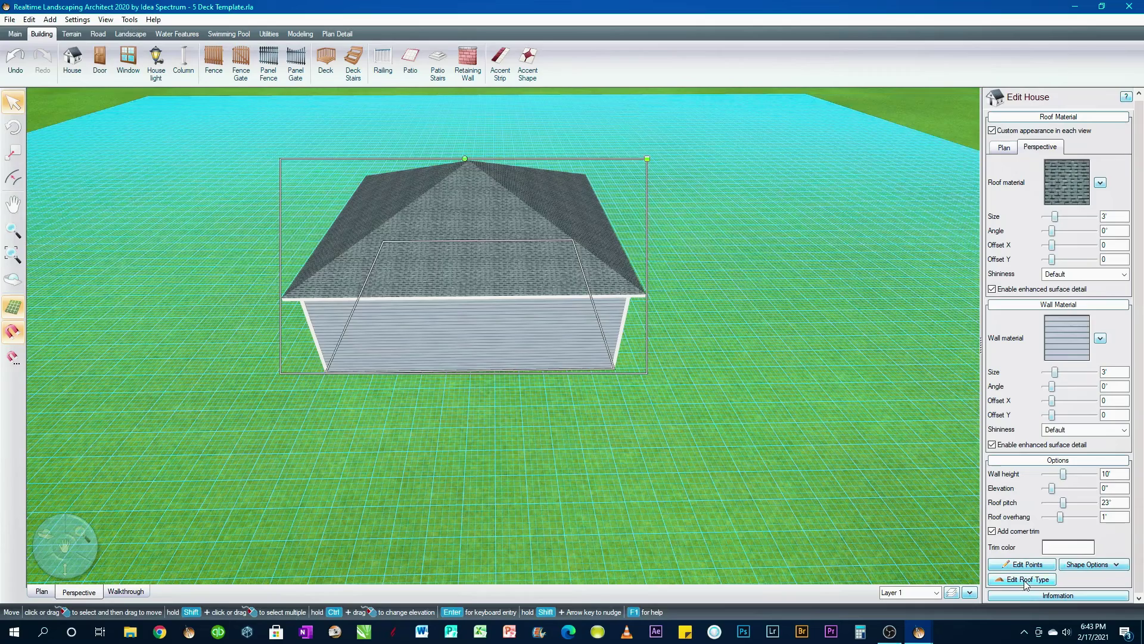
- Change the roof type from hip to gable on two opposite walls of the new house
left_click(1026, 579)
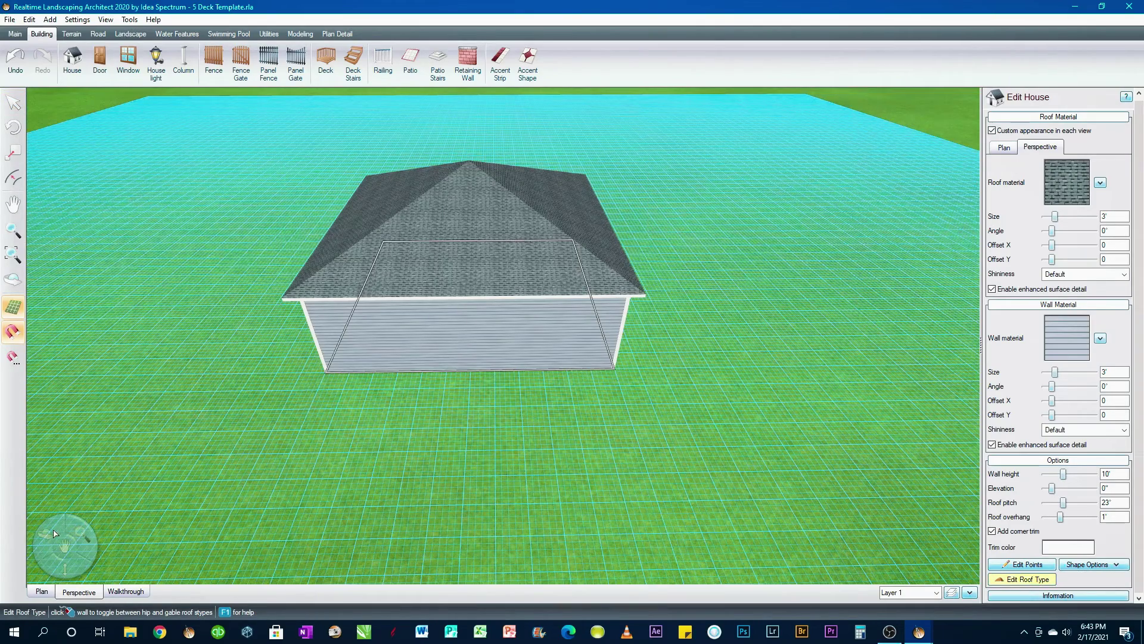
left_click_drag(53, 532, 432, 412)
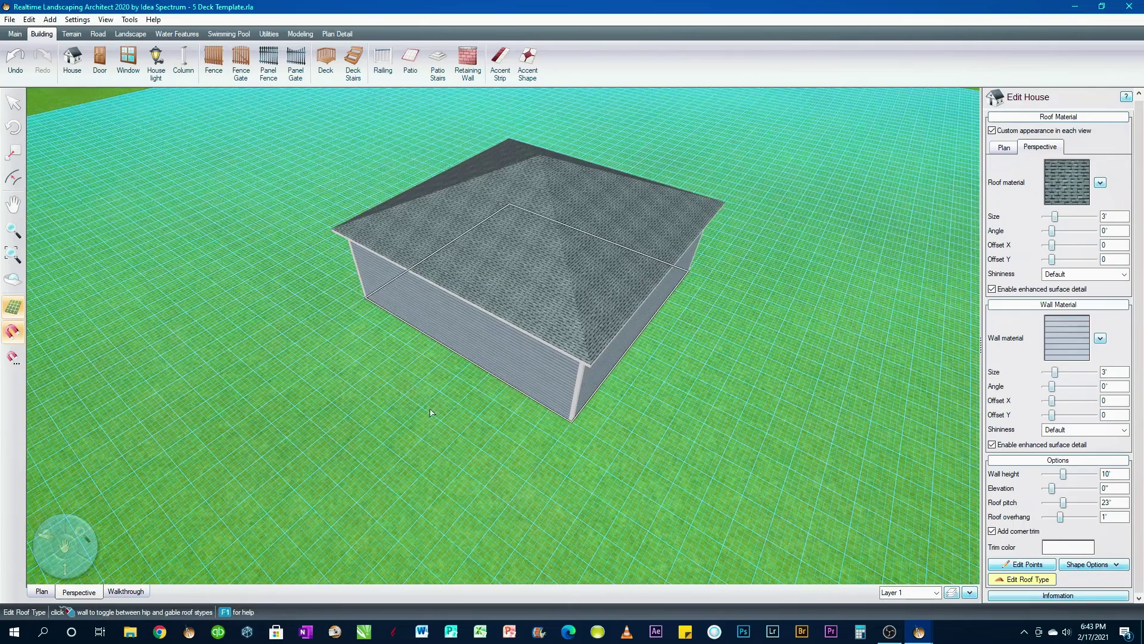
left_click(640, 331)
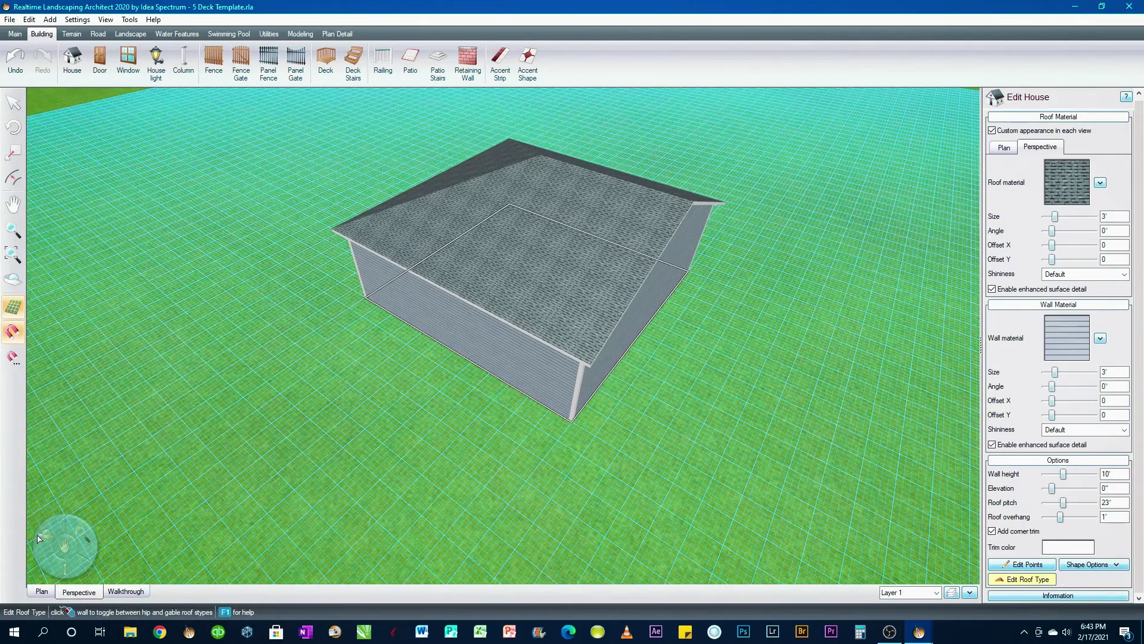
left_click_drag(38, 538, 314, 385)
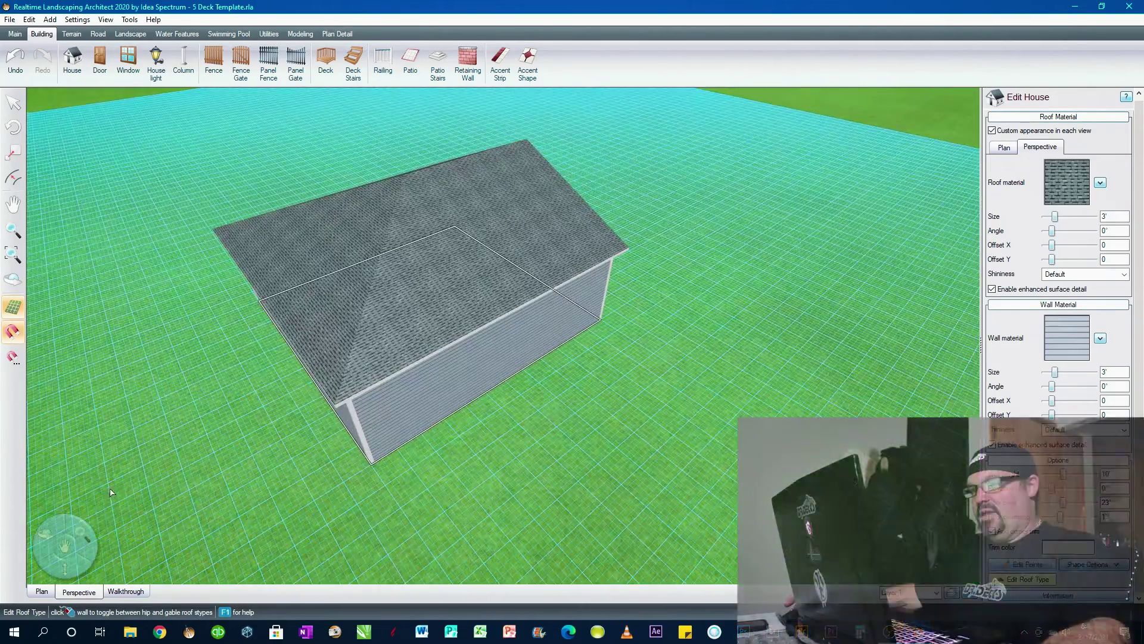
left_click(314, 385)
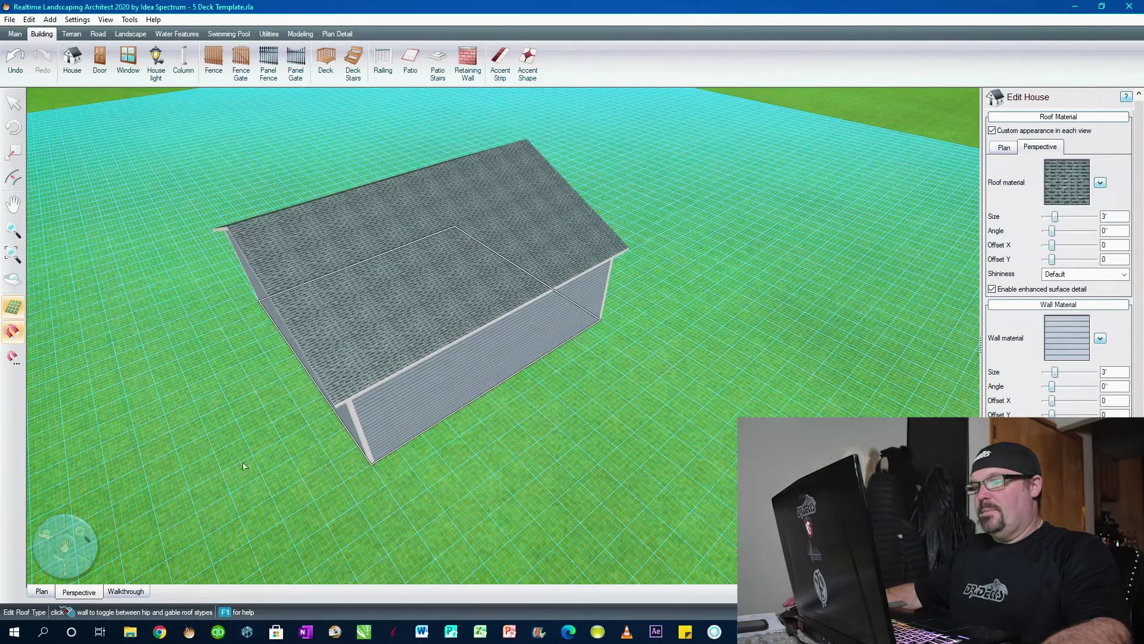
- Browse the Brick, Color Washes, Hatch Patterns and Rockery artwork available as wall material for the house
left_click_drag(43, 537, 90, 477)
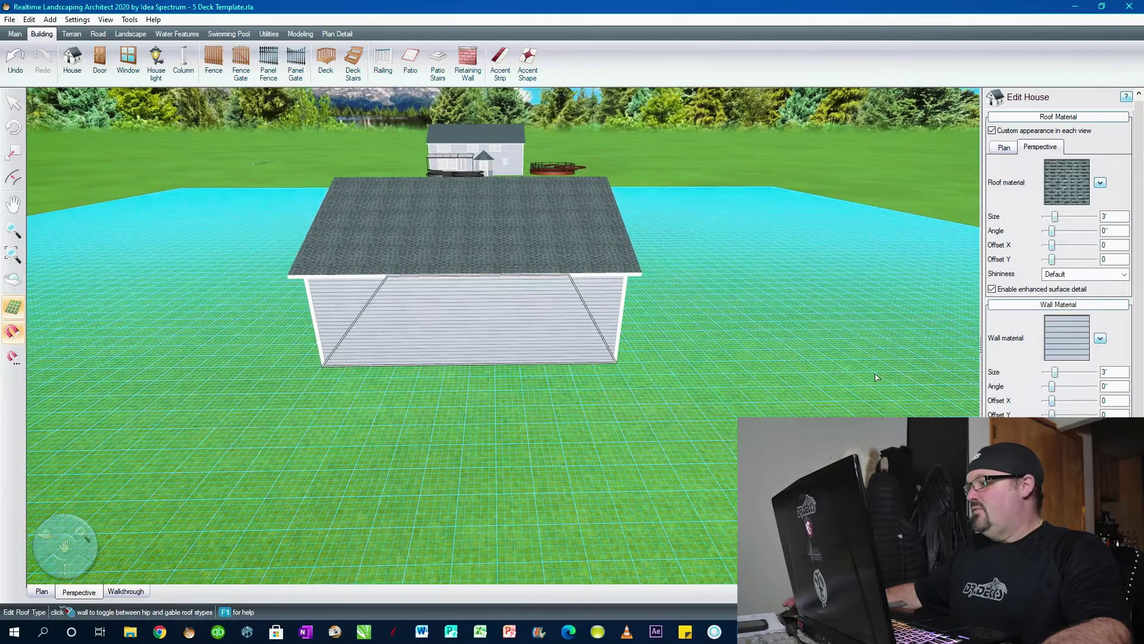
left_click(1091, 343)
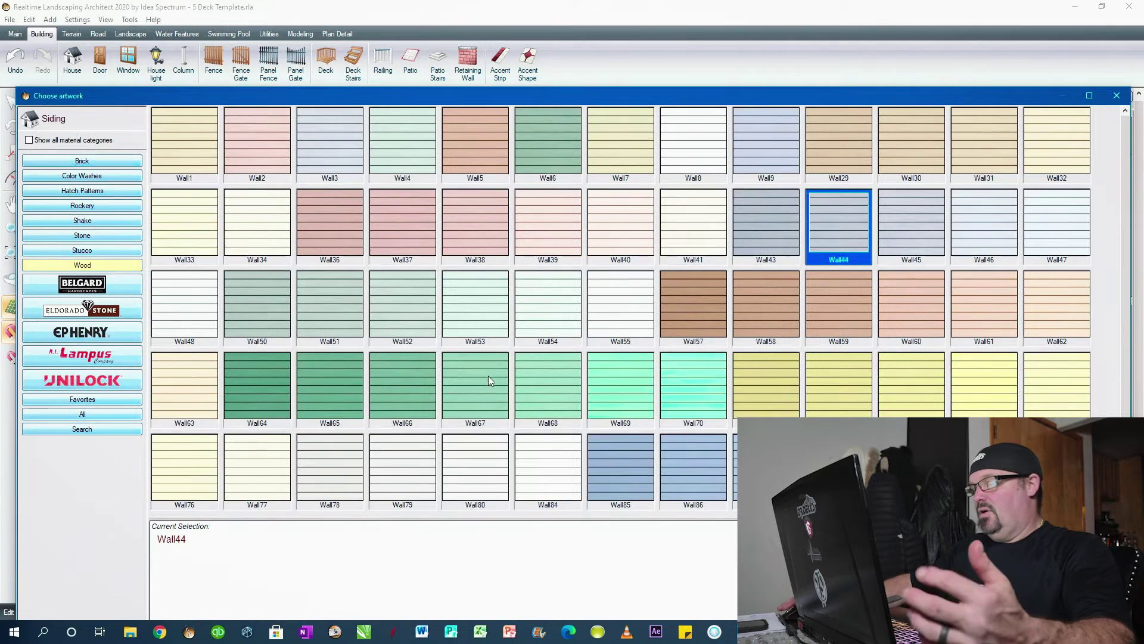
left_click(28, 141)
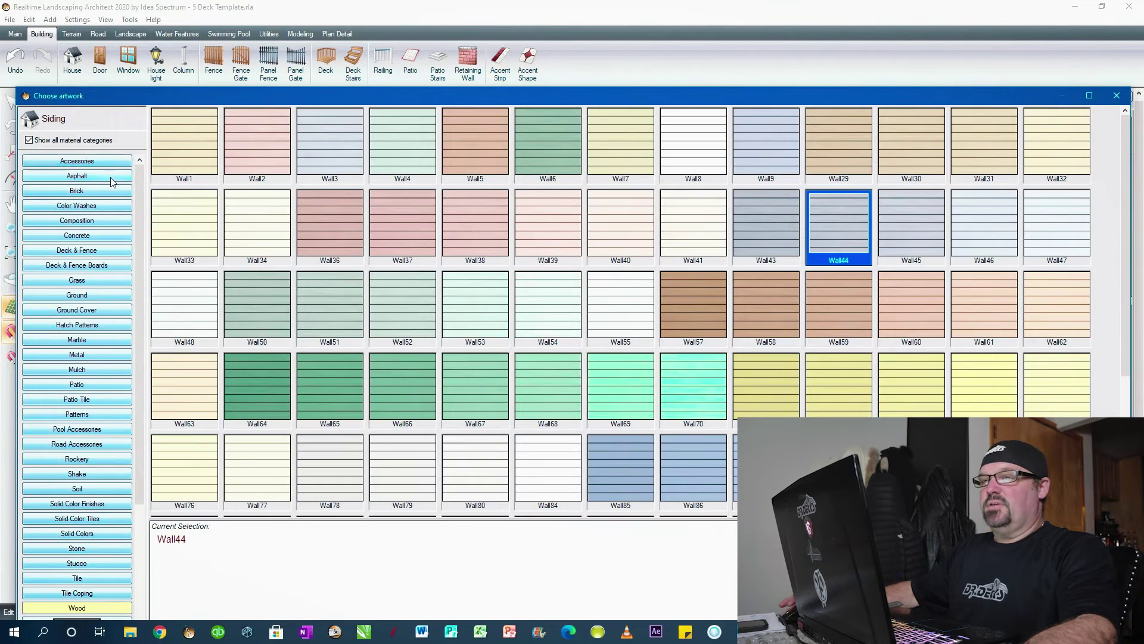
left_click(29, 140)
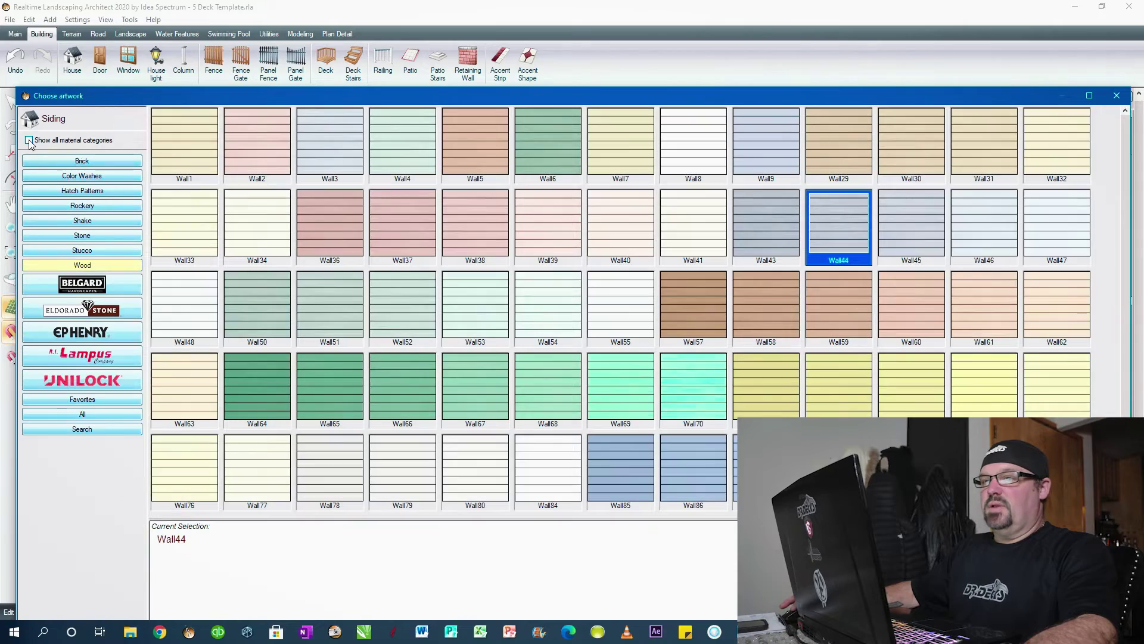
left_click(83, 162)
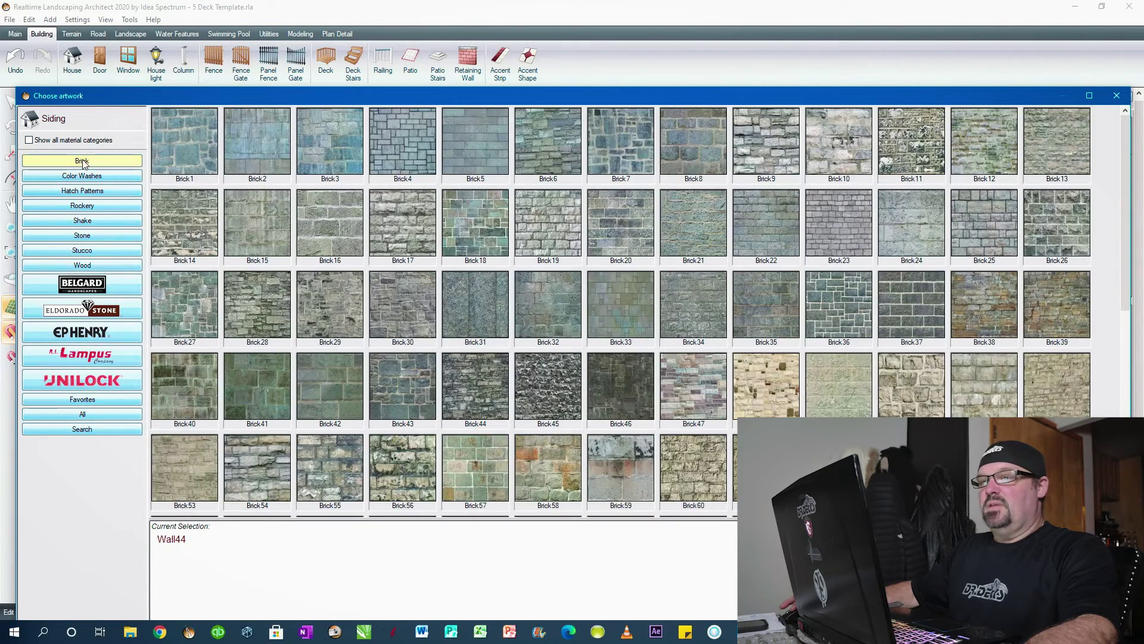
scroll(423, 288, "down", 6)
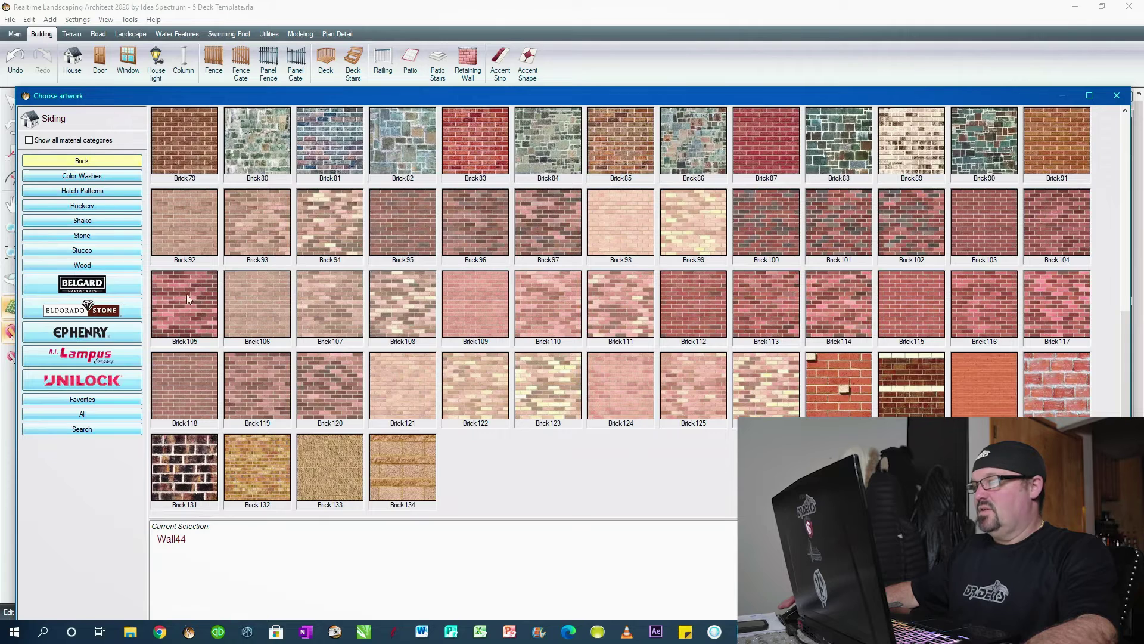
left_click(79, 178)
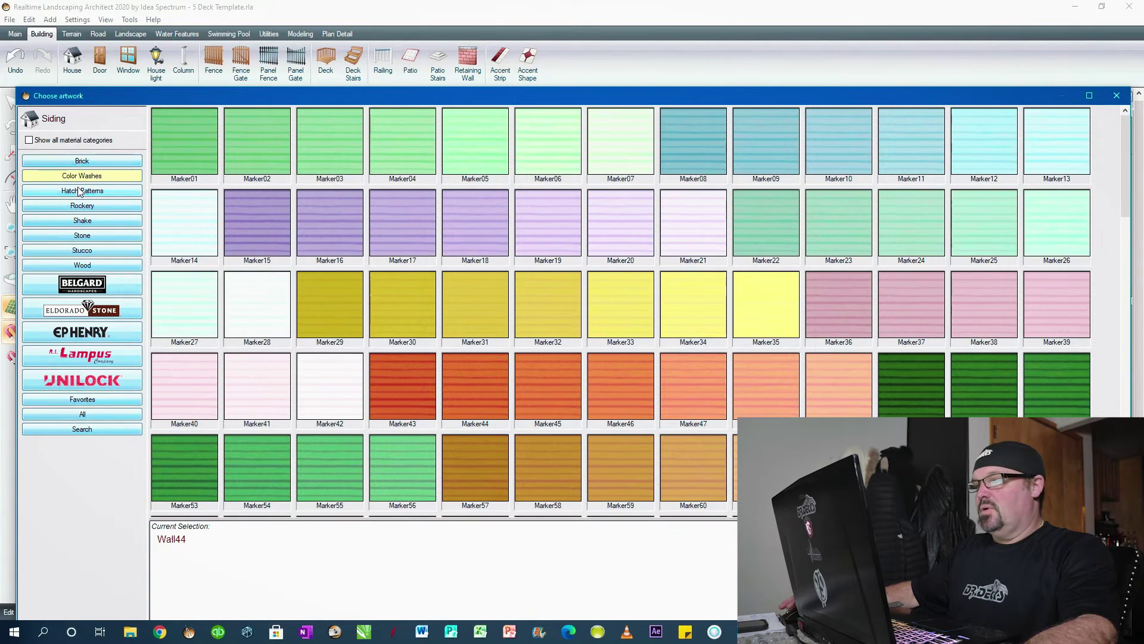
left_click(81, 191)
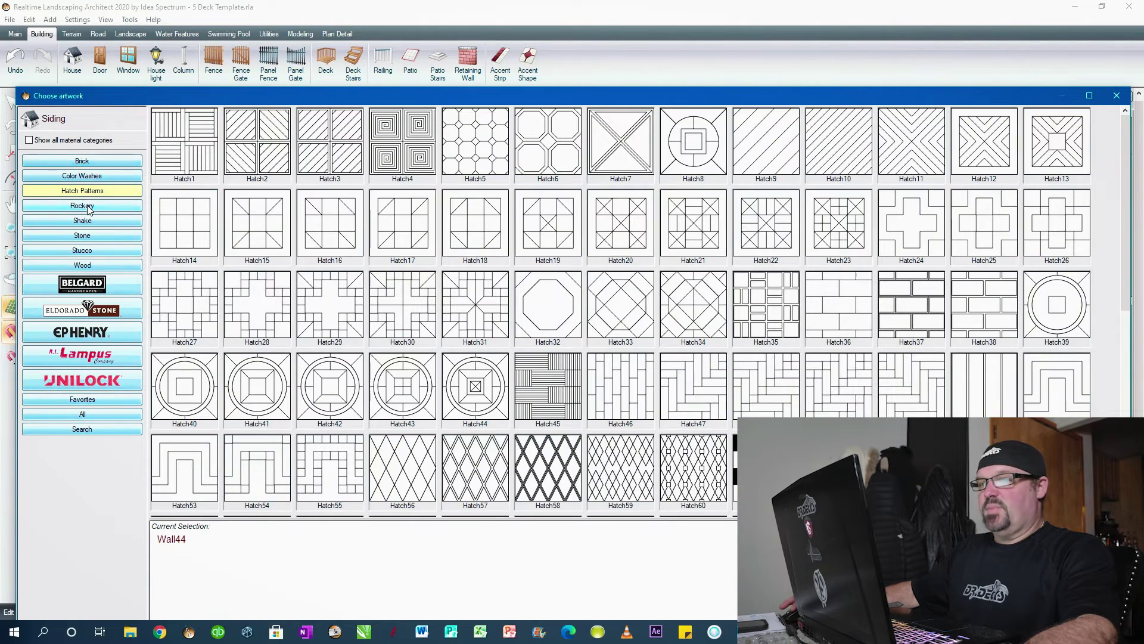
left_click(88, 206)
scroll(426, 286, "down", 6)
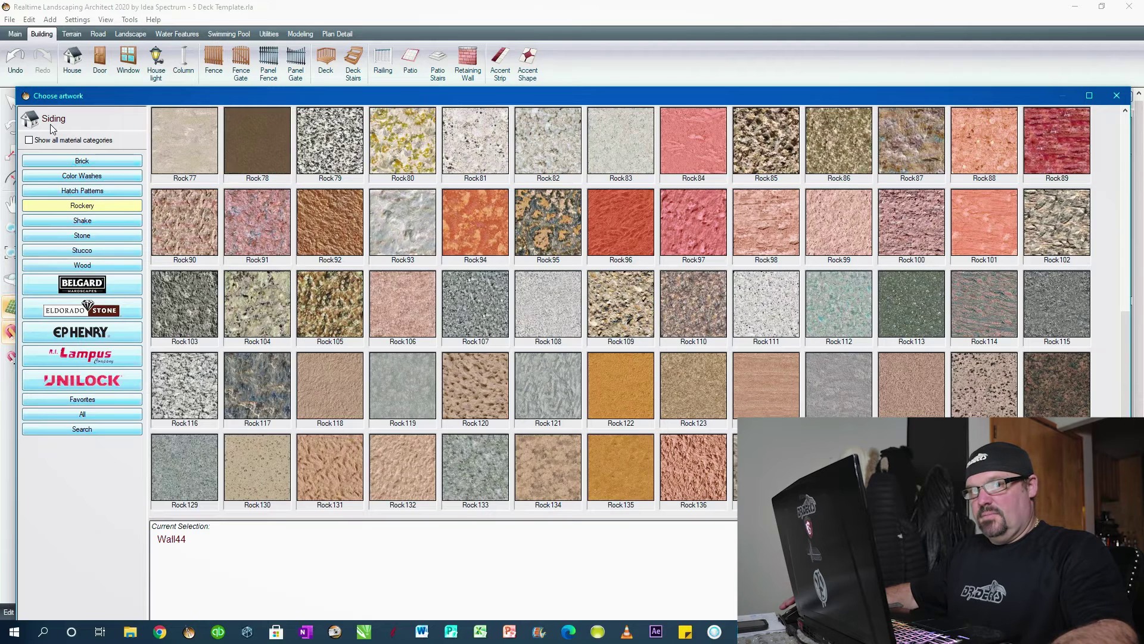
- Apply the gray Shake siding Wall168 as the house's wall material
left_click(79, 220)
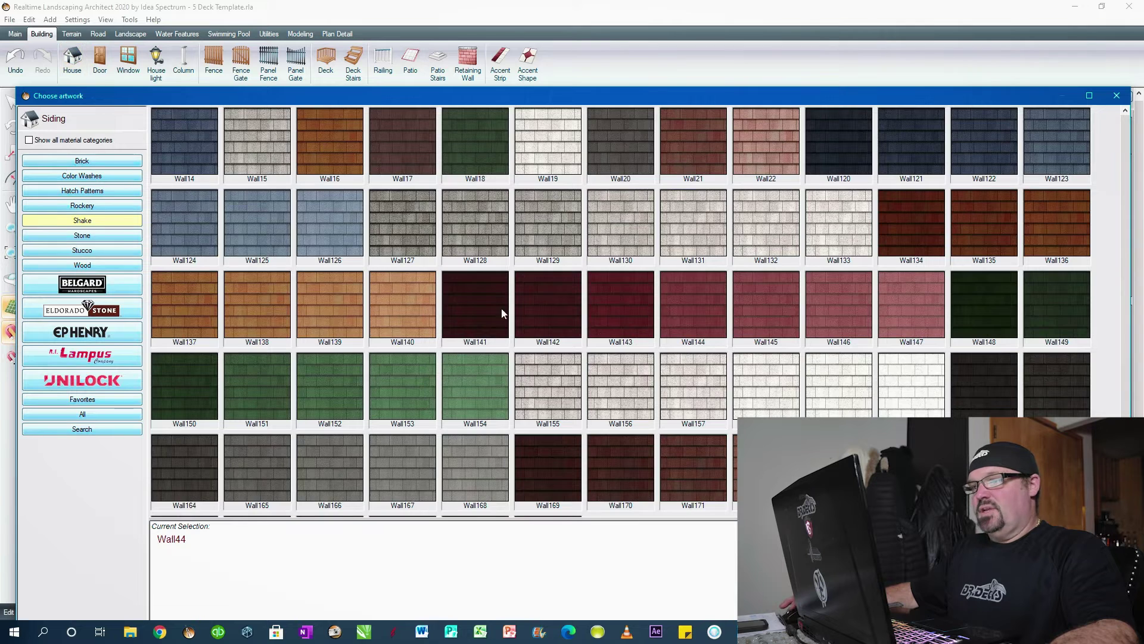
scroll(511, 315, "down", 1)
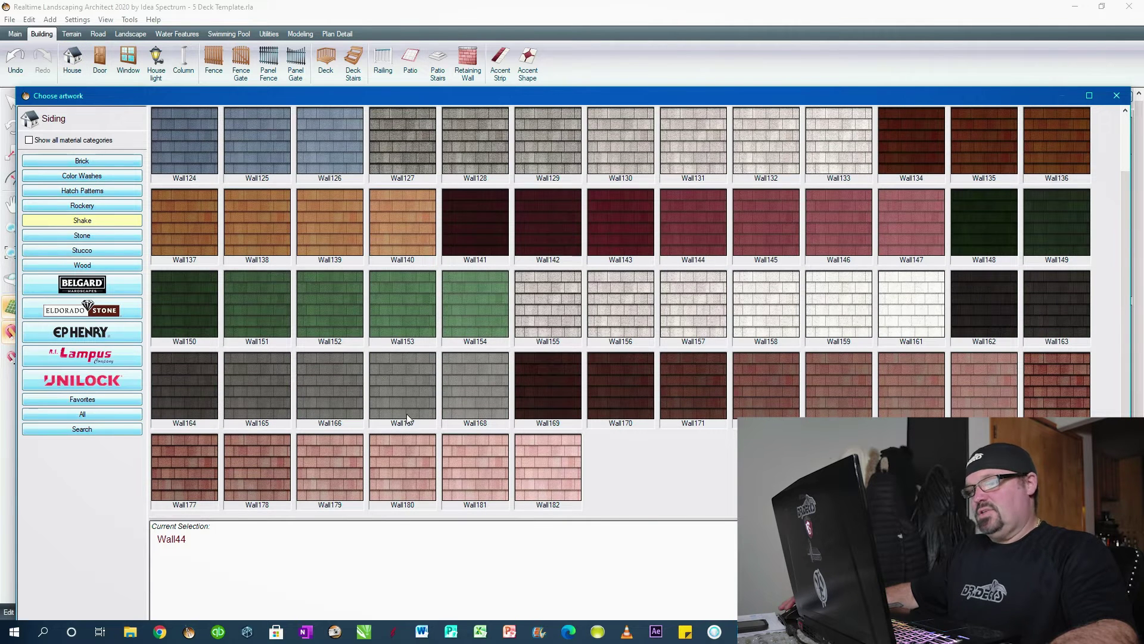
left_click(470, 399)
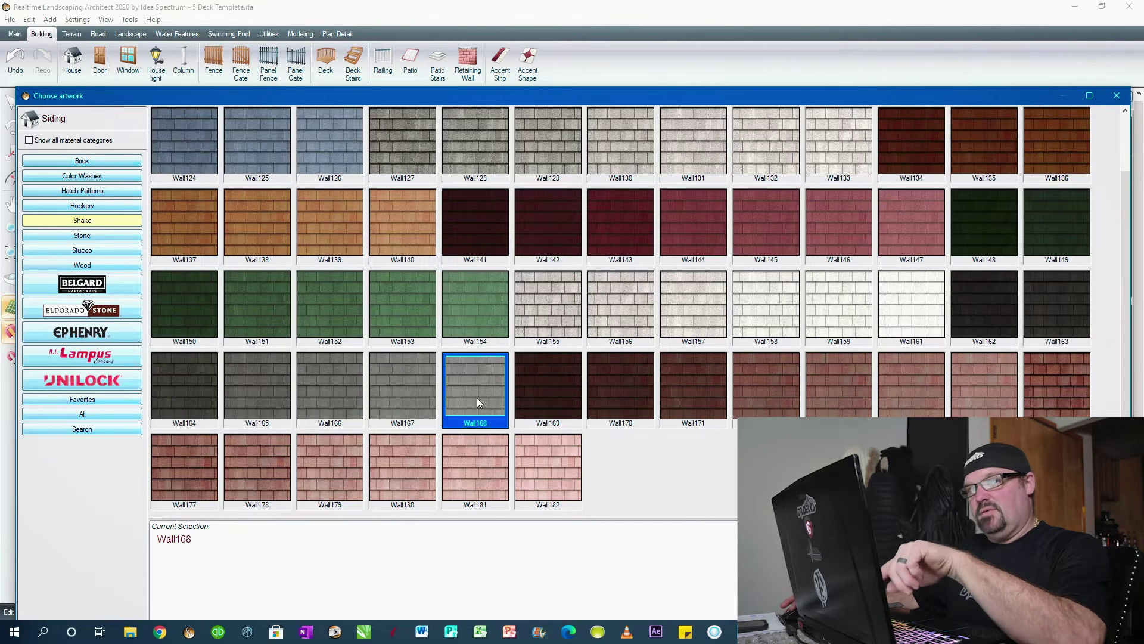
double_click(476, 402)
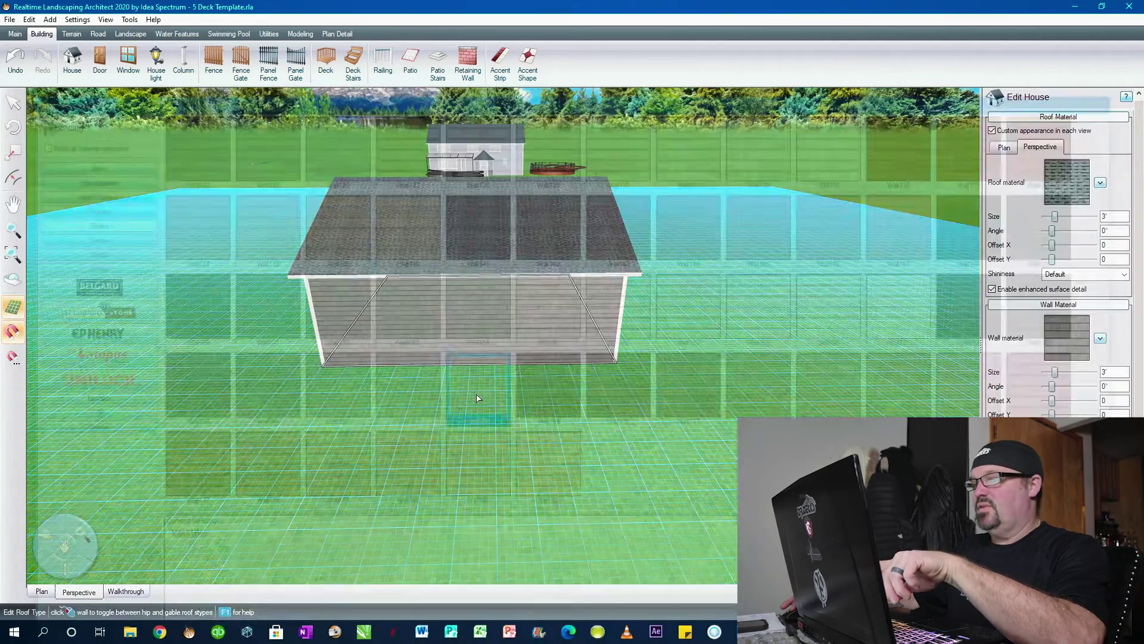
scroll(481, 336, "up", 5)
scroll(480, 339, "down", 3)
scroll(553, 440, "up", 1)
scroll(553, 440, "up", 1)
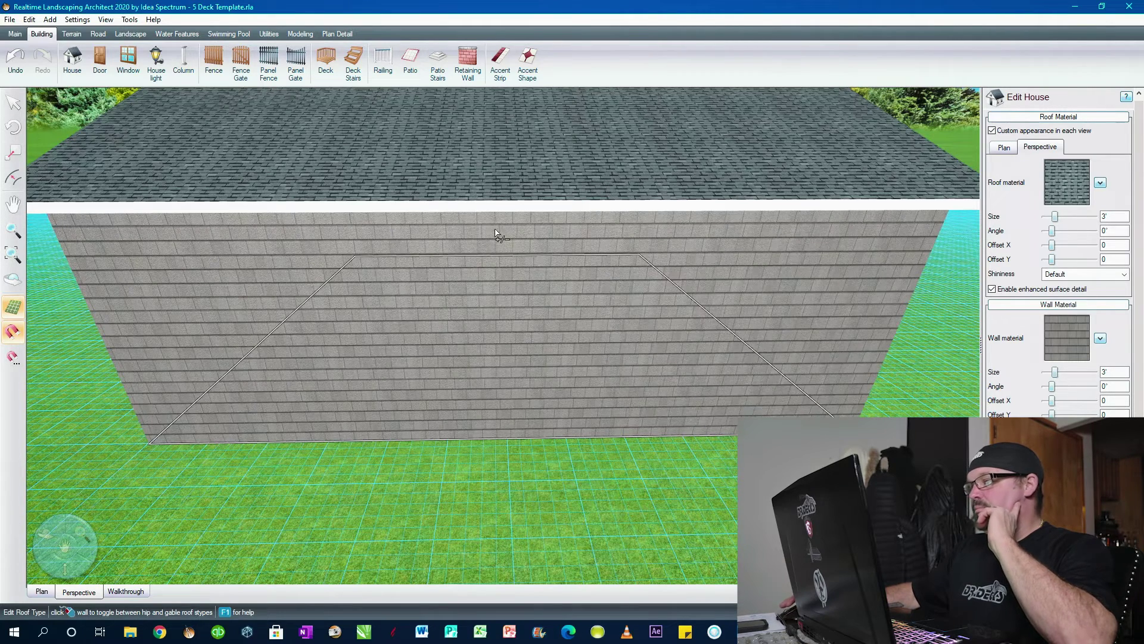
scroll(512, 207, "down", 4)
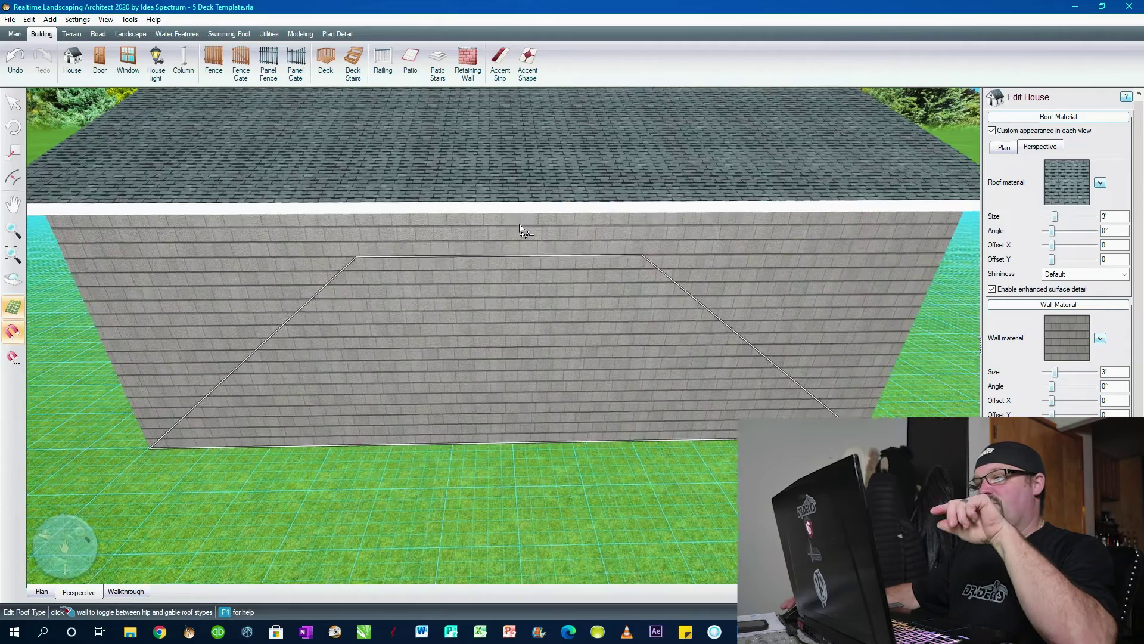
- Place the white two-panel Patio Door41 in the long eave-side wall of the house, nearer its left end
middle_click_drag(28, 540, 239, 530)
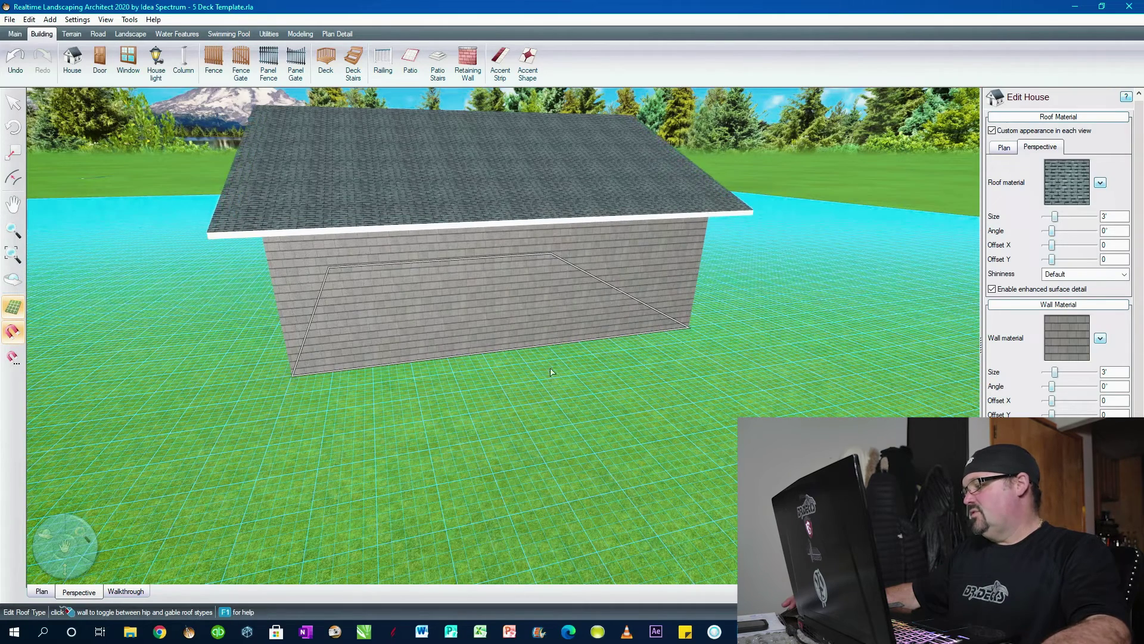
scroll(412, 370, "up", 2)
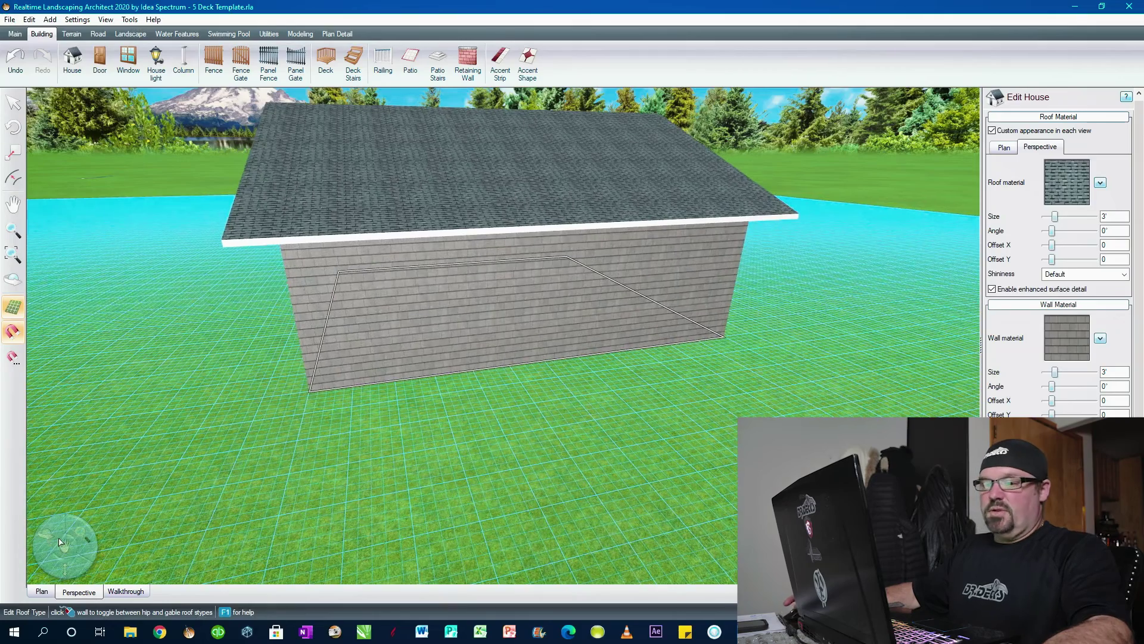
left_click_drag(41, 540, 42, 539)
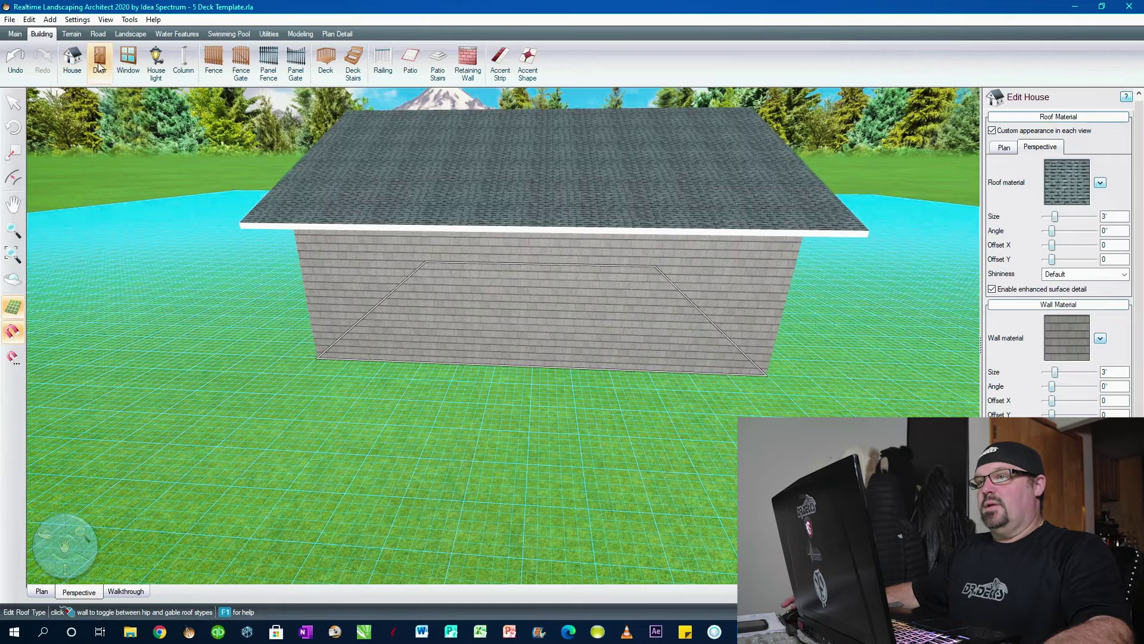
left_click(99, 59)
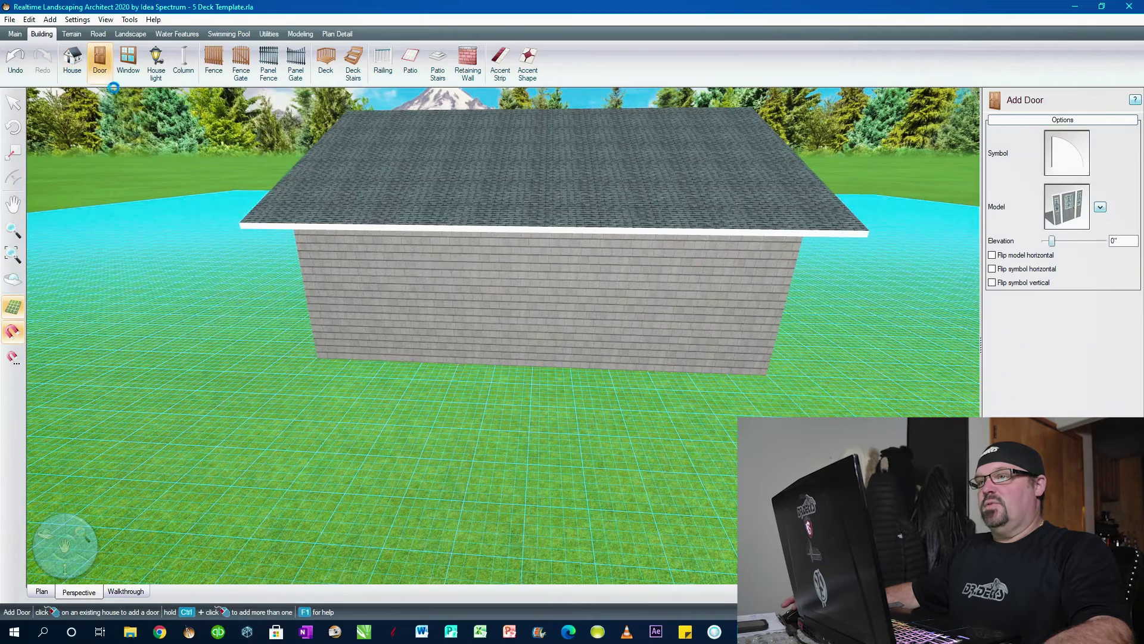
left_click(1065, 214)
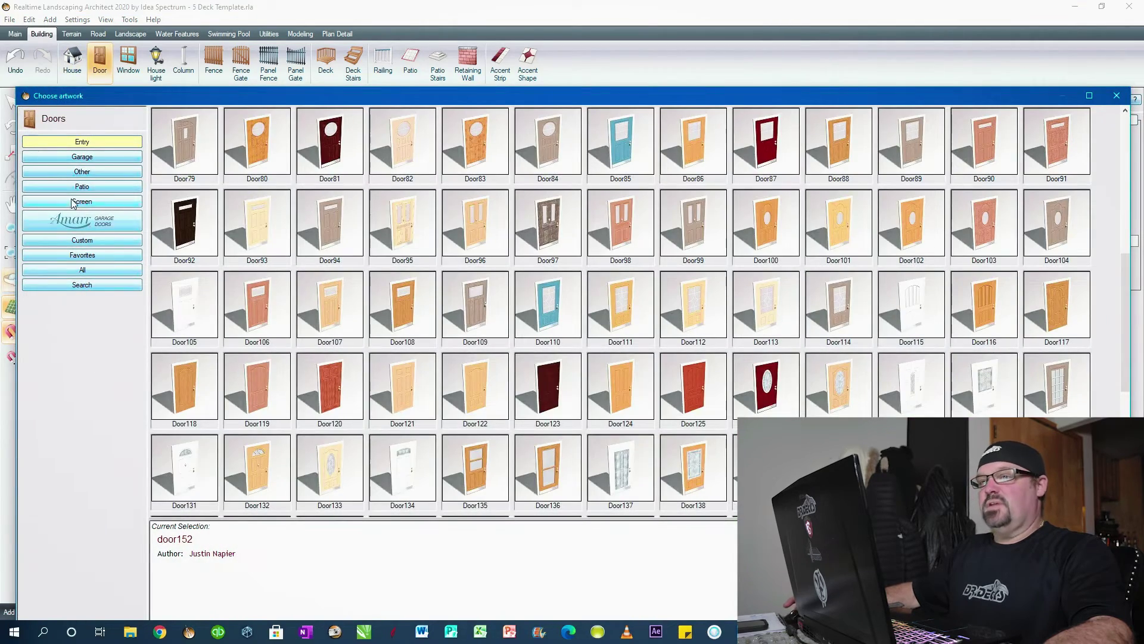
left_click(81, 188)
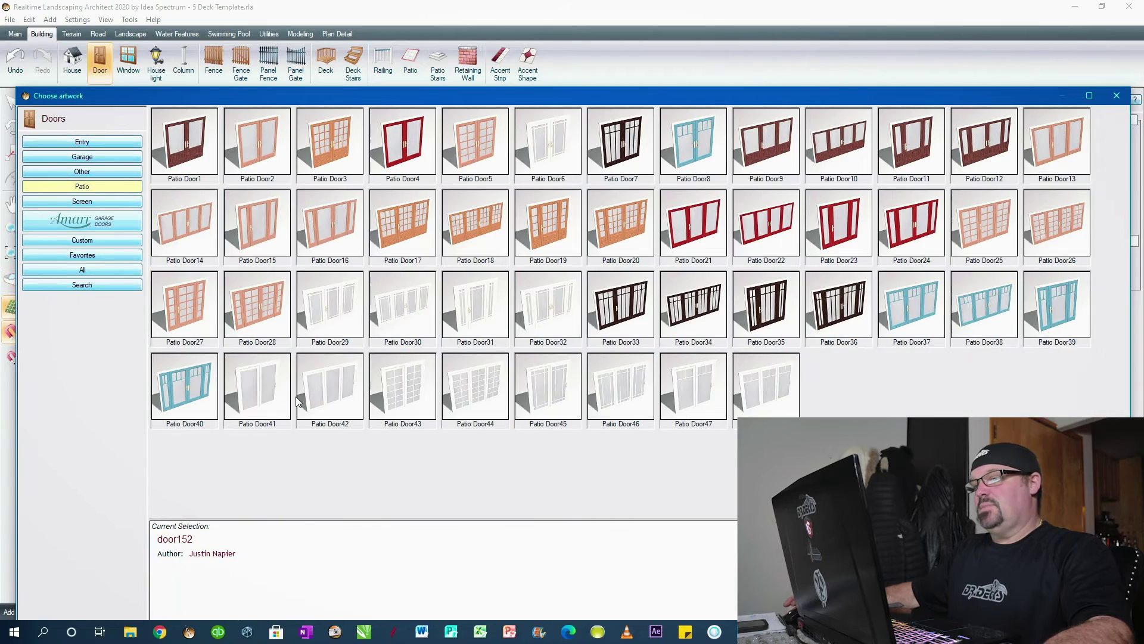
left_click(260, 388)
double_click(260, 387)
left_click(430, 352)
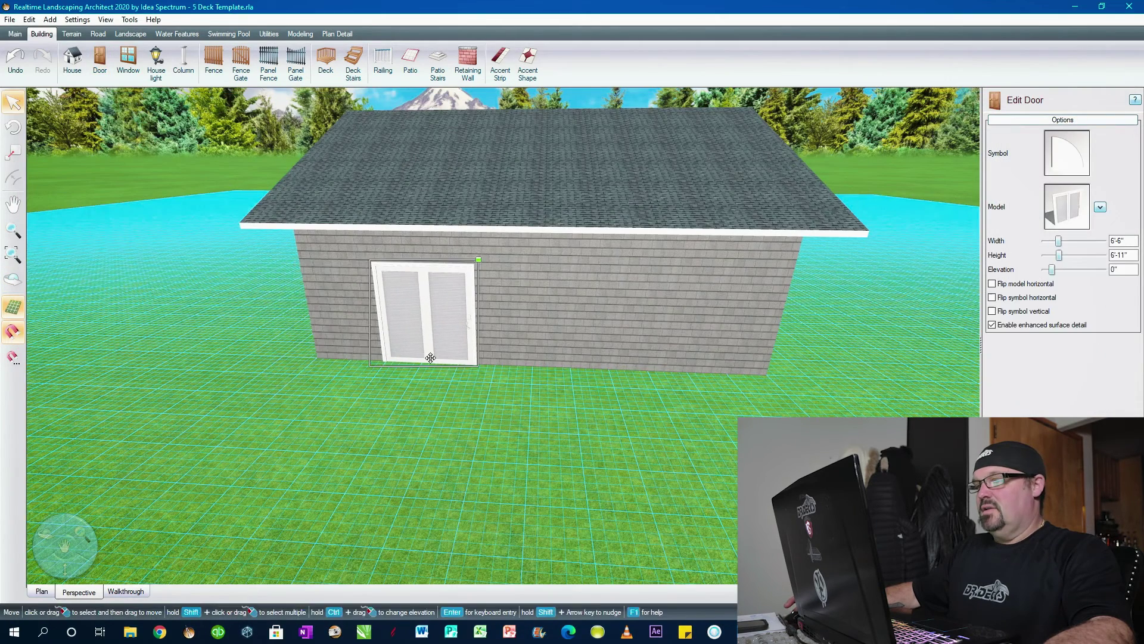
- Try moving the house slightly, and undo the edits back to before the patio door was placed
left_click(559, 337)
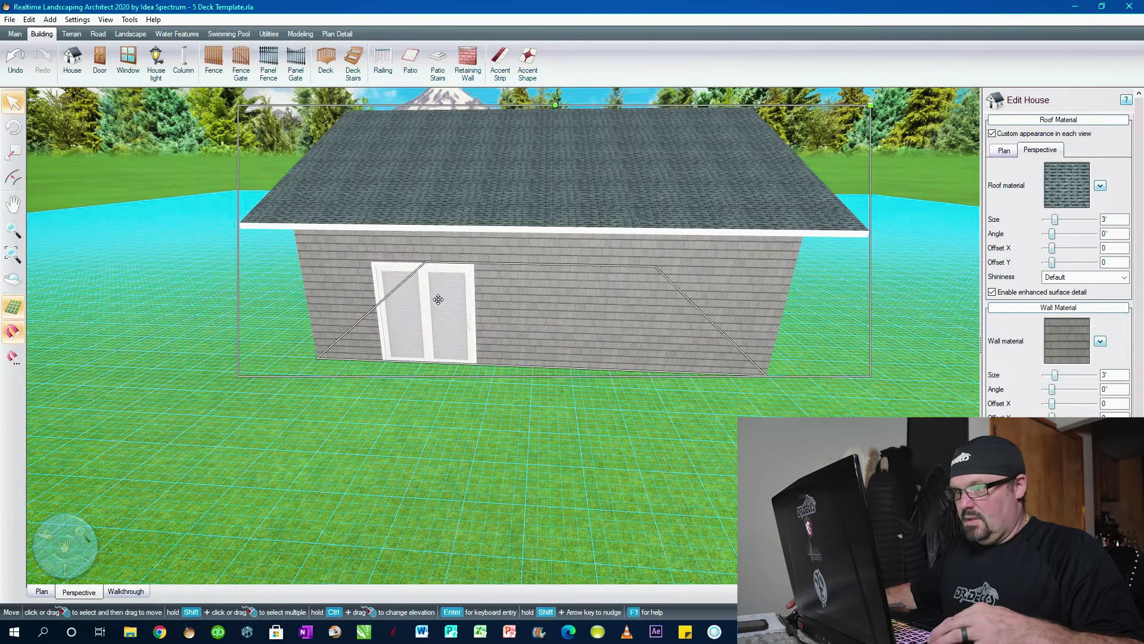
left_click_drag(432, 299, 436, 285)
left_click(16, 66)
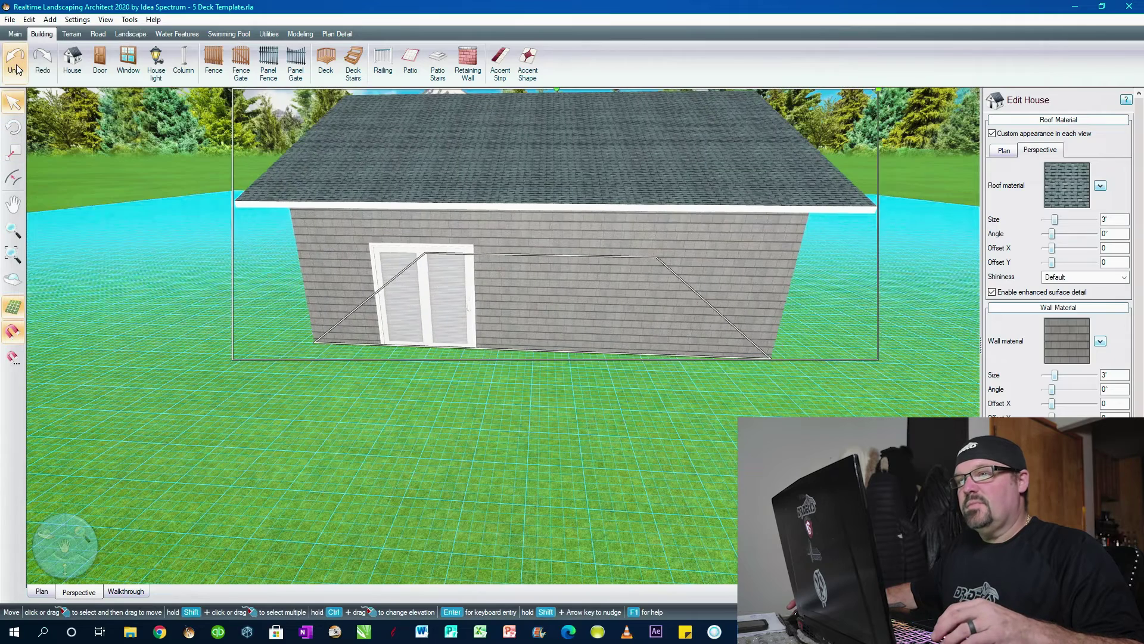
left_click(16, 67)
left_click(17, 66)
left_click(16, 67)
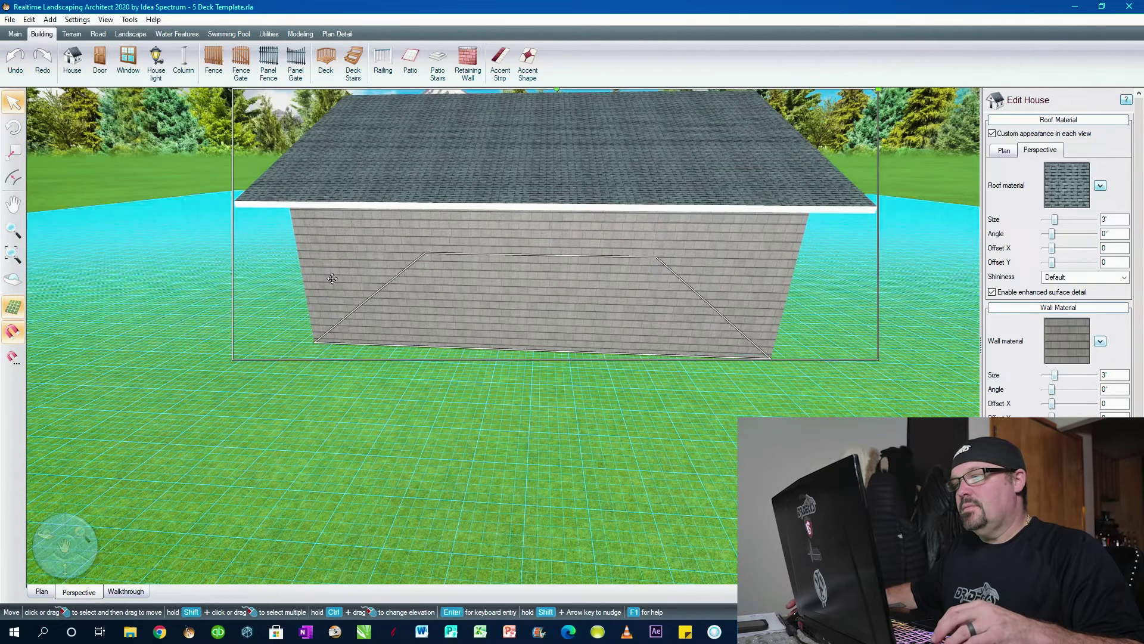
- Restore the undone patio door and raise its elevation to 1'-7"
left_click(43, 60)
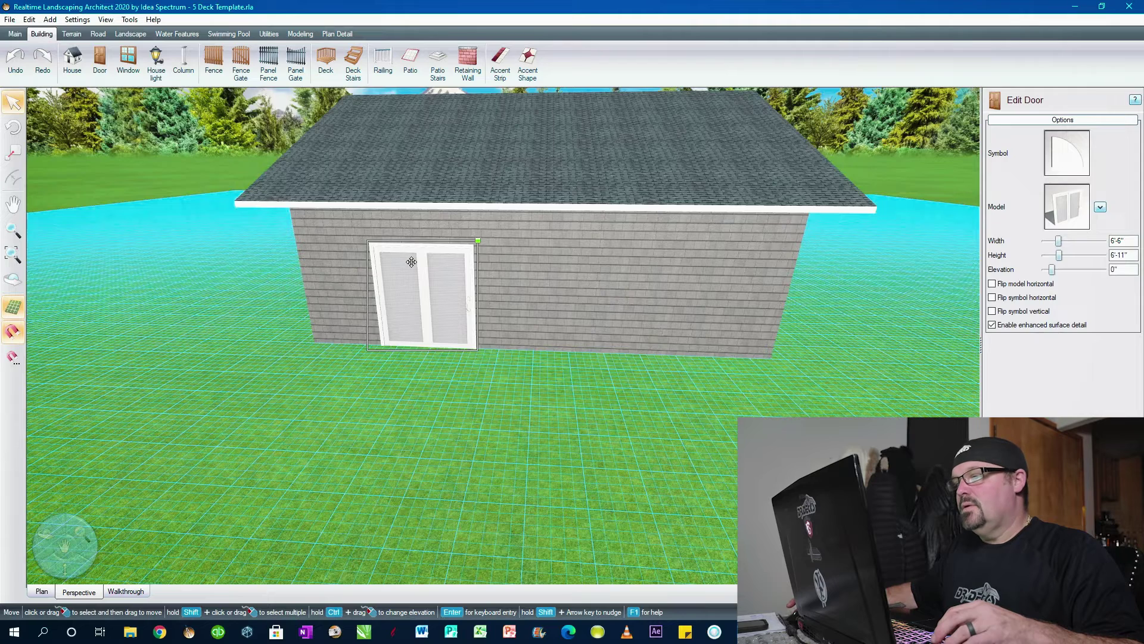
key("ctrl+y")
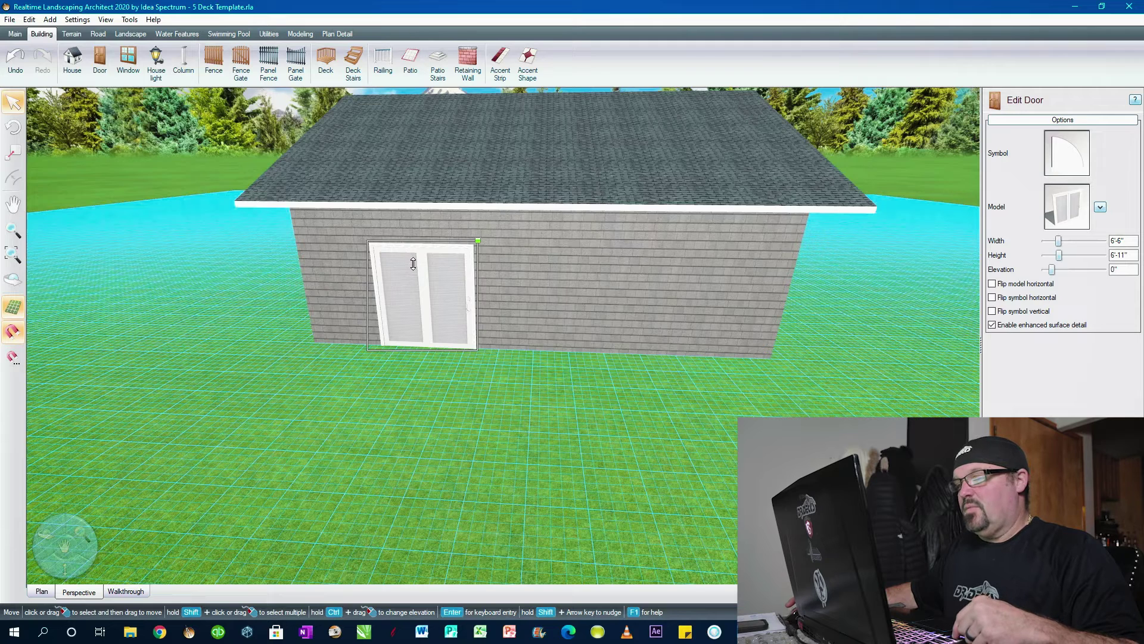
left_click_drag(413, 264, 427, 238, "ctrl")
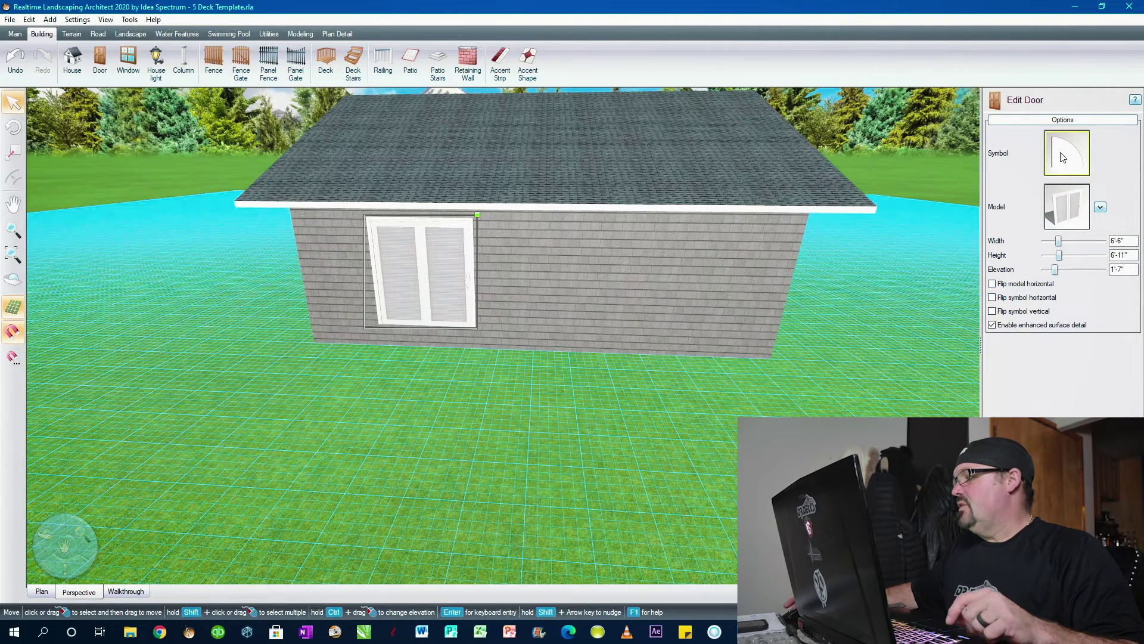
- In the Plan view, replace the patio door's swing symbol with the Garage Door1 symbol and set the door's width to 6'
left_click(41, 591)
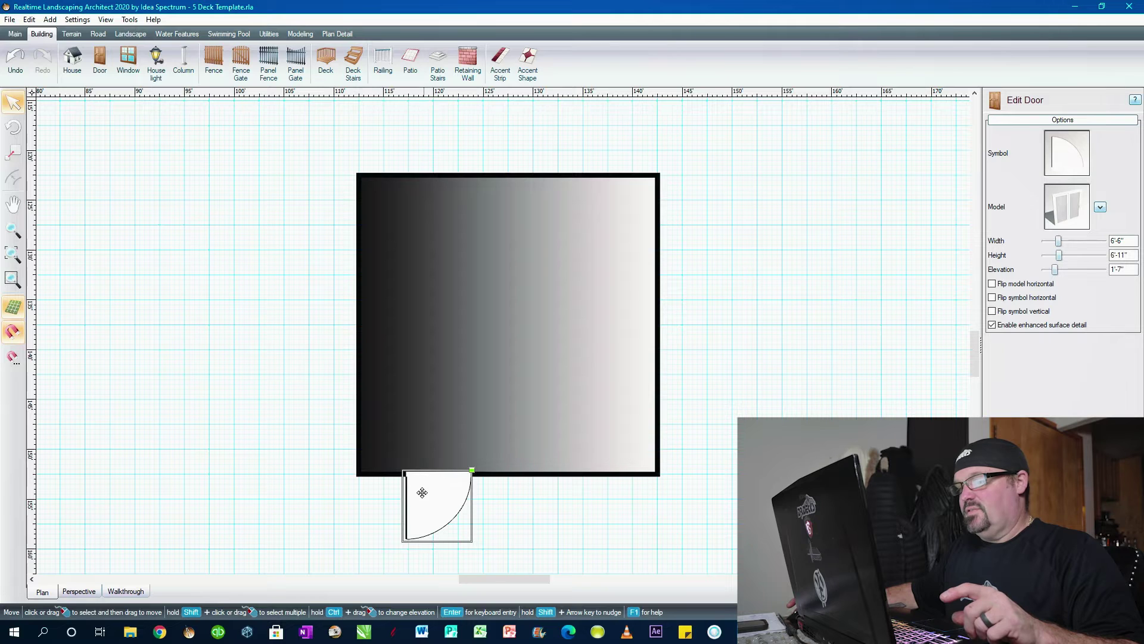
left_click(1067, 174)
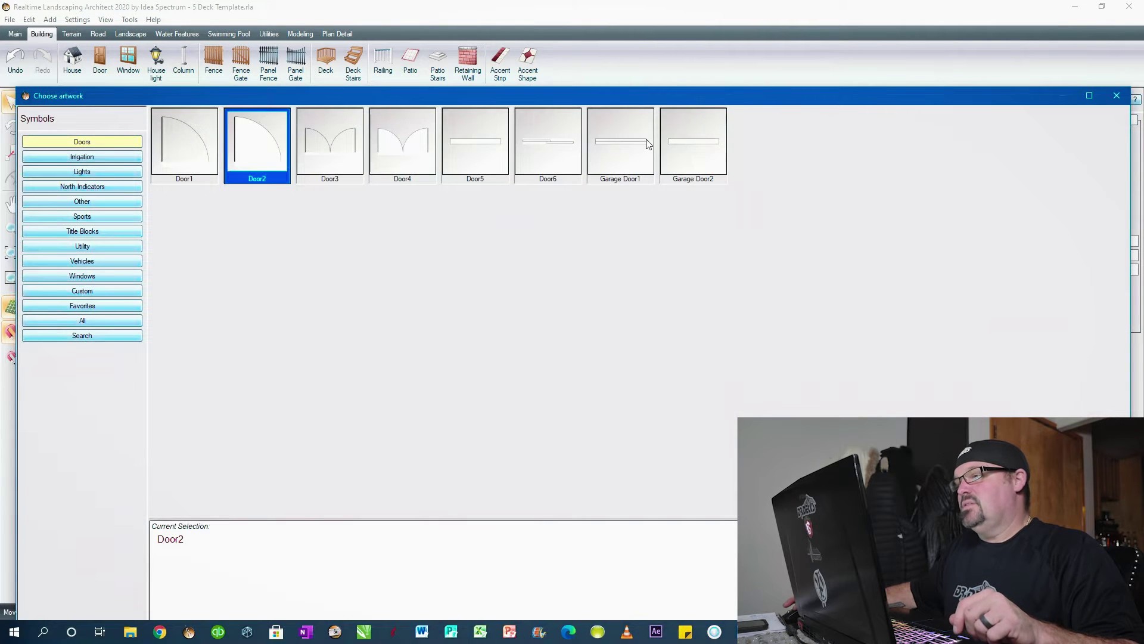
double_click(648, 144)
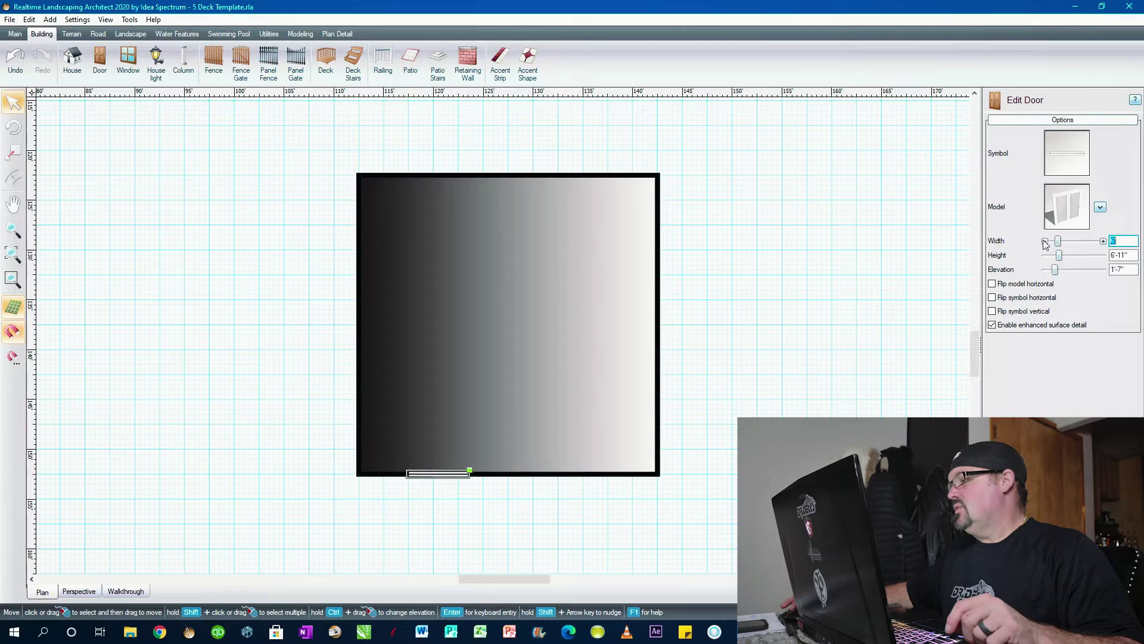
- In the Perspective view, choose the Window39 sliding window artwork and place it on the wall beside the patio door
left_click(77, 593)
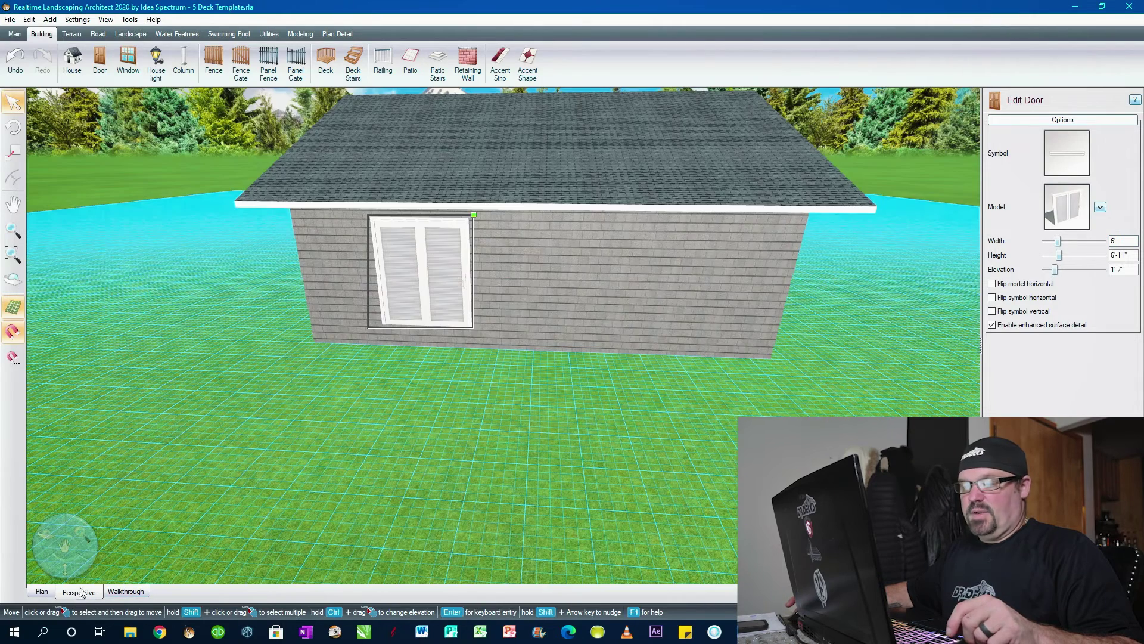
scroll(450, 298, "up", 2)
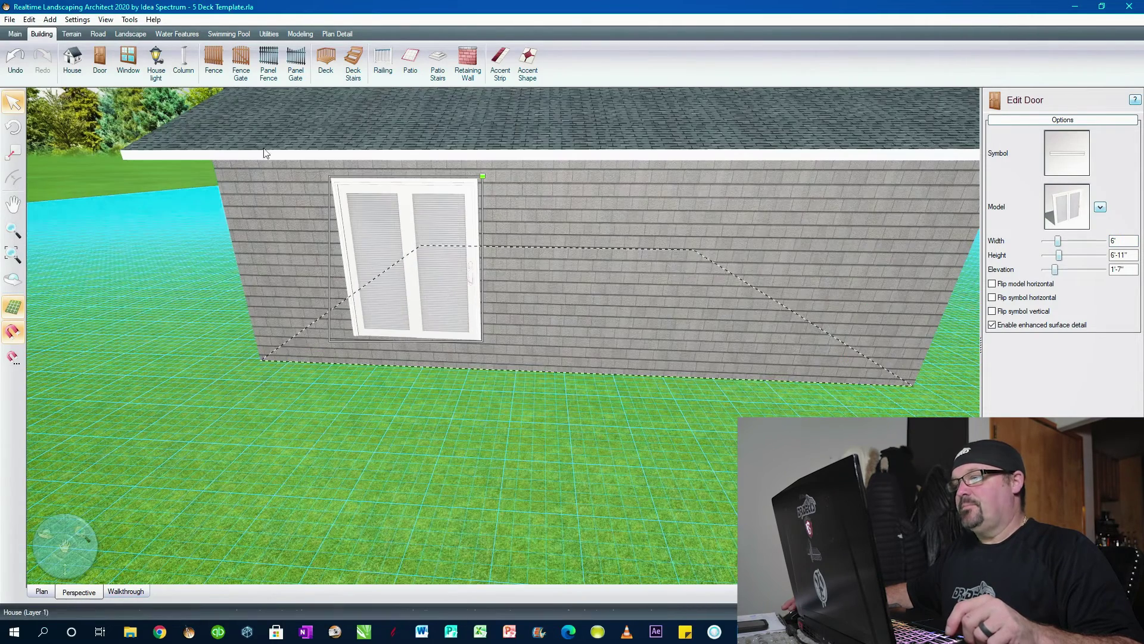
left_click(128, 62)
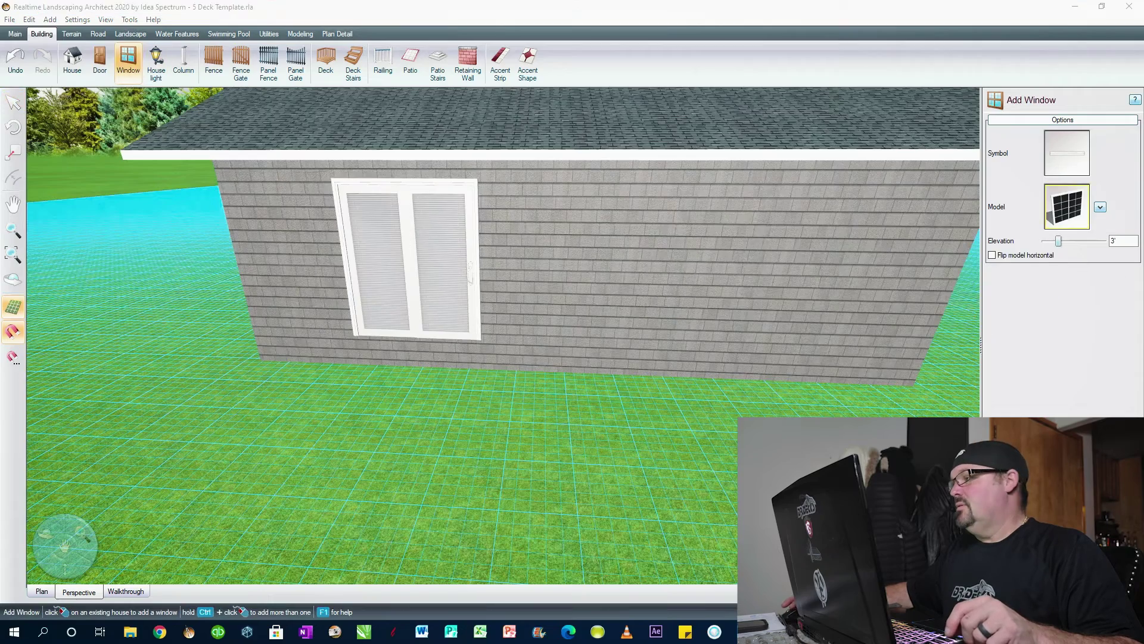
left_click(1067, 206)
scroll(541, 405, "up", 10)
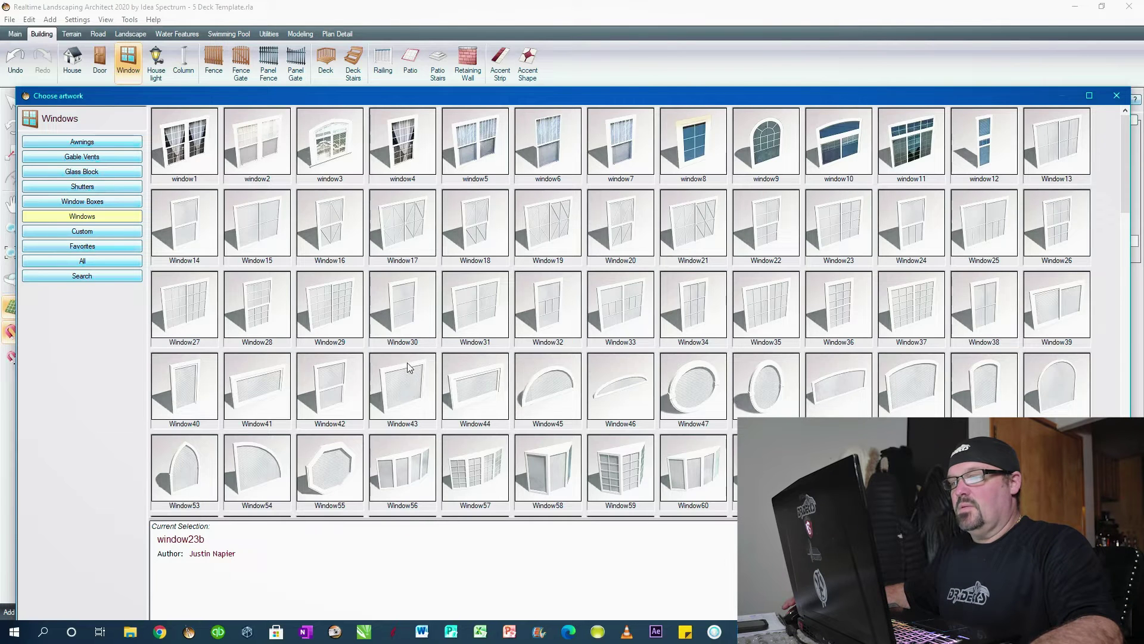
scroll(767, 391, "down", 3)
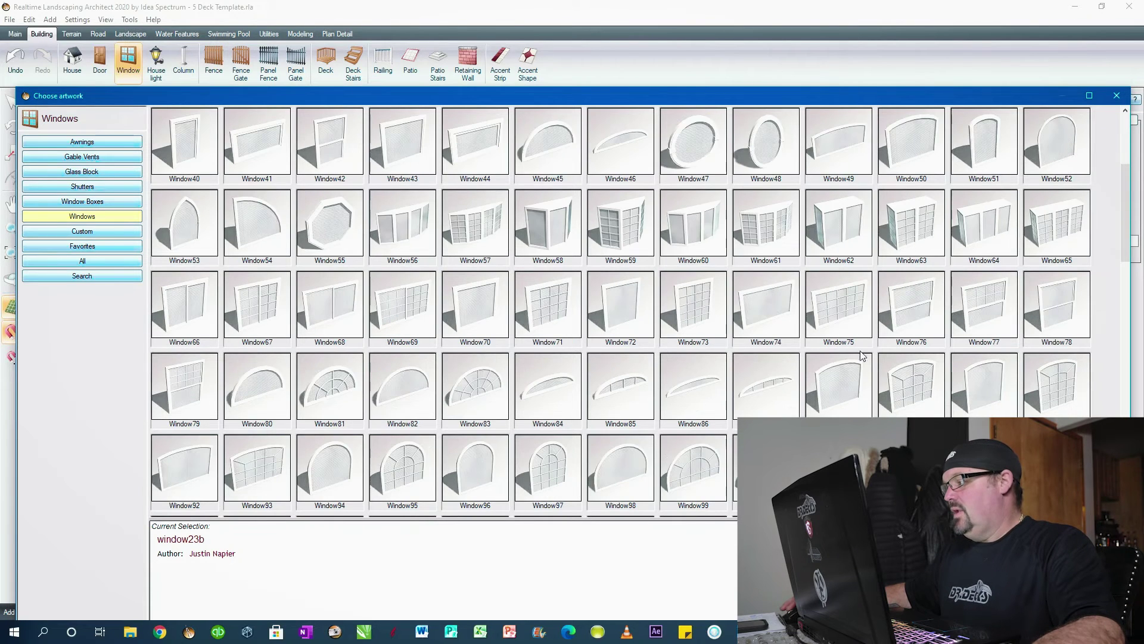
scroll(860, 400, "up", 3)
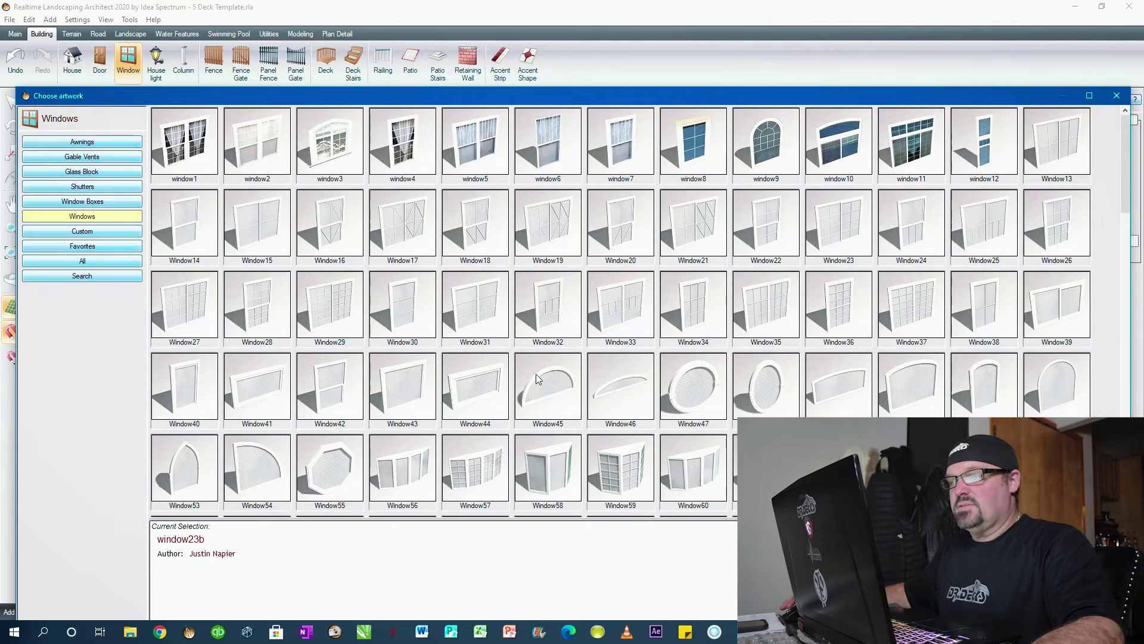
scroll(600, 277, "down", 3)
scroll(605, 274, "up", 3)
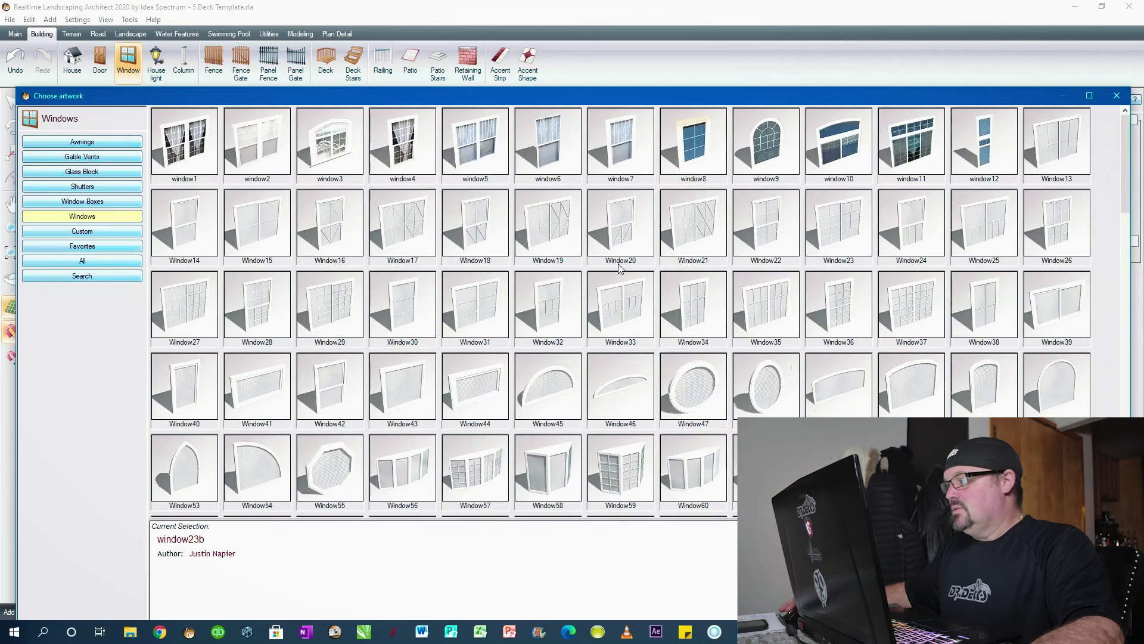
left_click(1052, 305)
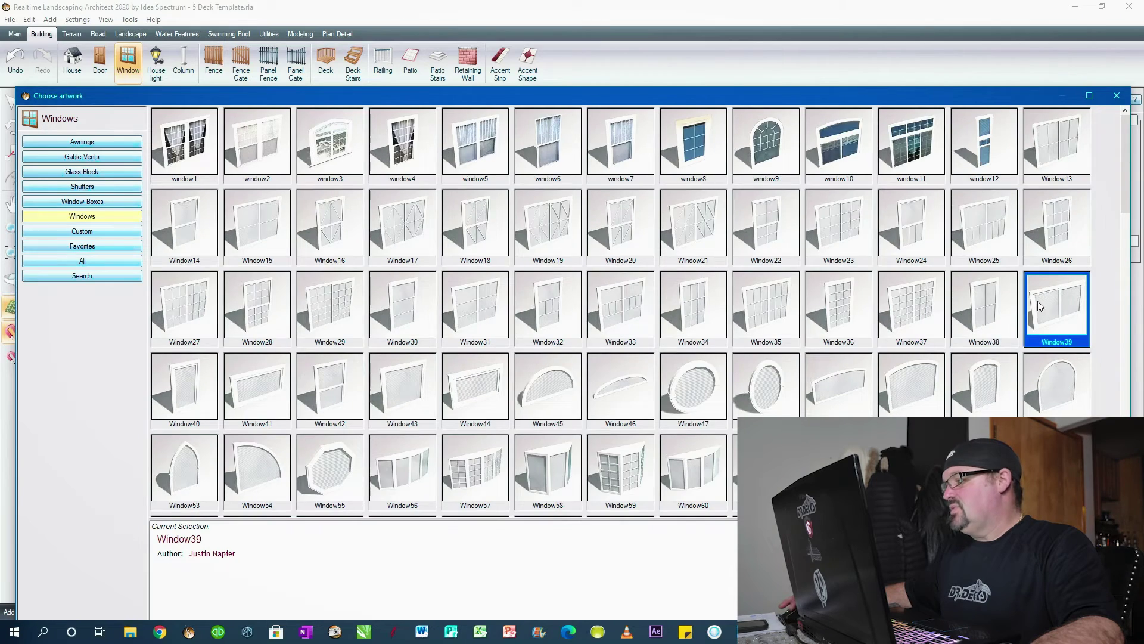
double_click(1038, 306)
left_click(711, 285)
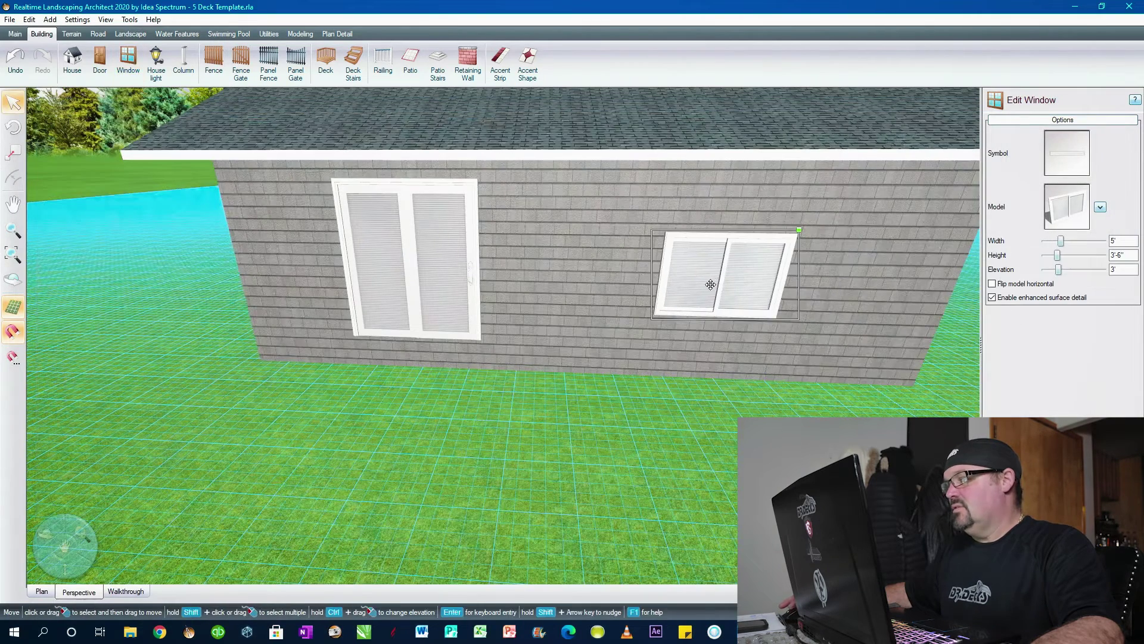
- Move the window closer to the patio door and raise its elevation to 4'-11"
left_click_drag(711, 284, 618, 283)
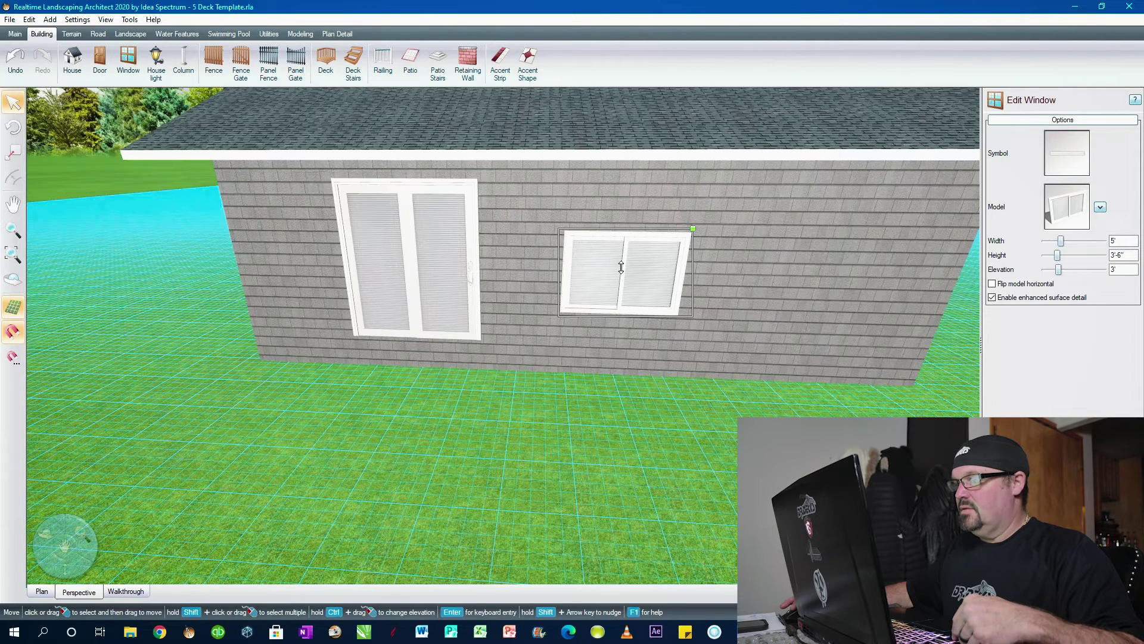
left_click_drag(622, 269, 620, 220, "ctrl")
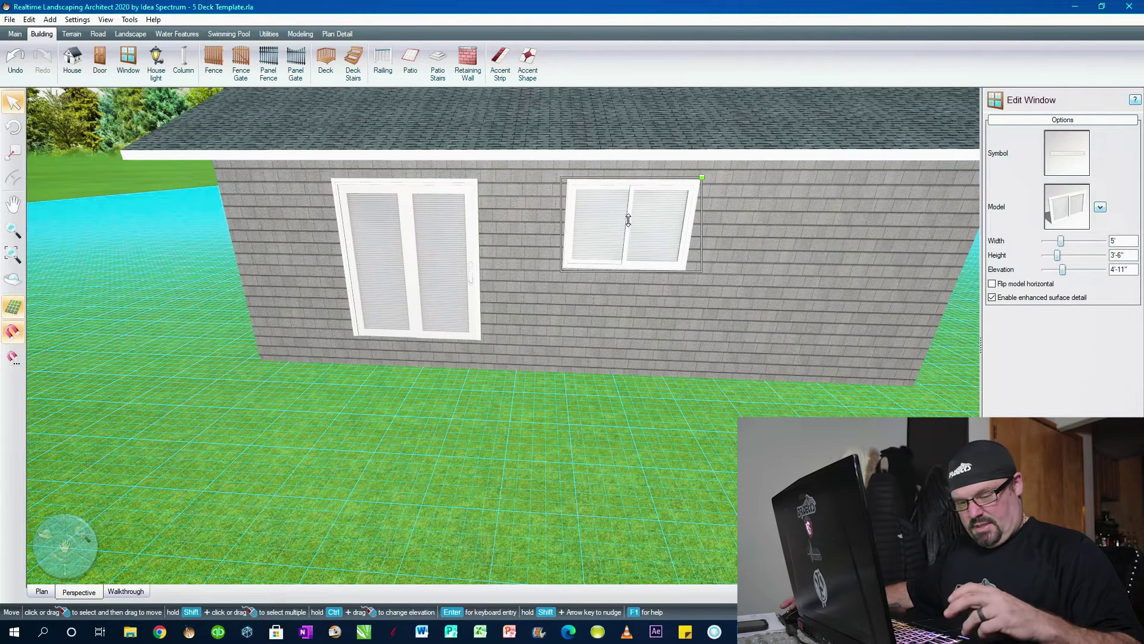
left_click_drag(627, 207, 641, 220)
- Copy the window and place the duplicate farther along the same wall, away from the patio door
key("ctrl+c")
key("ctrl+v")
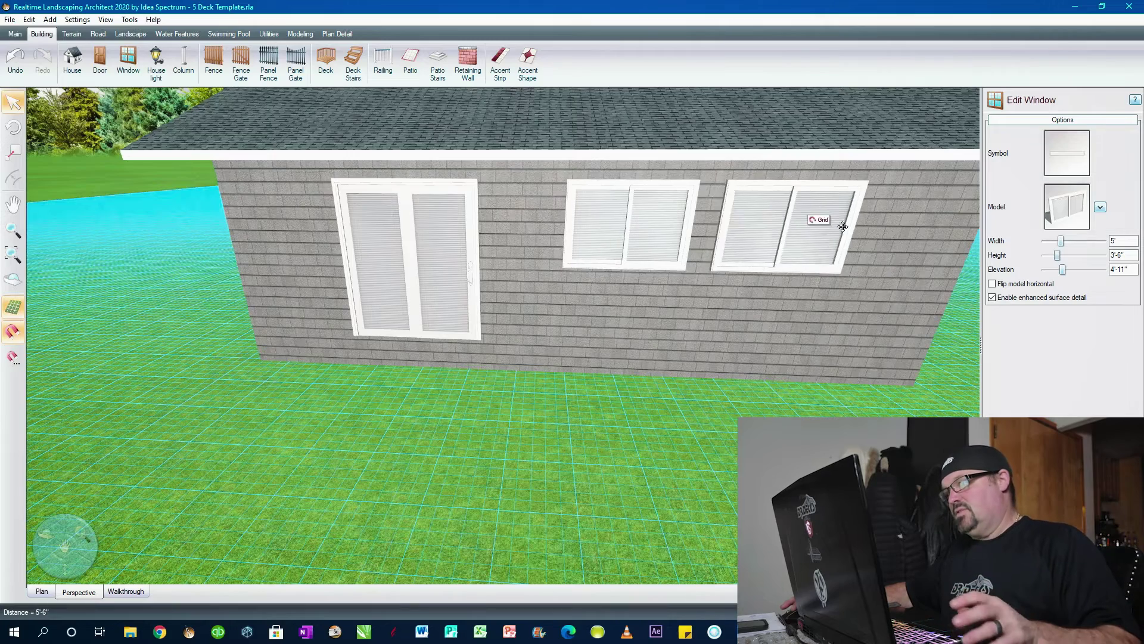
left_click(881, 217)
scroll(548, 343, "down", 5)
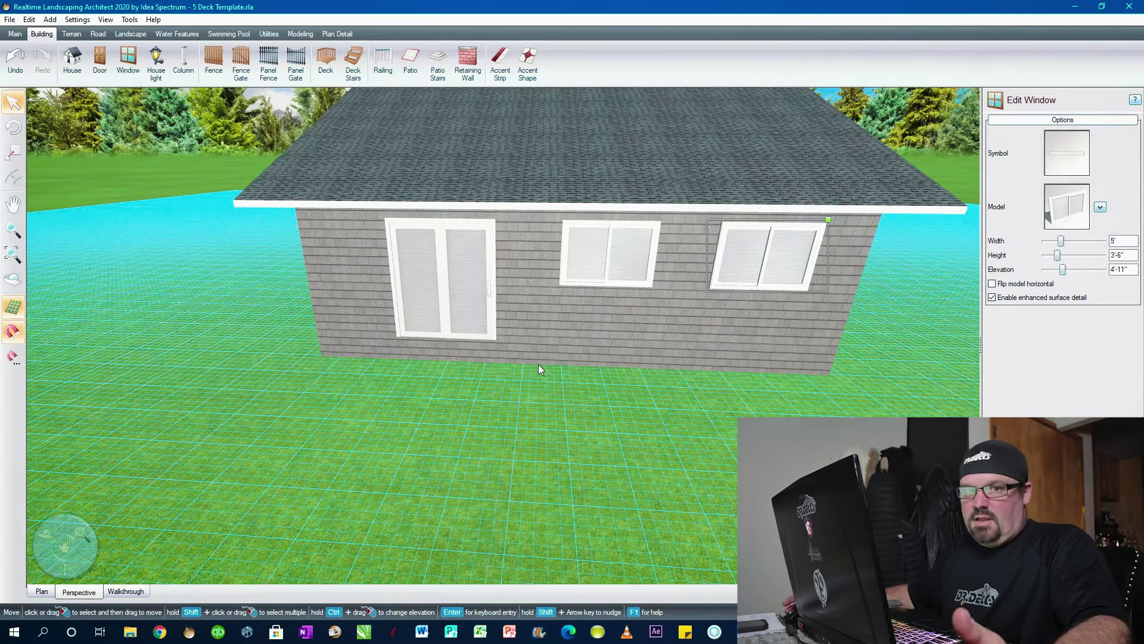
- In the Plan view, add a linear dimension from the house's corner to the near edge of the patio door
left_click(42, 592)
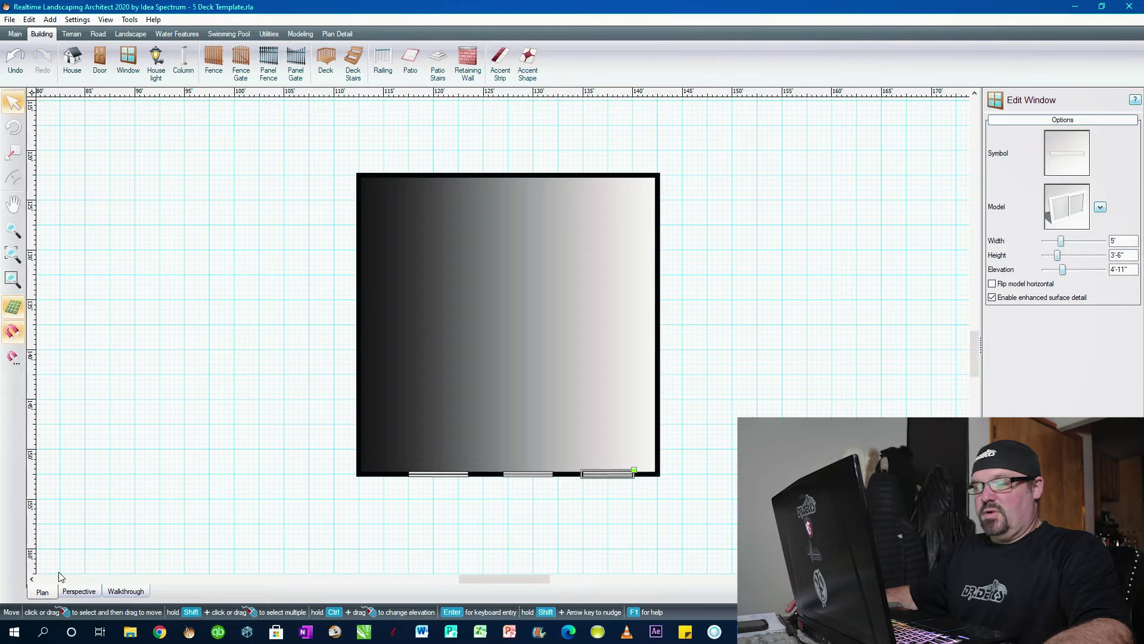
scroll(460, 503, "up", 4)
scroll(353, 400, "up", 1)
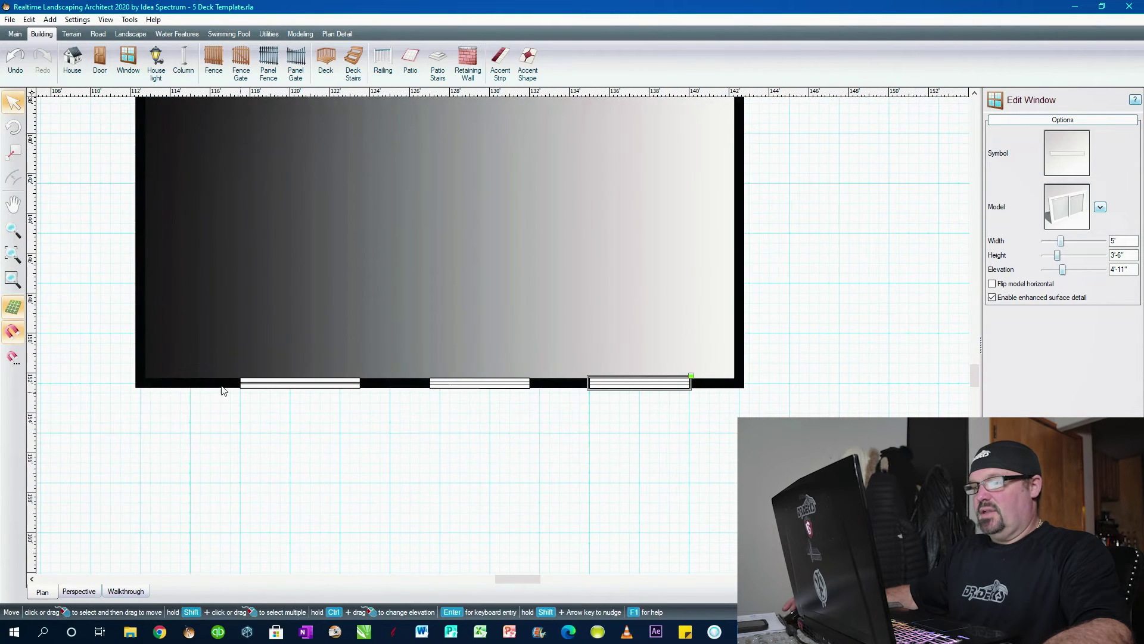
left_click(336, 34)
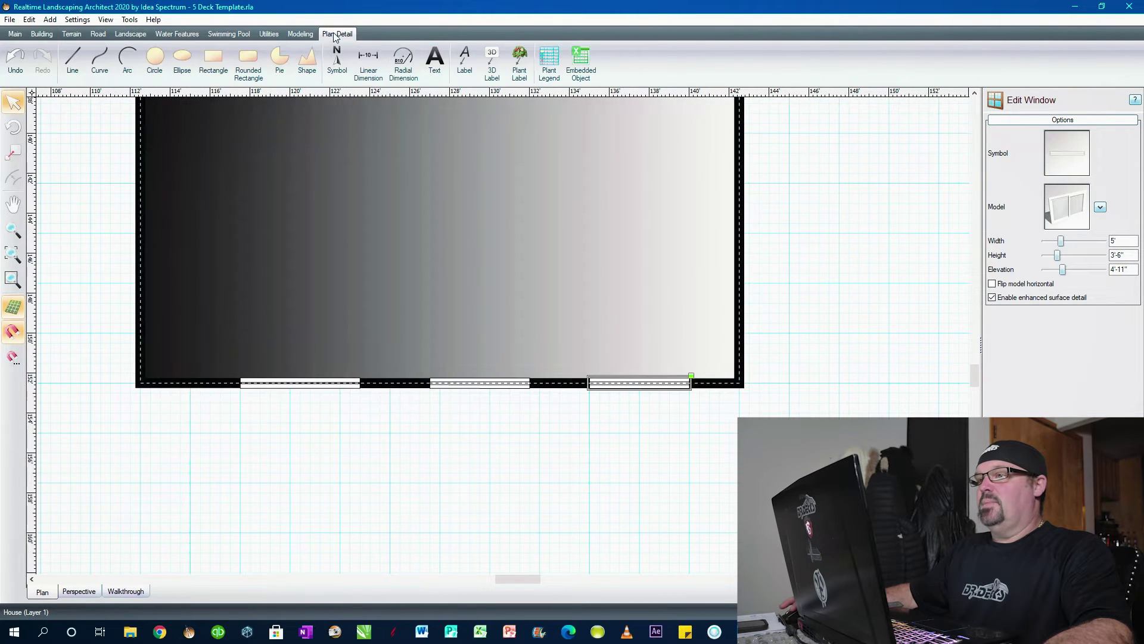
left_click(375, 64)
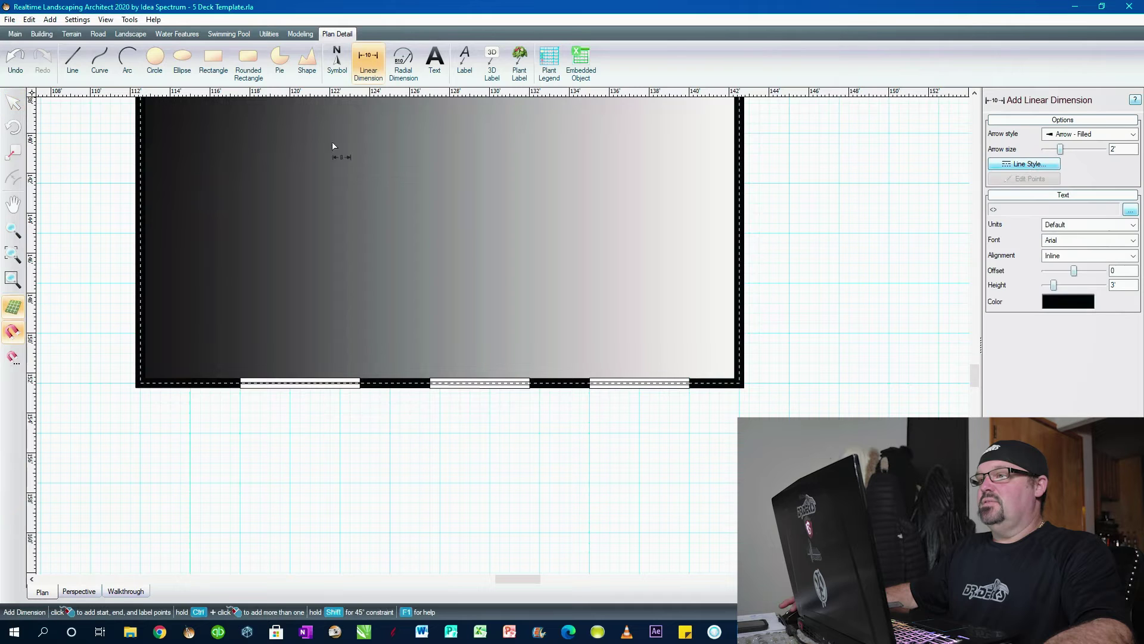
left_click(141, 382)
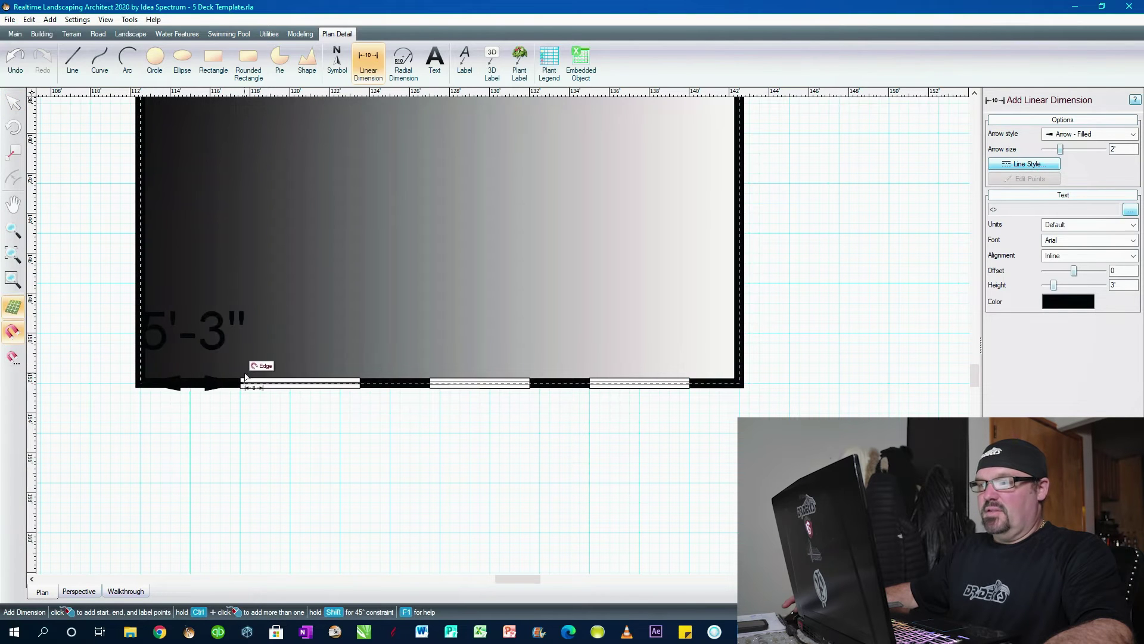
scroll(246, 382, "up", 3)
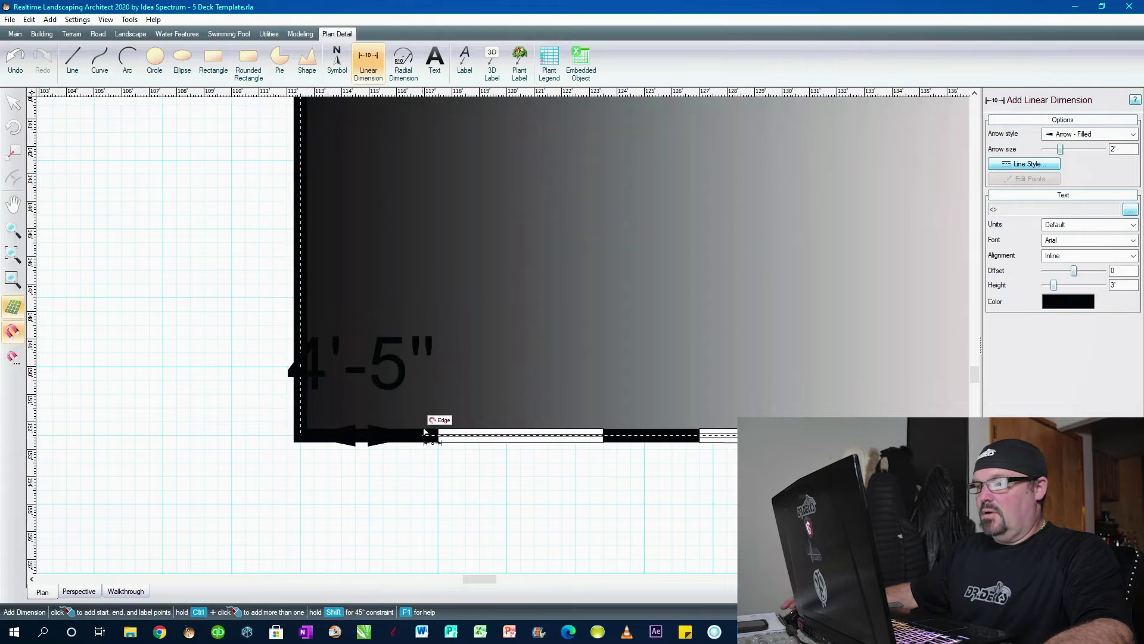
left_click(440, 435)
left_click(444, 497)
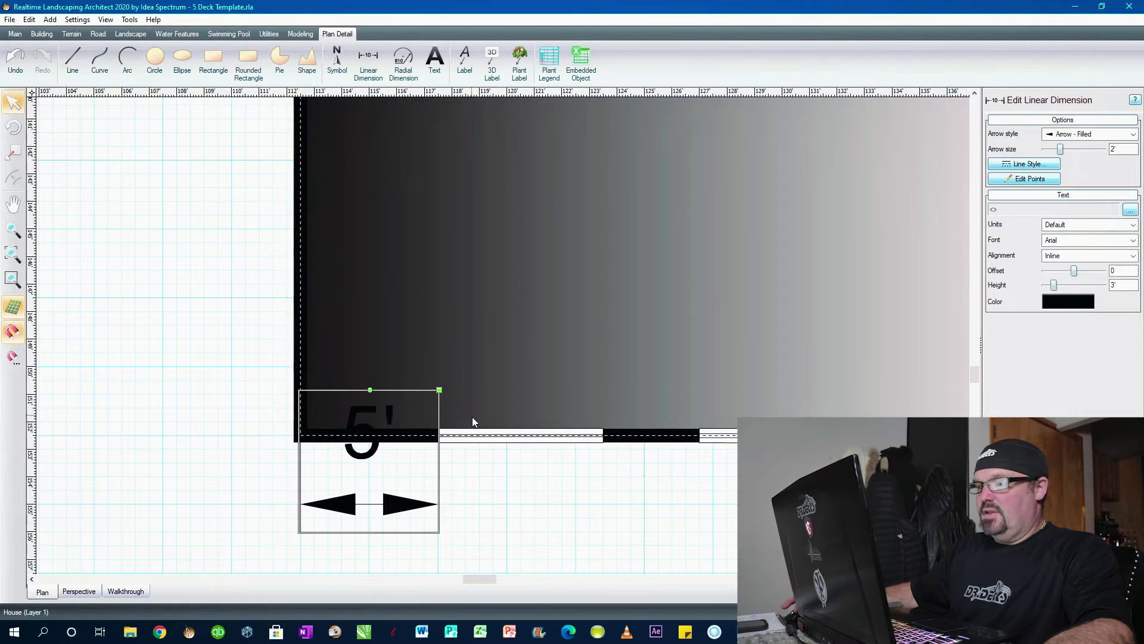
- Delete the linear dimension between the house corner and the patio door
middle_click_drag(456, 455, 286, 381)
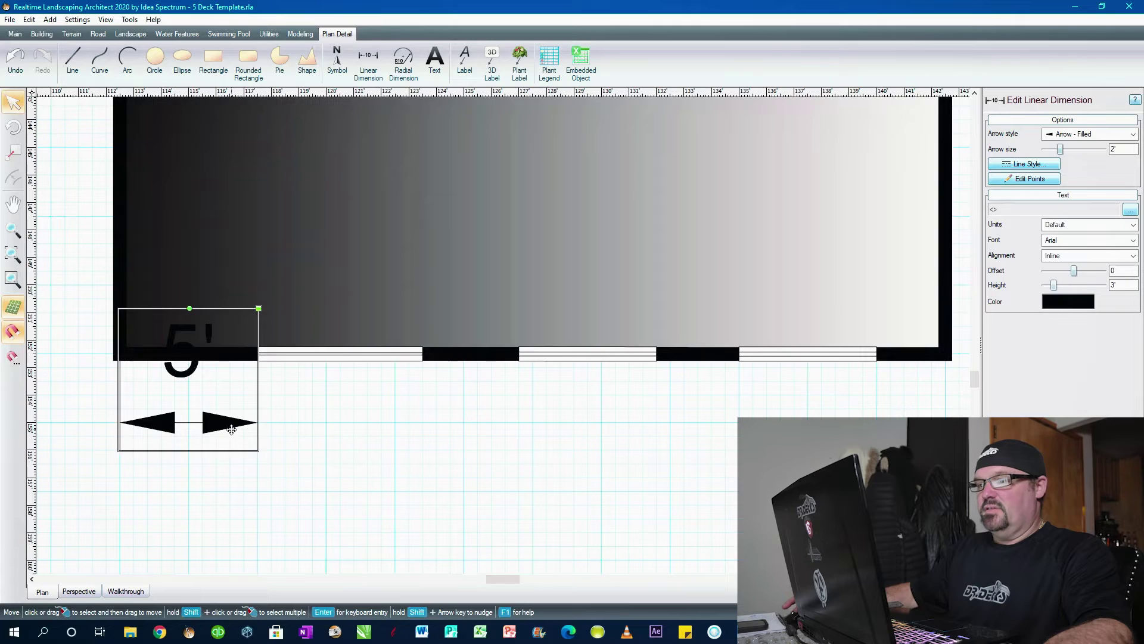
key("Delete")
scroll(235, 390, "down", 2)
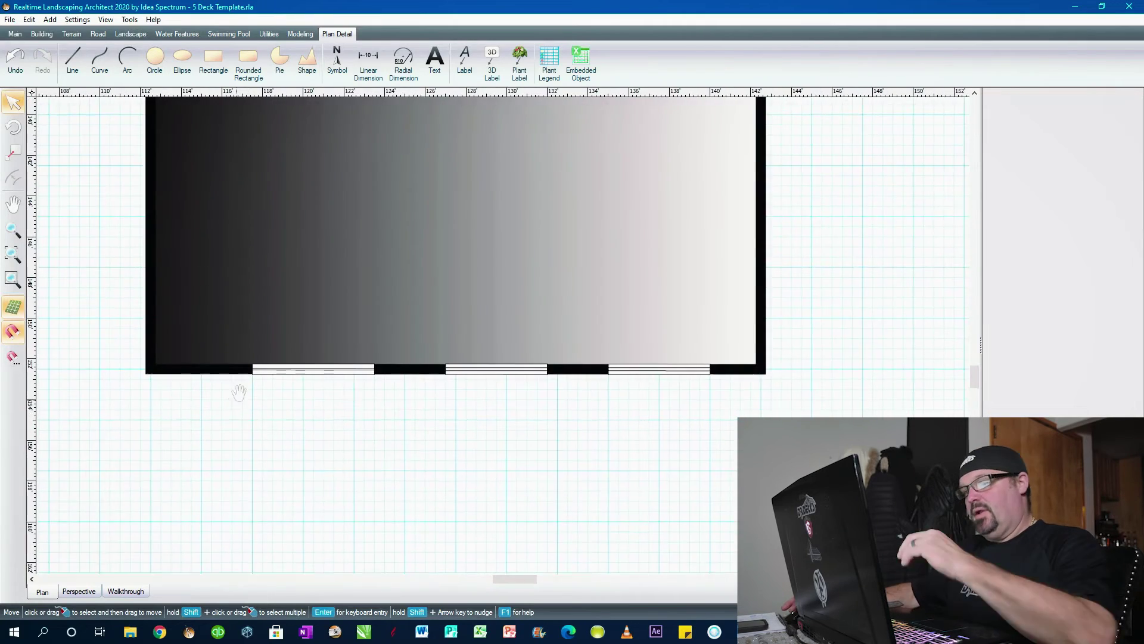
- Start a new deck and choose the custom Gray Deck Black Pic... style for it
scroll(237, 317, "down", 1)
double_click(222, 206)
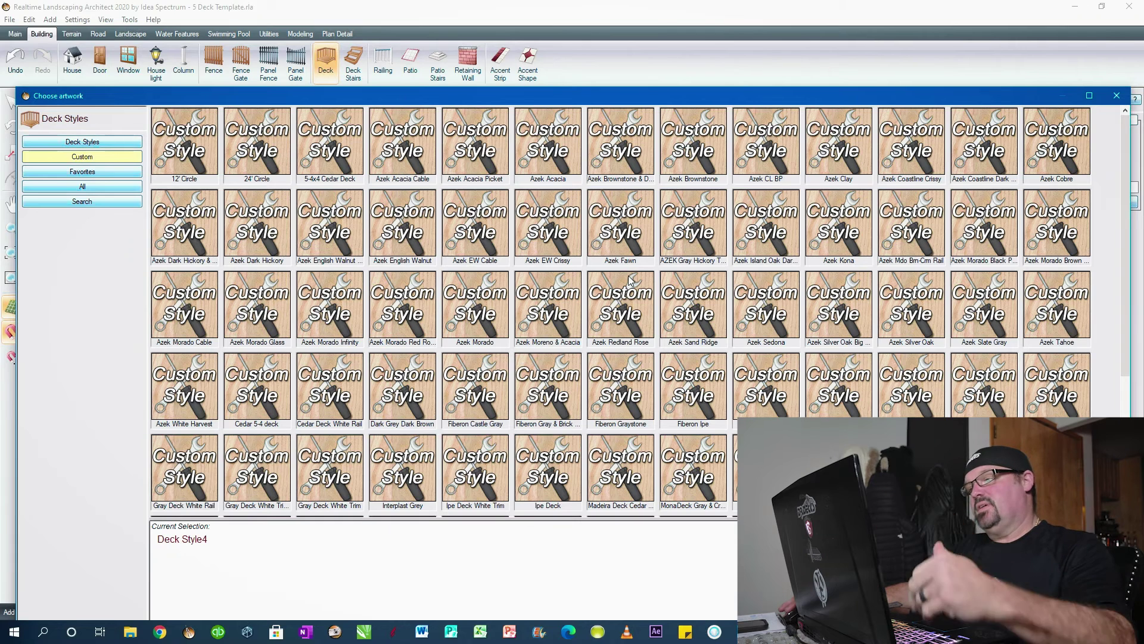
scroll(631, 280, "down", 3)
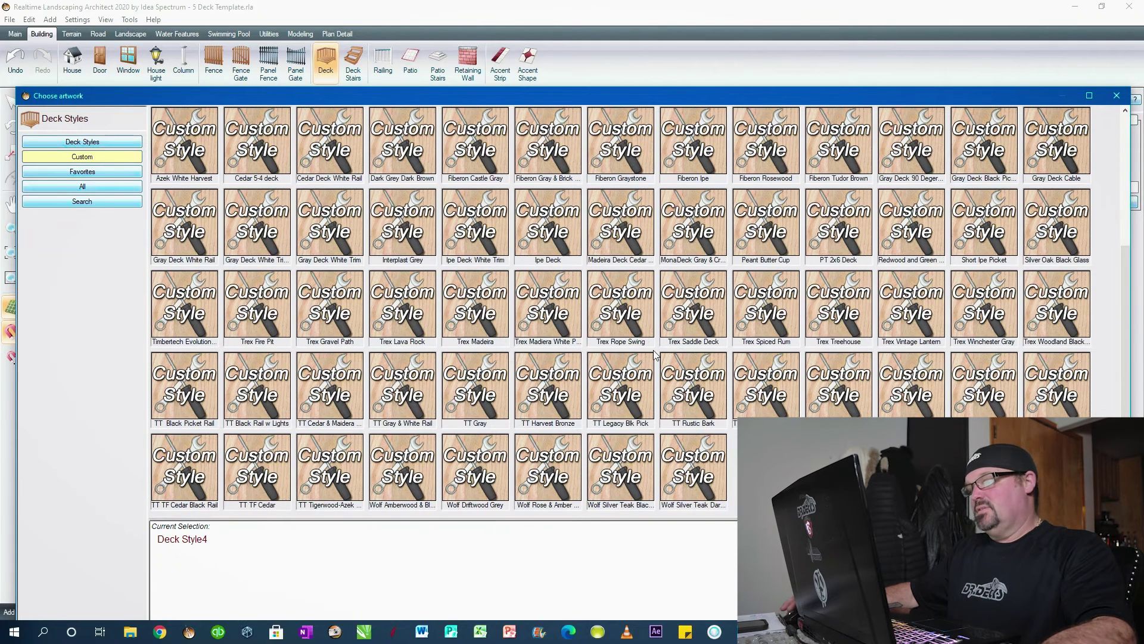
scroll(654, 355, "up", 3)
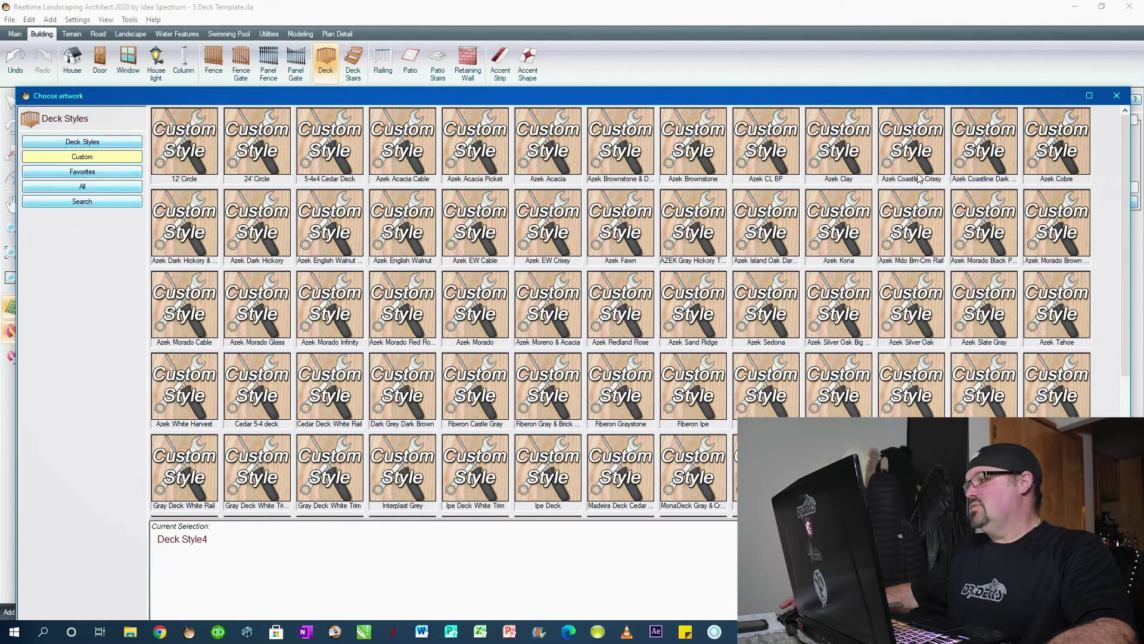
scroll(910, 237, "down", 3)
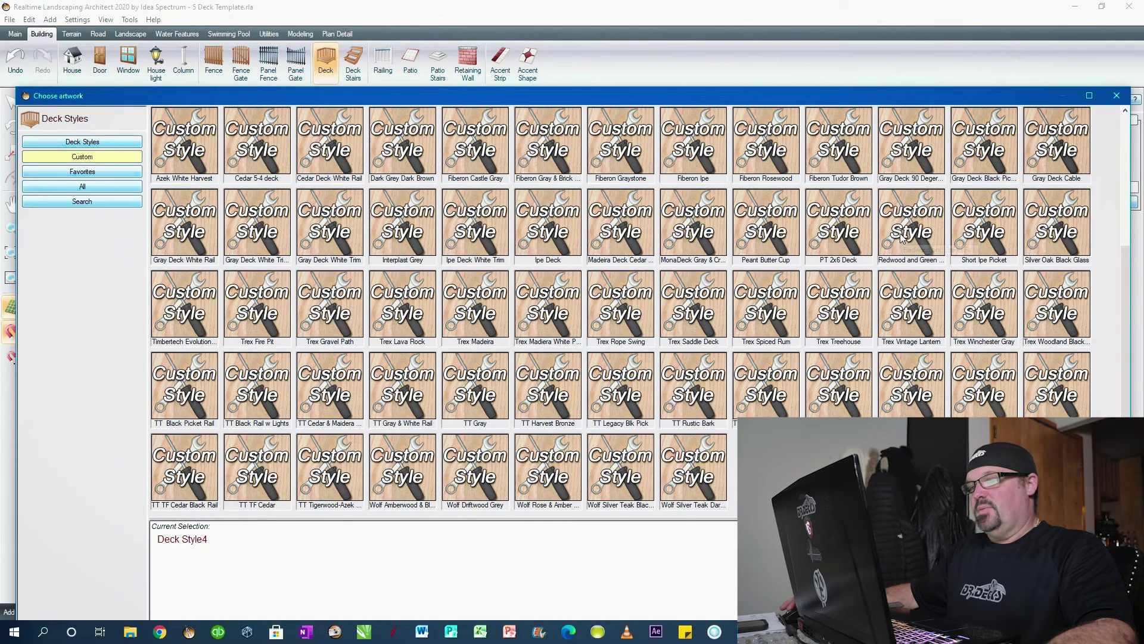
double_click(977, 159)
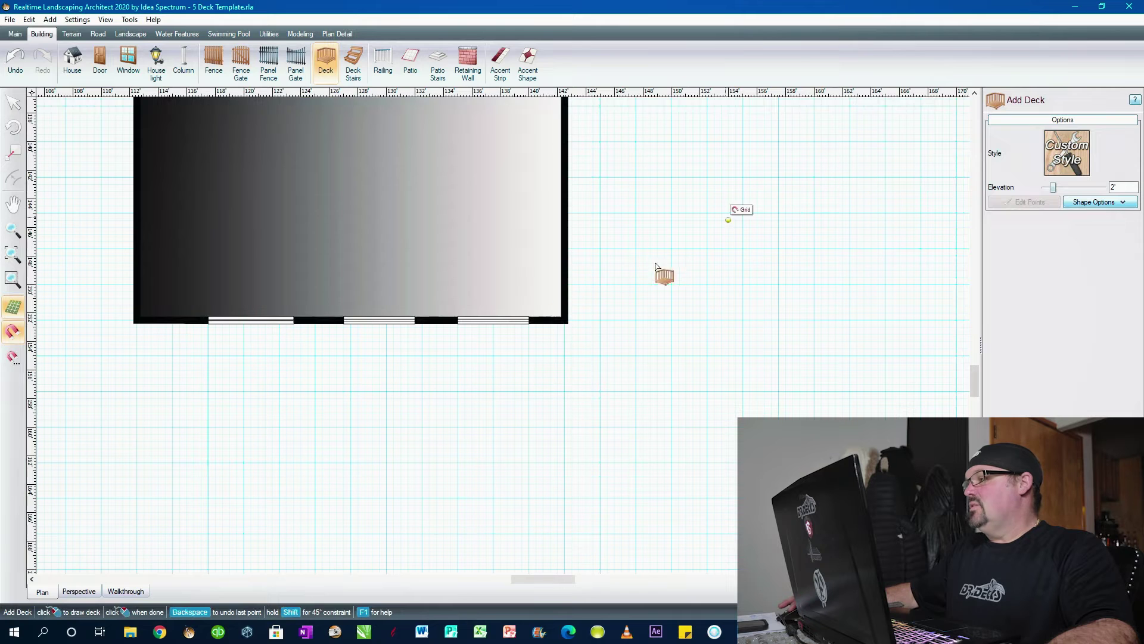
- Draw a rectangular deck 30' wide and 16' deep along the house wall that holds the patio door and windows
left_click(137, 319)
left_click(564, 320)
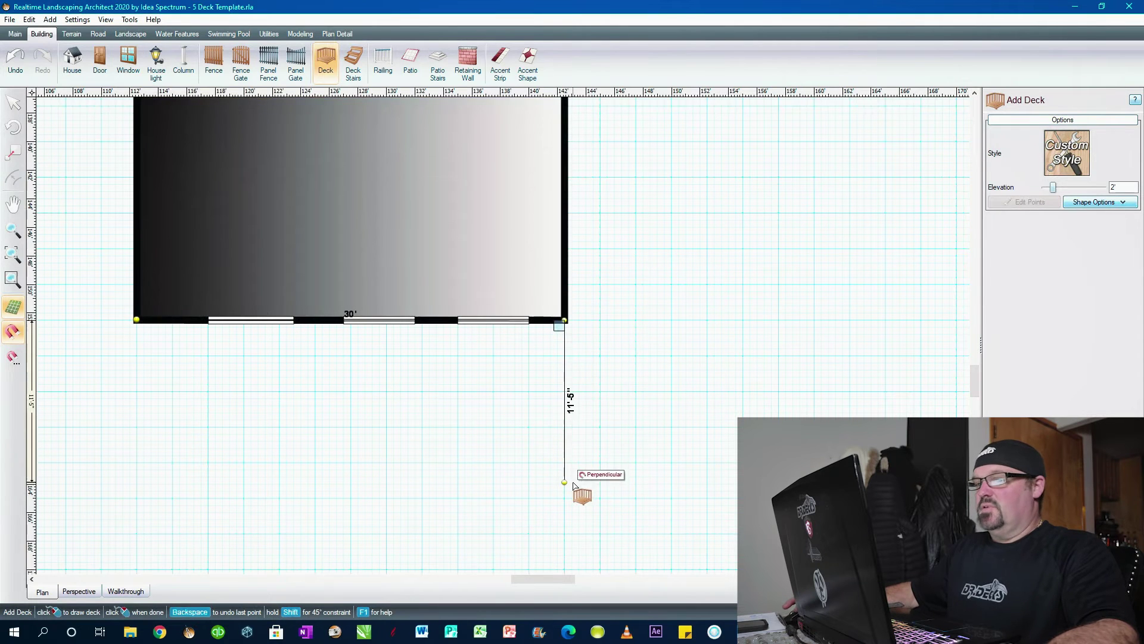
middle_click_drag(564, 524, 665, 428)
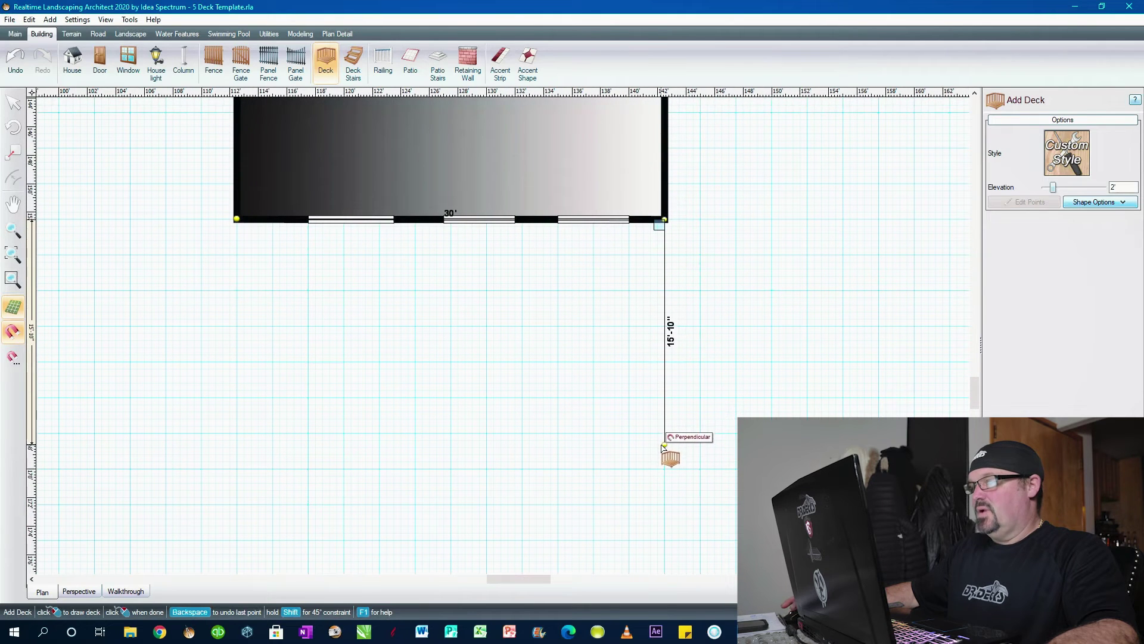
left_click(665, 448)
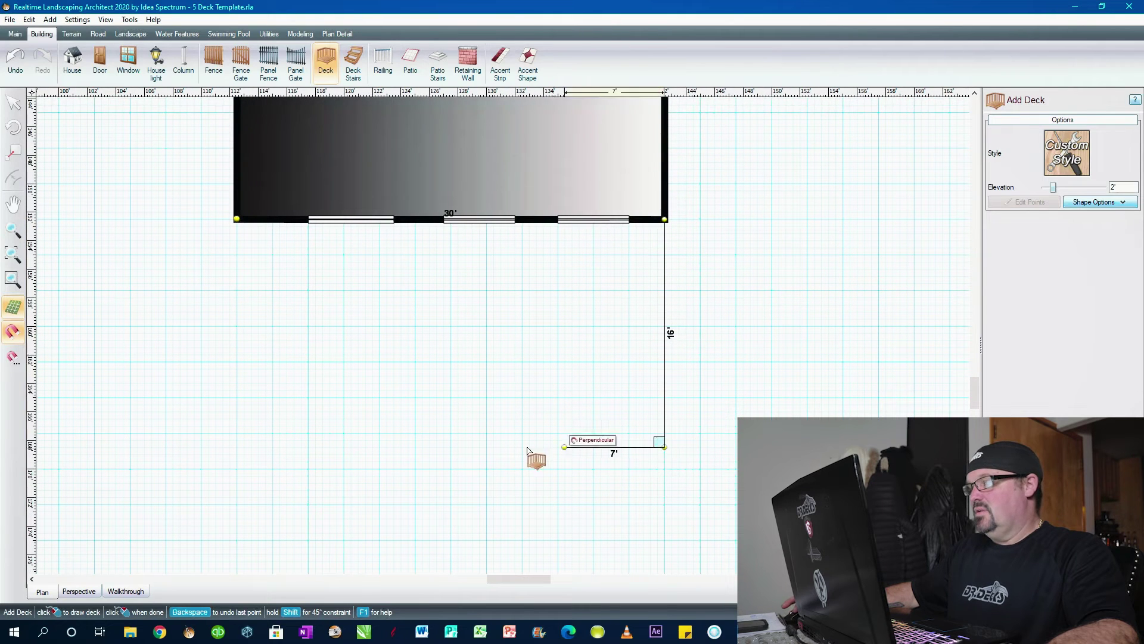
left_click(236, 447)
left_click(237, 216)
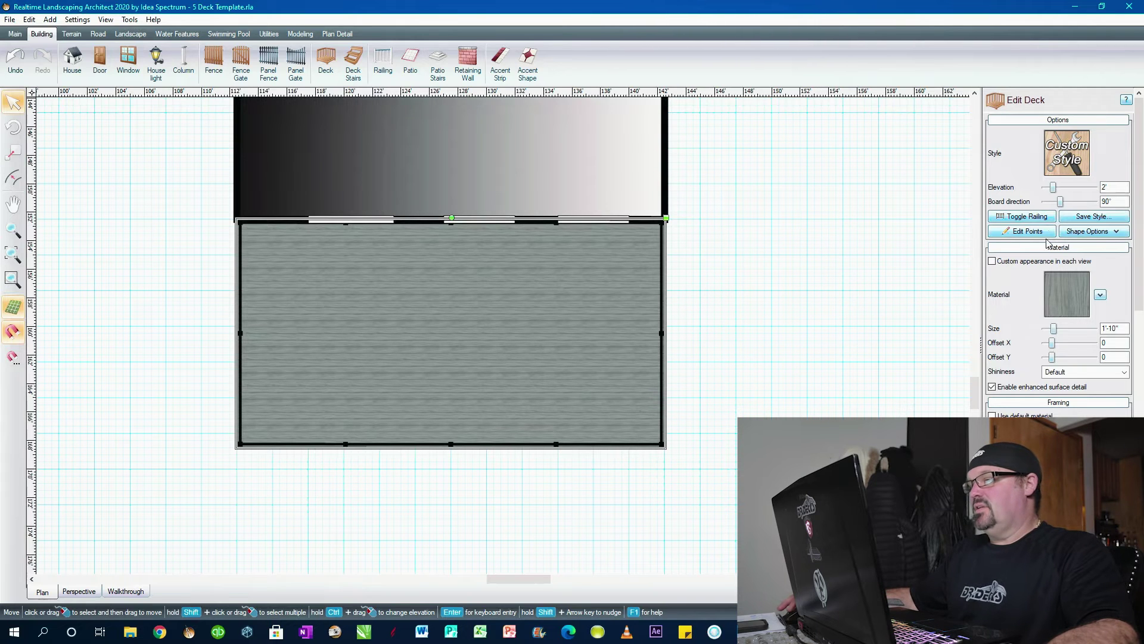
- In the Perspective view, remove the deck railing from the edge that runs along the house wall
left_click(79, 591)
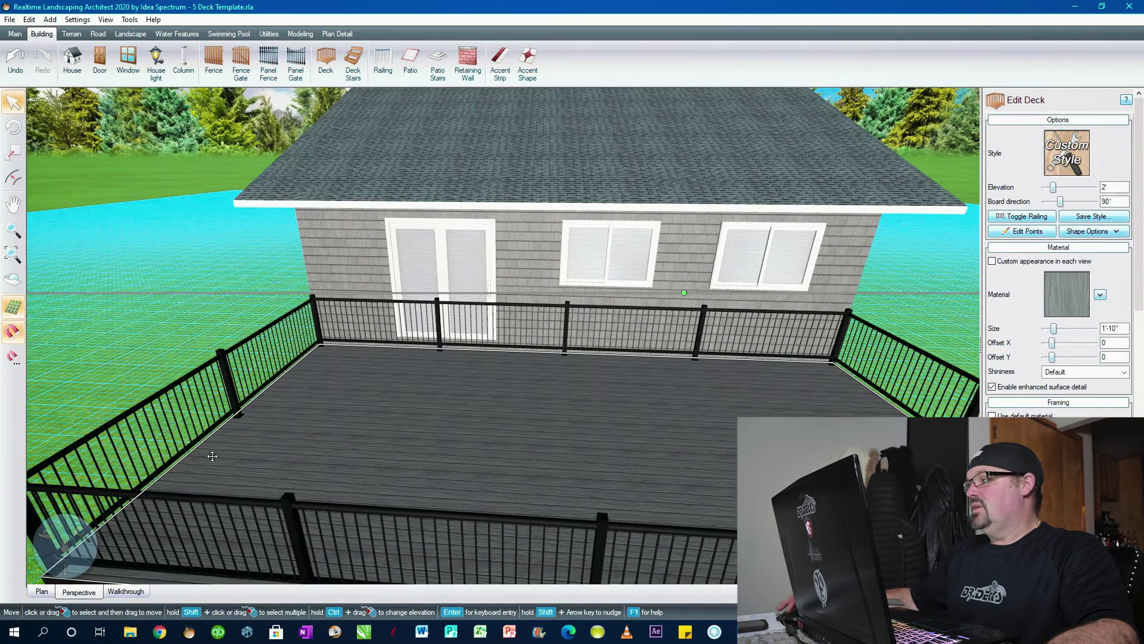
right_click_drag(528, 395, 519, 350)
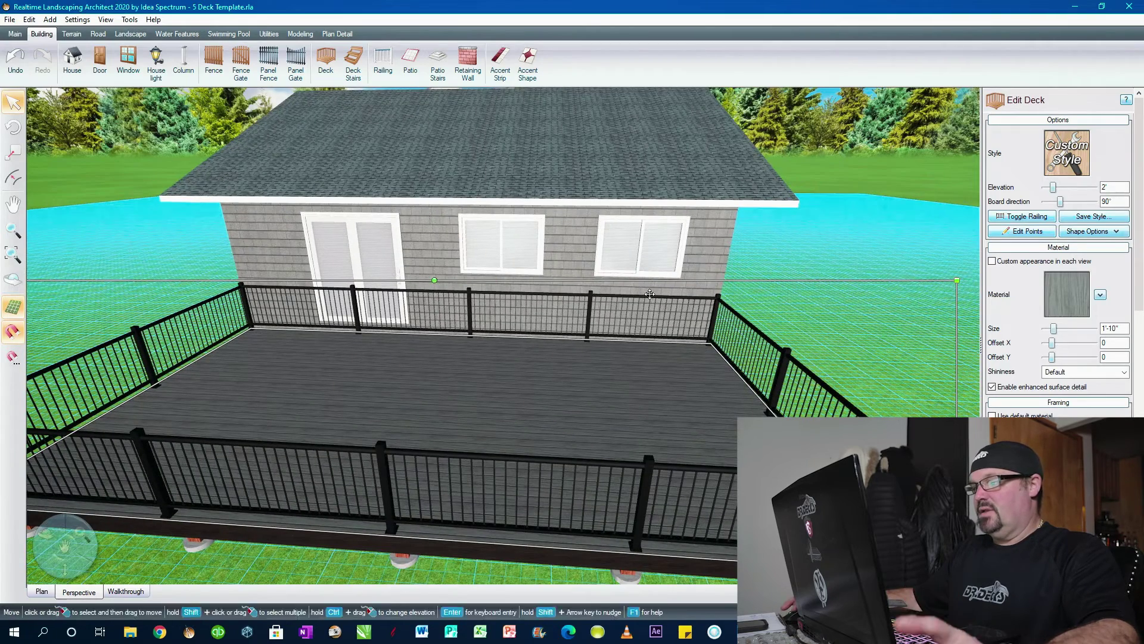
left_click(1021, 216)
left_click(616, 342)
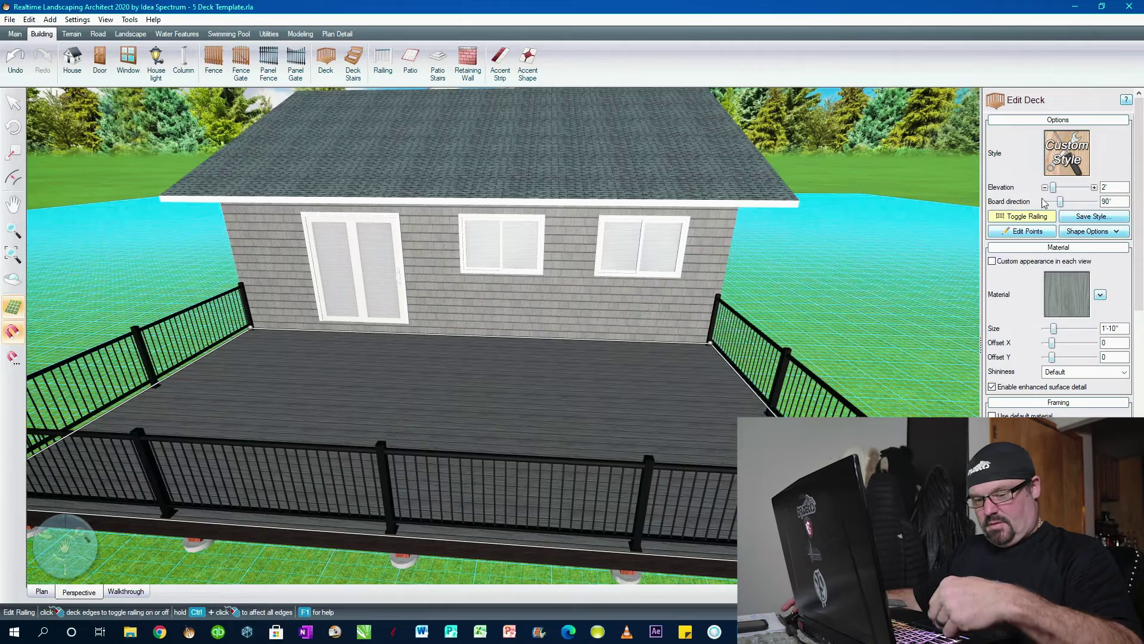
left_click(1028, 217)
- Raise the deck's elevation to 2'-9" and add skirting beneath it
left_click_drag(1095, 188, 1096, 190)
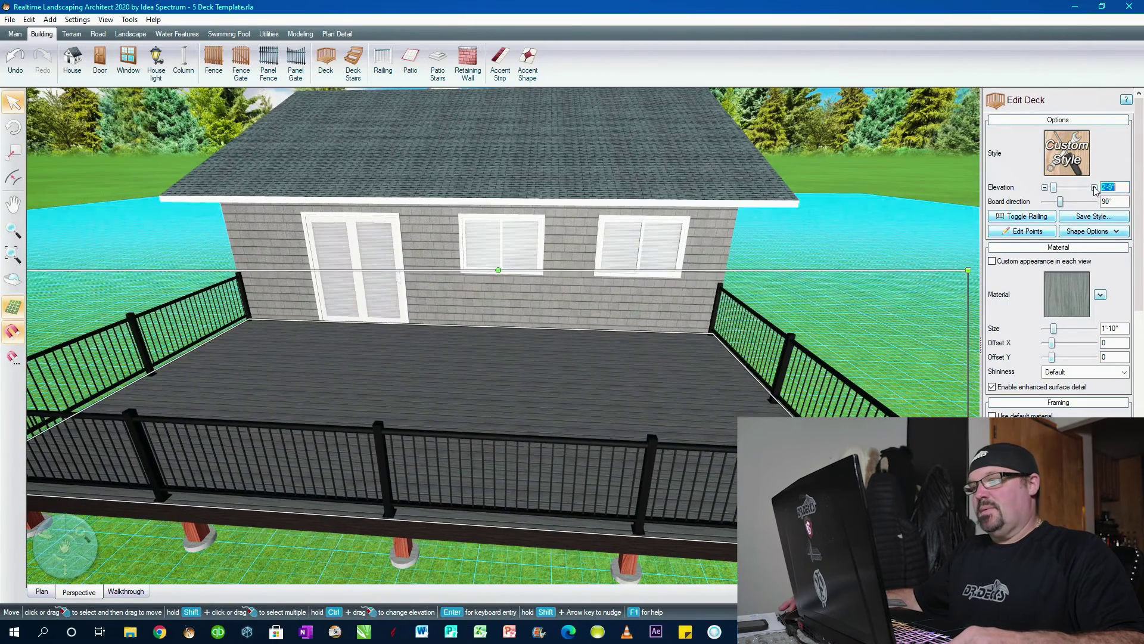
scroll(688, 298, "down", 5)
scroll(688, 299, "up", 2)
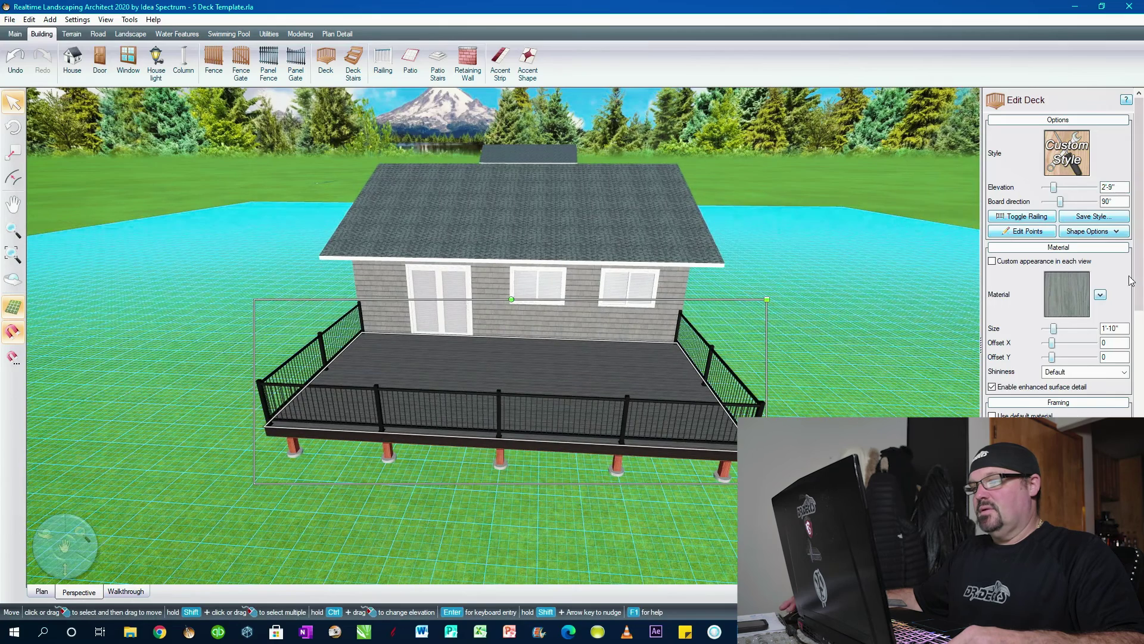
left_click_drag(1138, 280, 1138, 566)
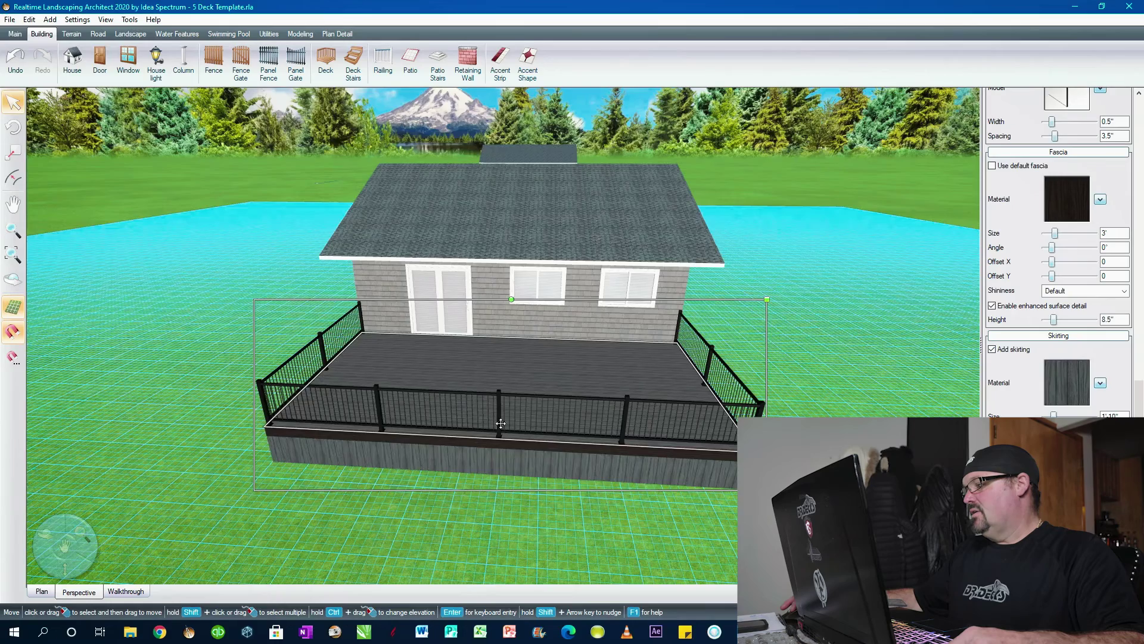
scroll(495, 395, "up", 1)
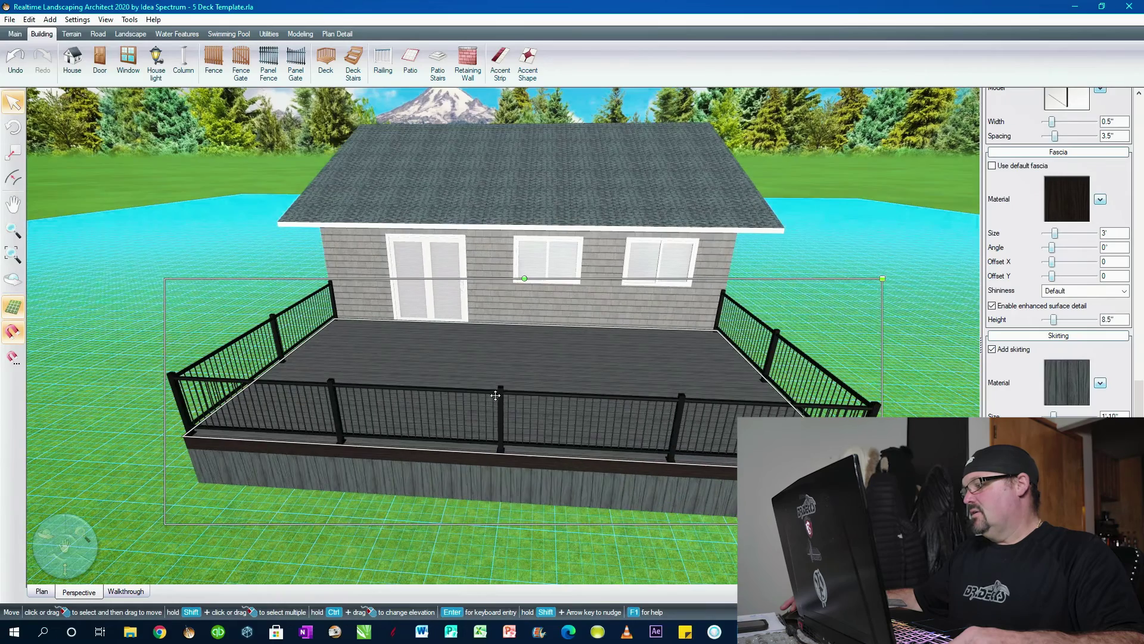
- In the Plan view, start an accent strip and choose the Composite9 material from the Deck & Fence category, showing all material categories
left_click(41, 592)
scroll(461, 322, "up", 5)
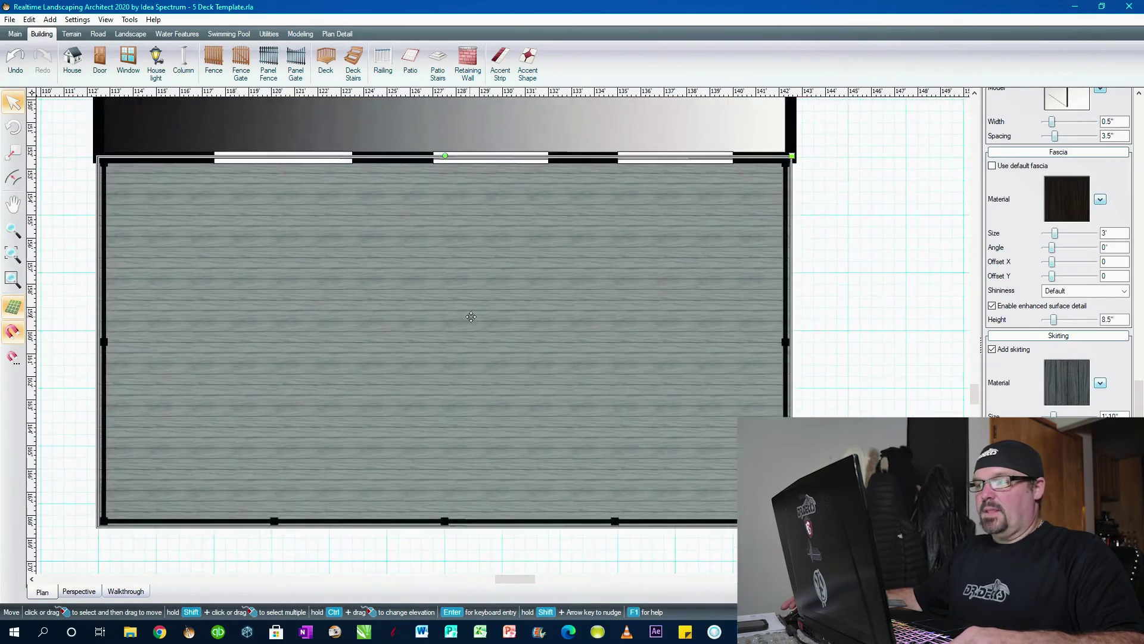
left_click(500, 58)
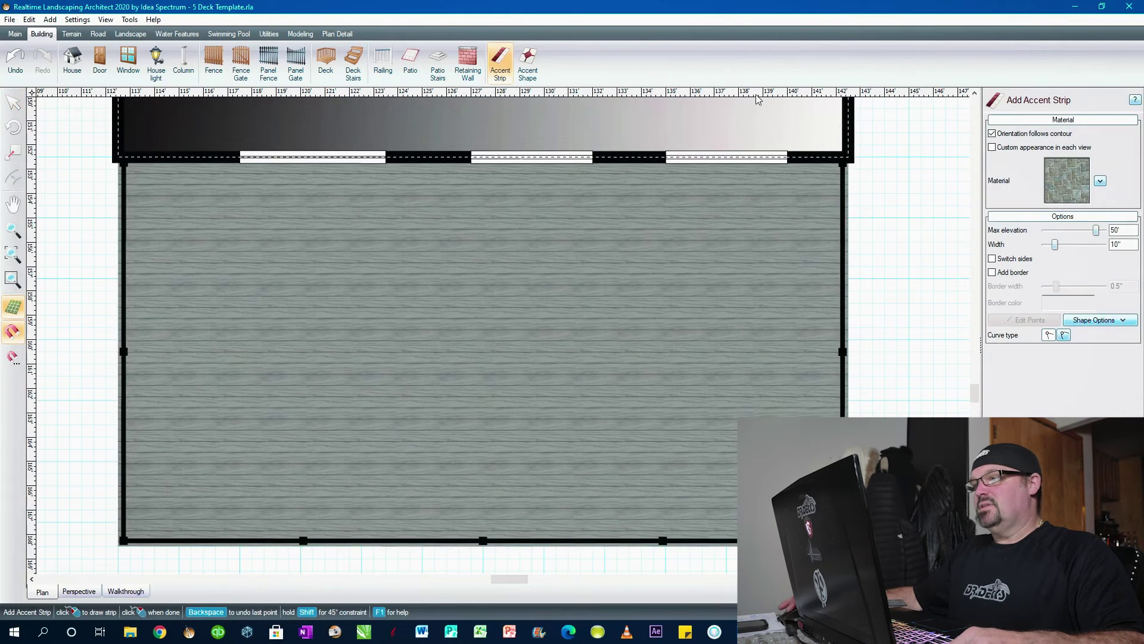
left_click(1067, 181)
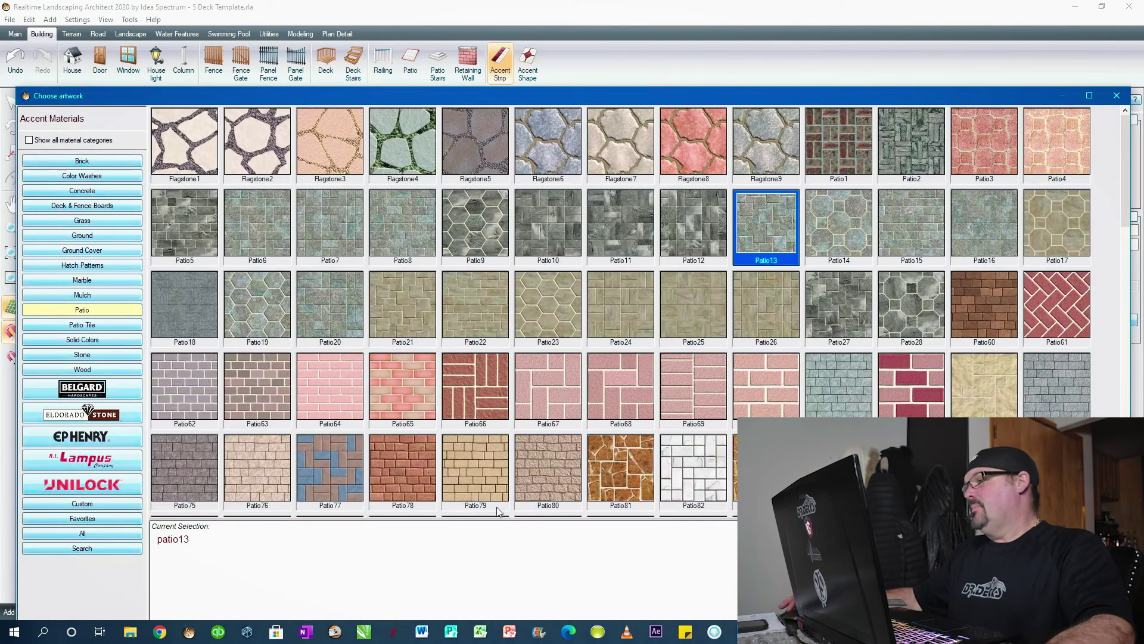
left_click(28, 140)
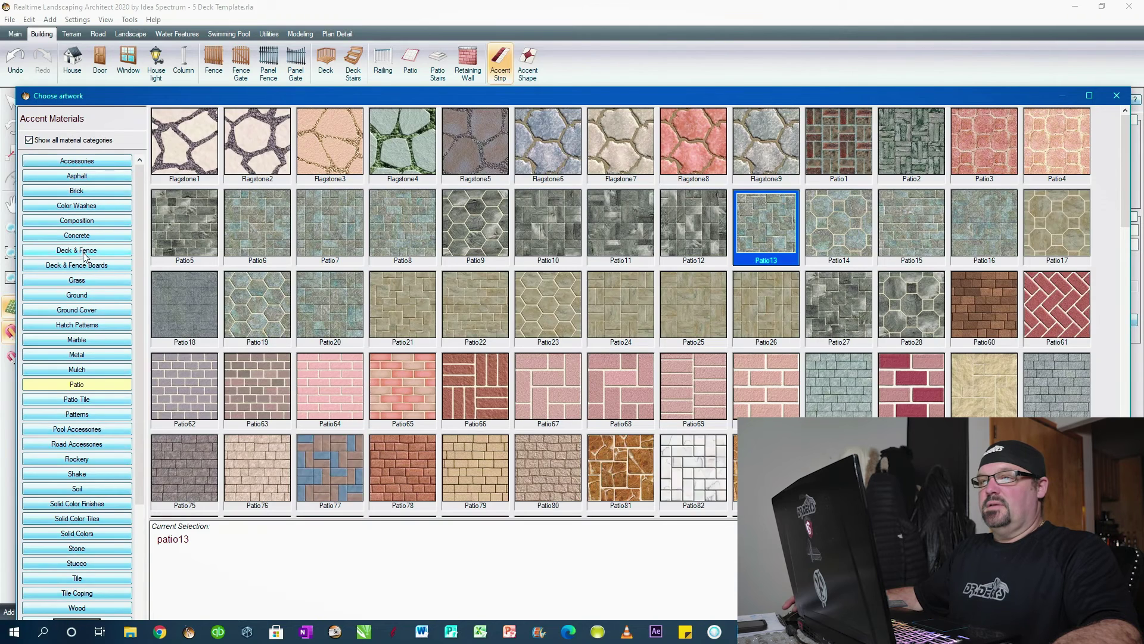
left_click(85, 250)
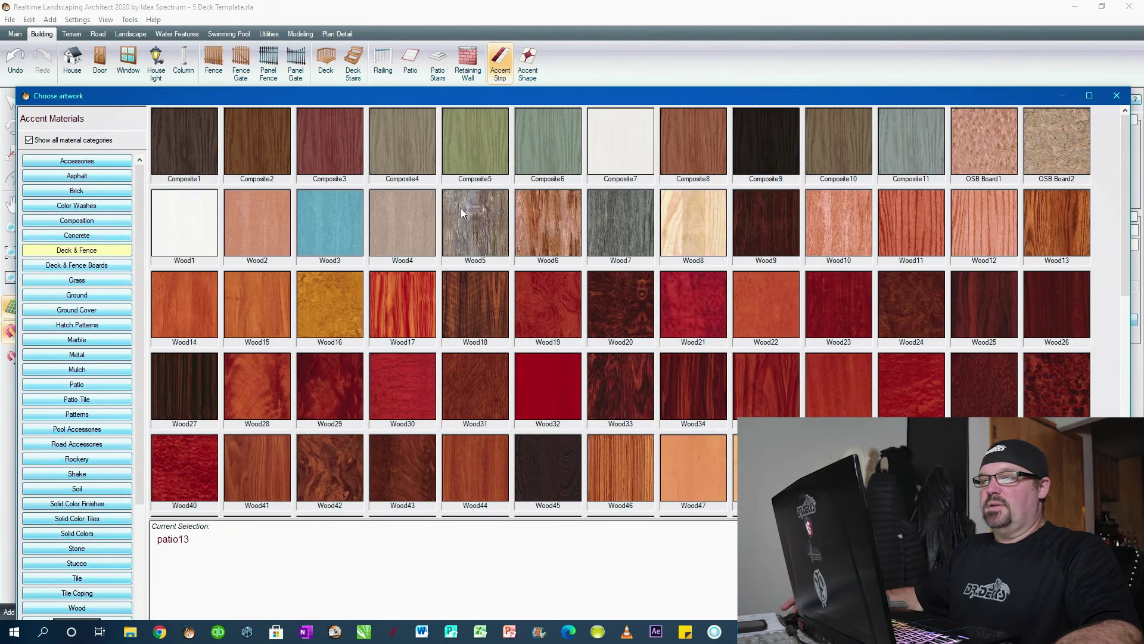
left_click(769, 143)
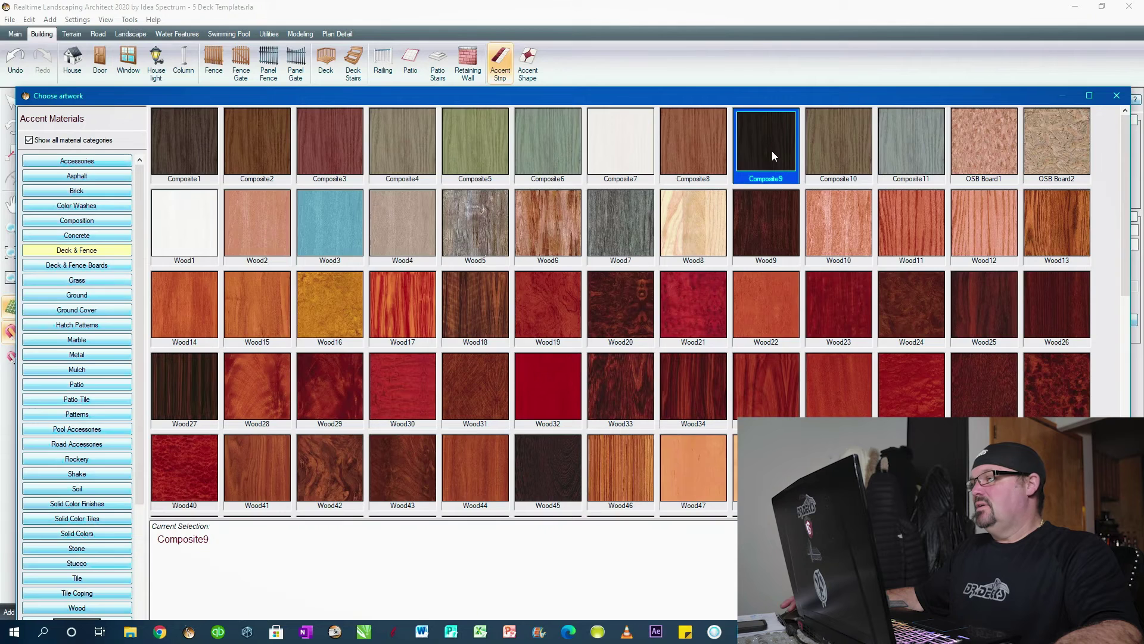
double_click(772, 153)
- Brighten the accent strip's material and configure the strip to be 6" wide with its sides switched
left_click(1100, 182)
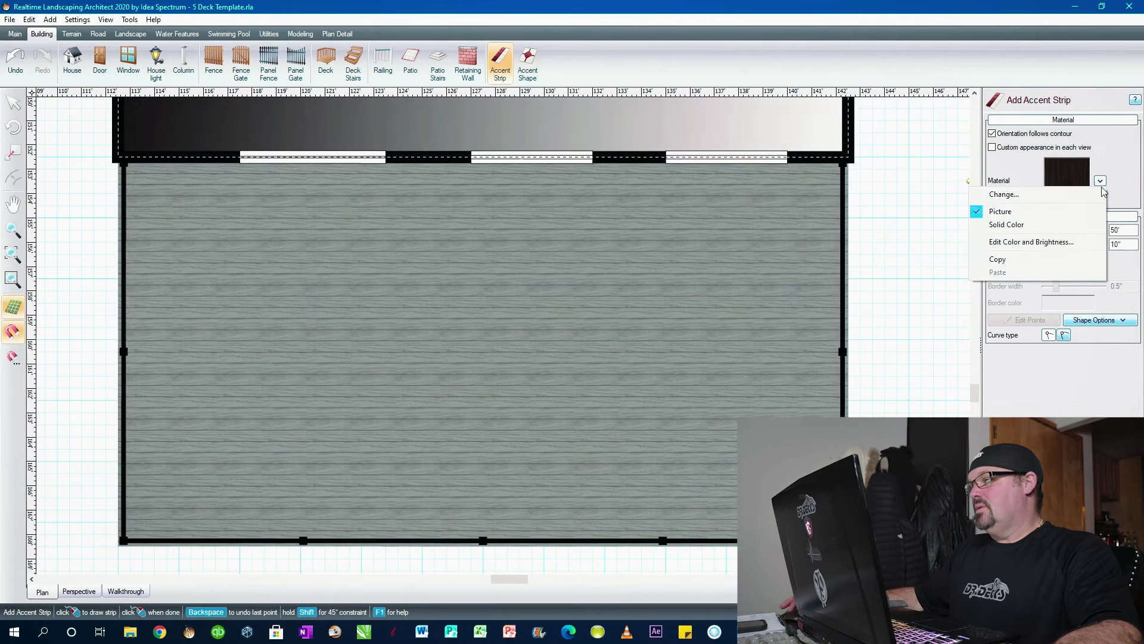
left_click(1052, 242)
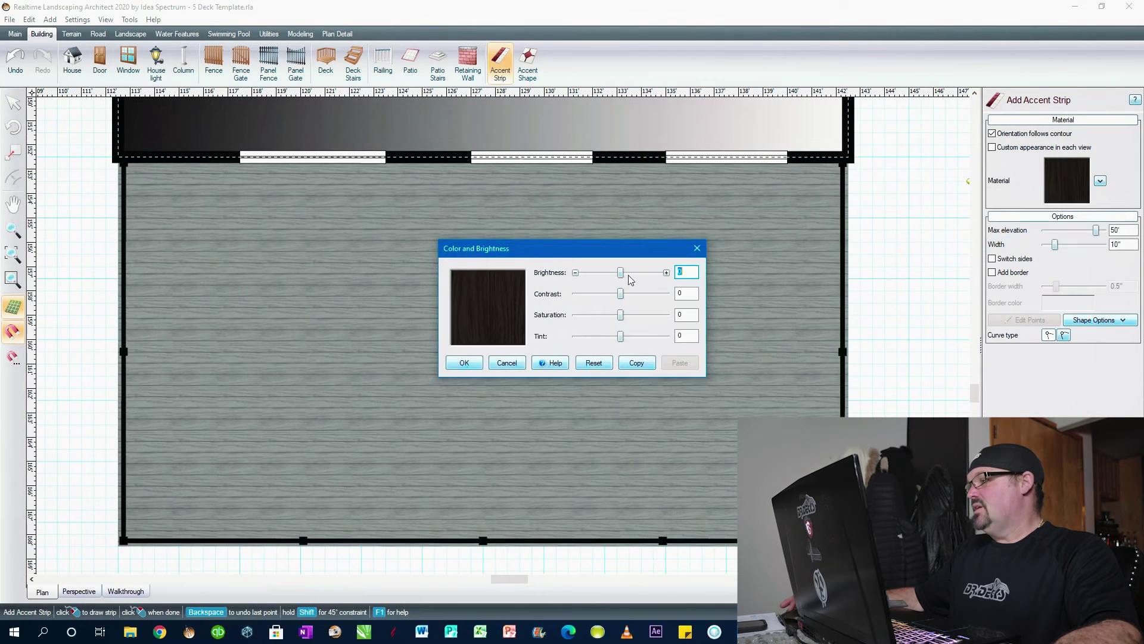
left_click_drag(623, 273, 646, 279)
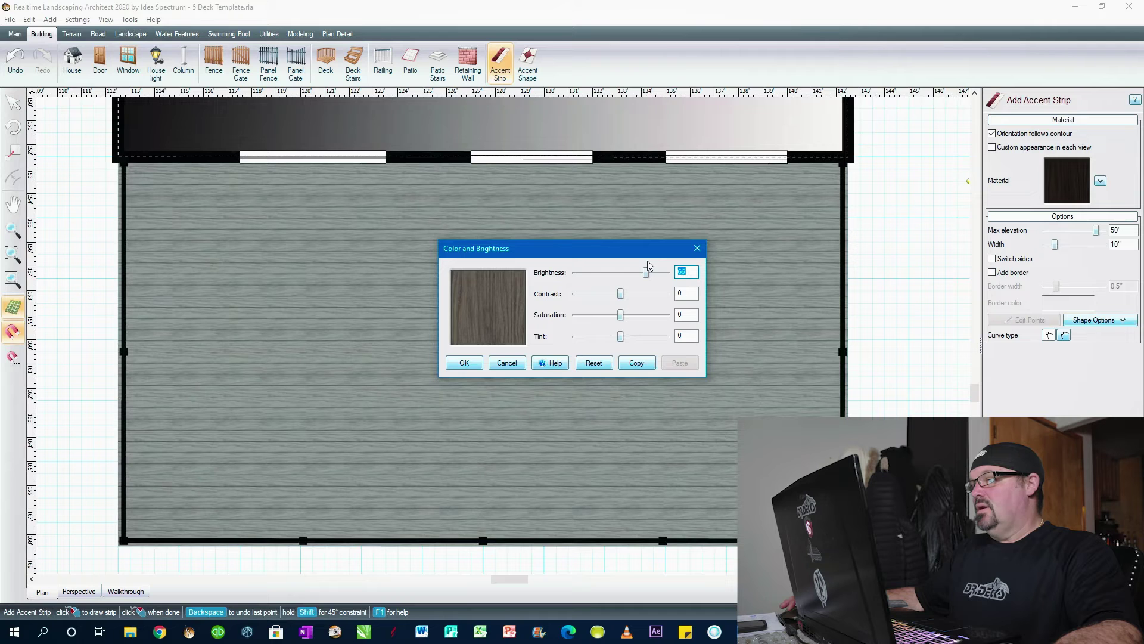
left_click(464, 362)
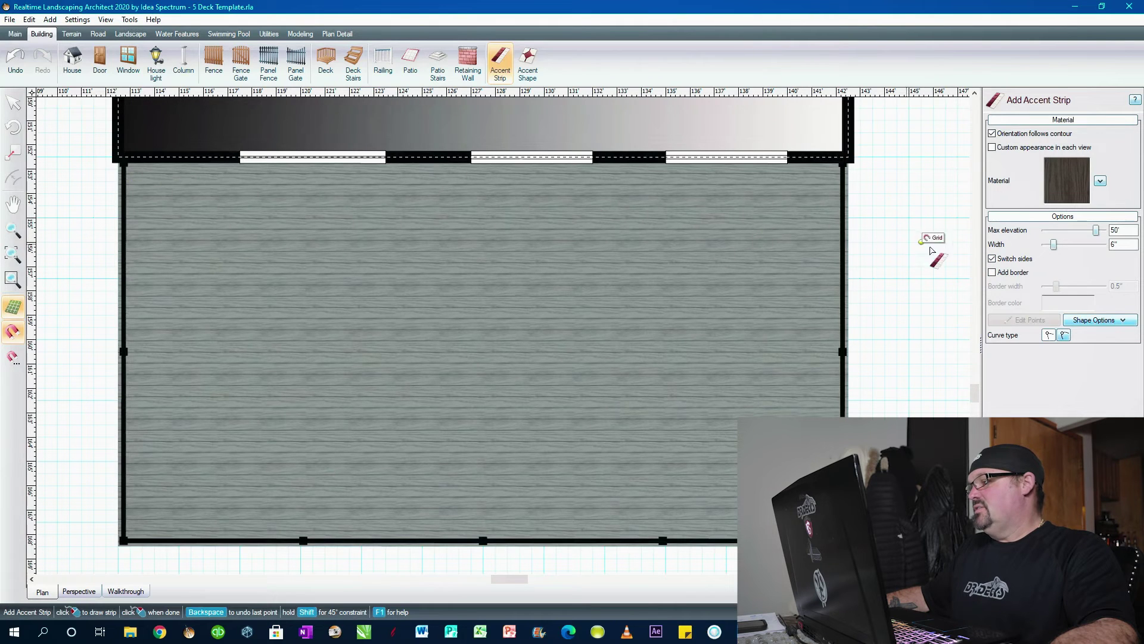
- With side switching off, draw a closed accent strip around the deck's 30' by 16' perimeter from corner to corner
left_click(993, 259)
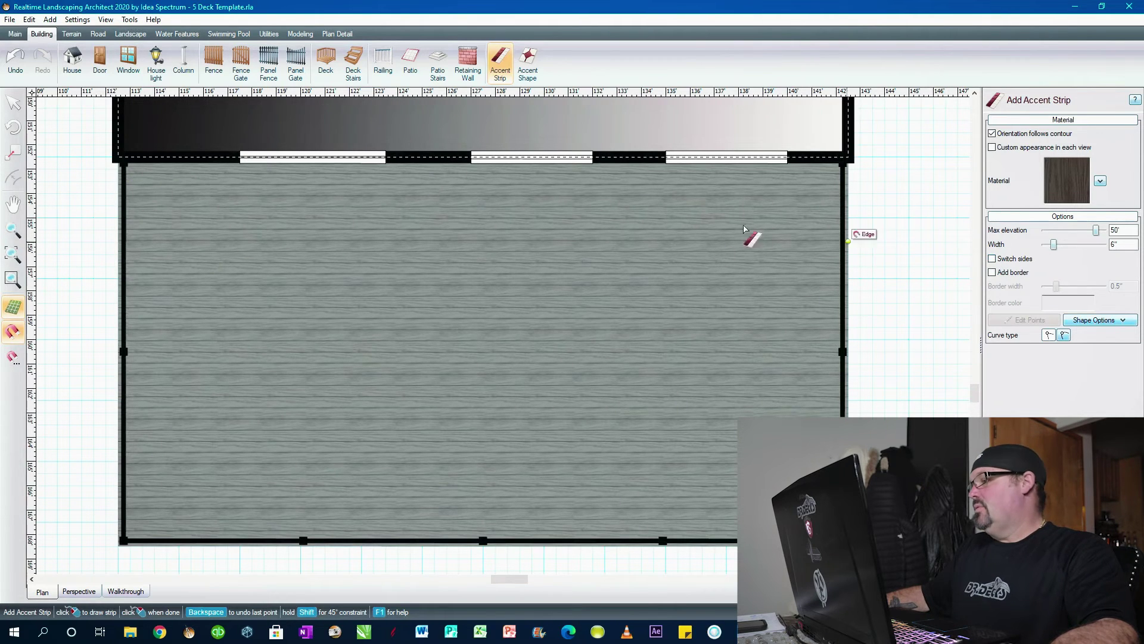
left_click(118, 156)
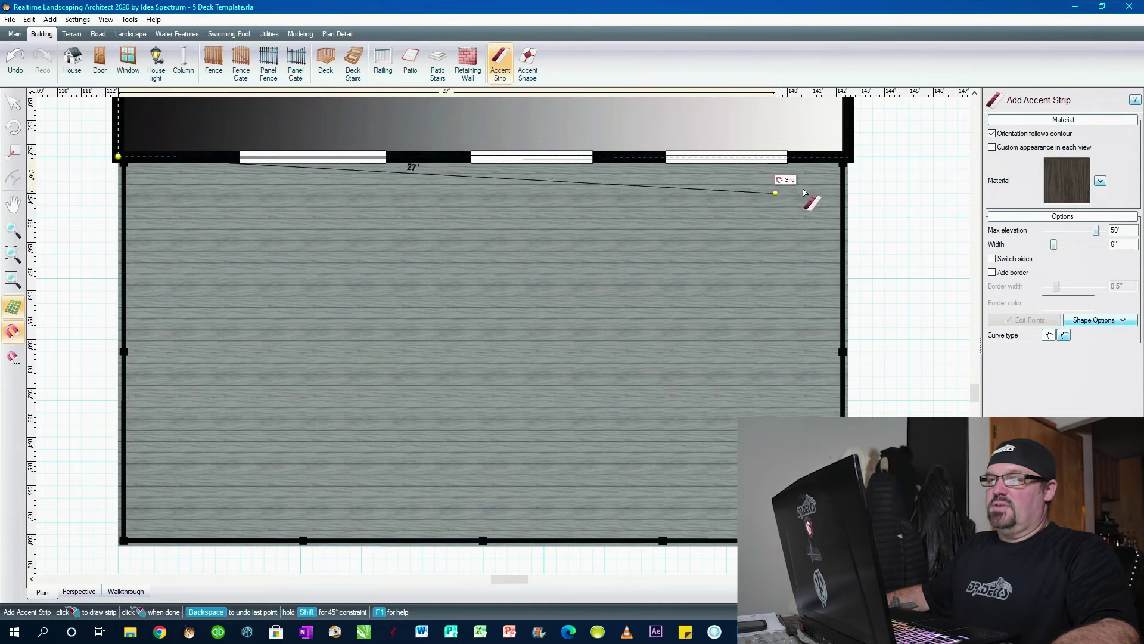
left_click(848, 158)
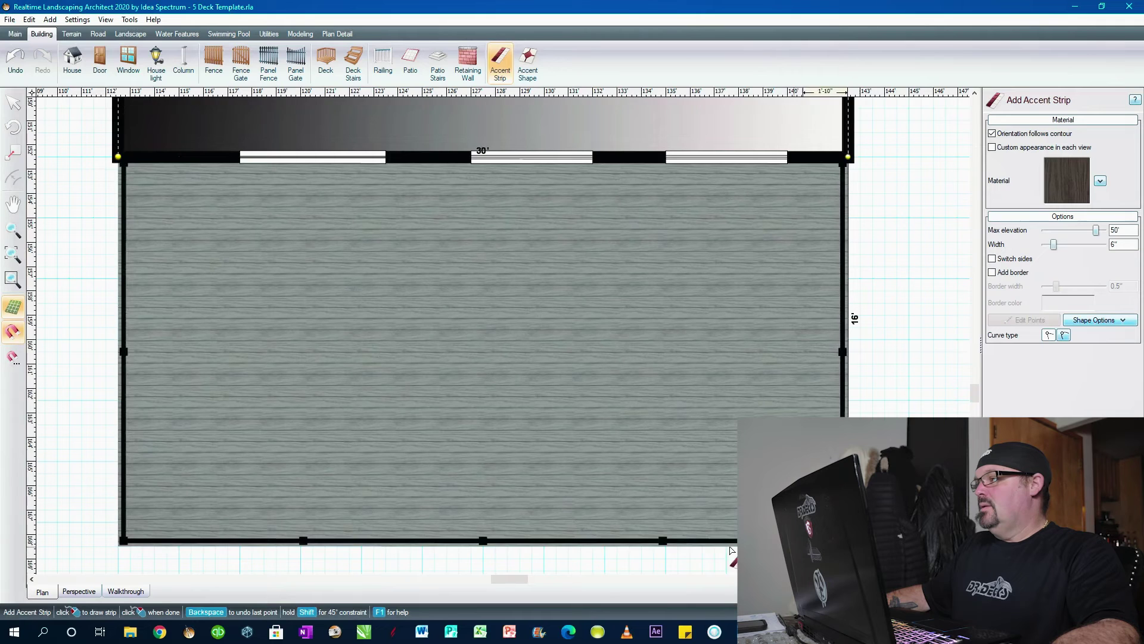
left_click(118, 545)
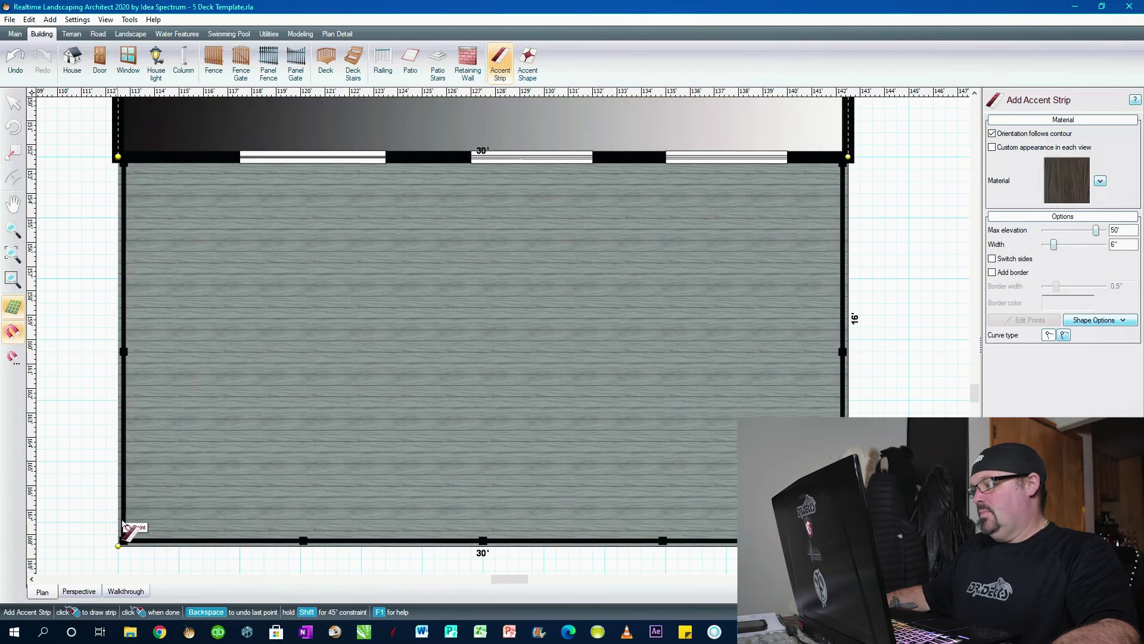
left_click(119, 157)
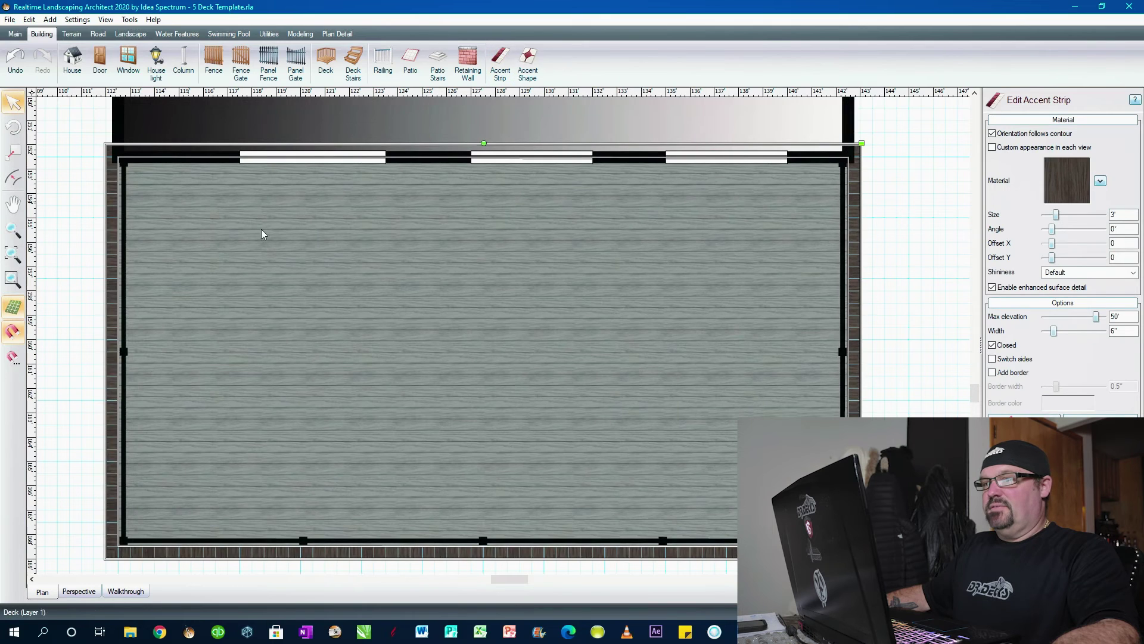
- Hide the grid and switch the accent strip's sides so it lies inside the deck outline
left_click(14, 307)
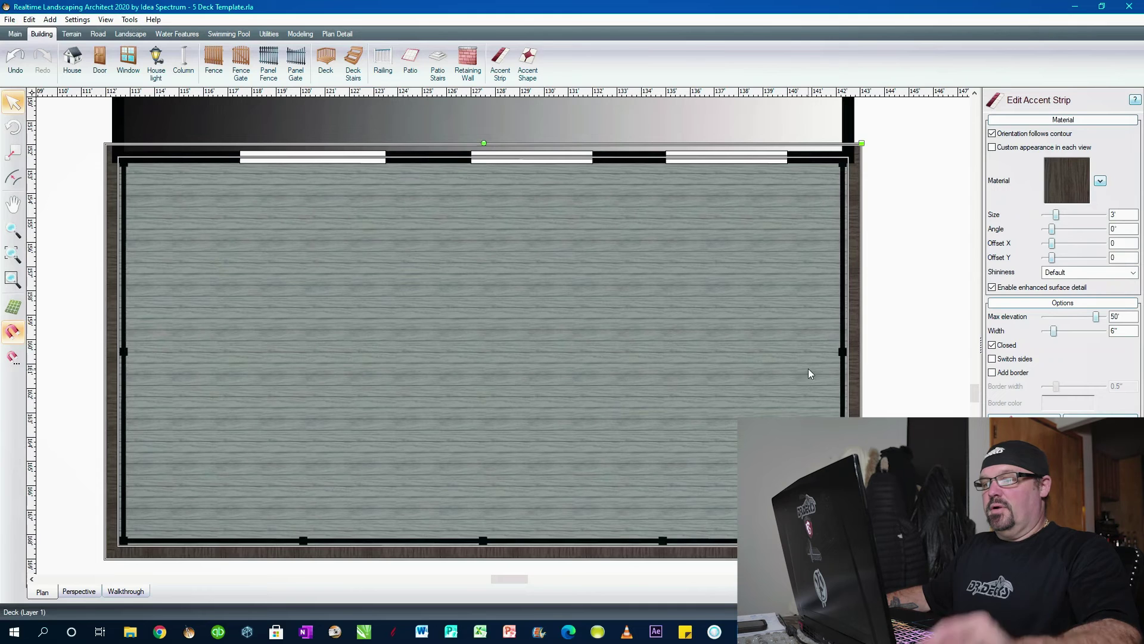
left_click(992, 358)
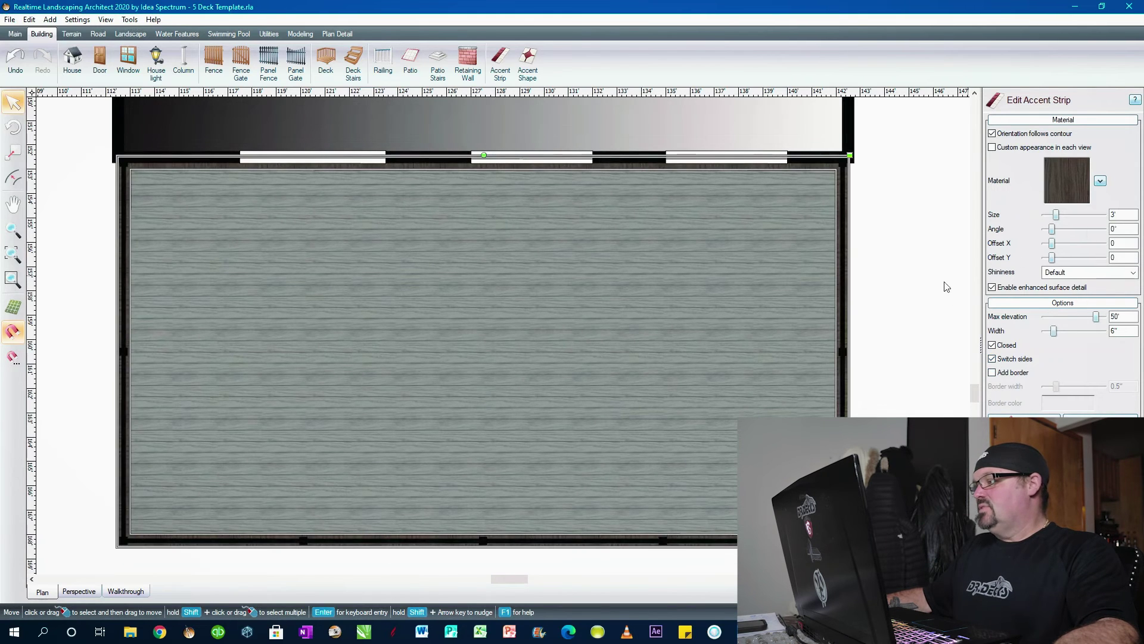
- Set the angle of the accent strip's material to 90°
scroll(819, 234, "up", 5)
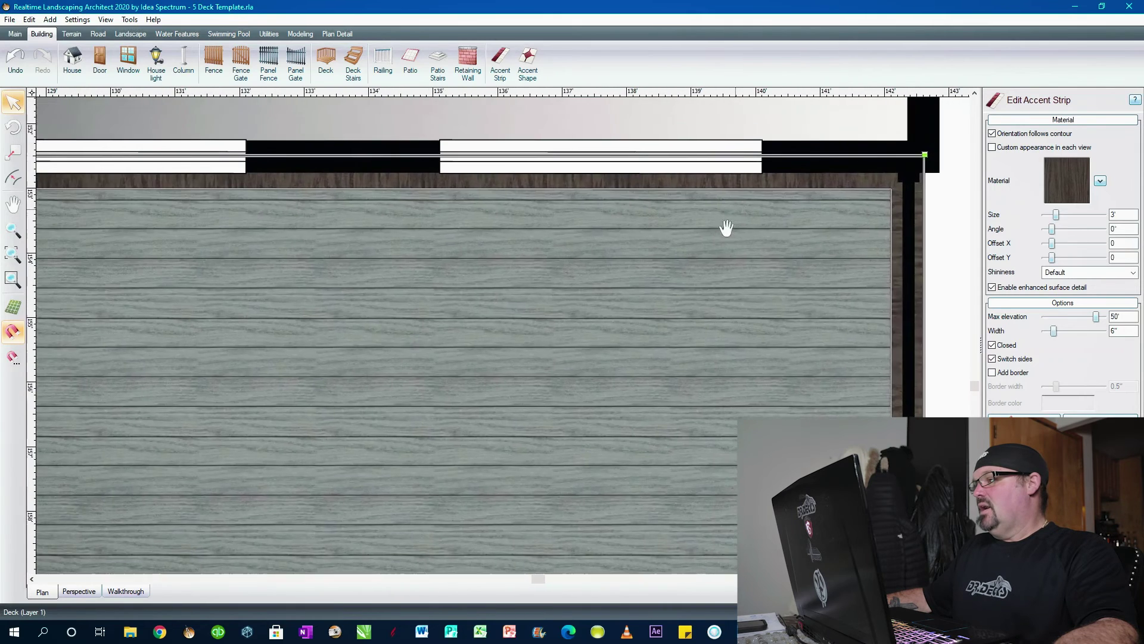
middle_click_drag(726, 228, 718, 254)
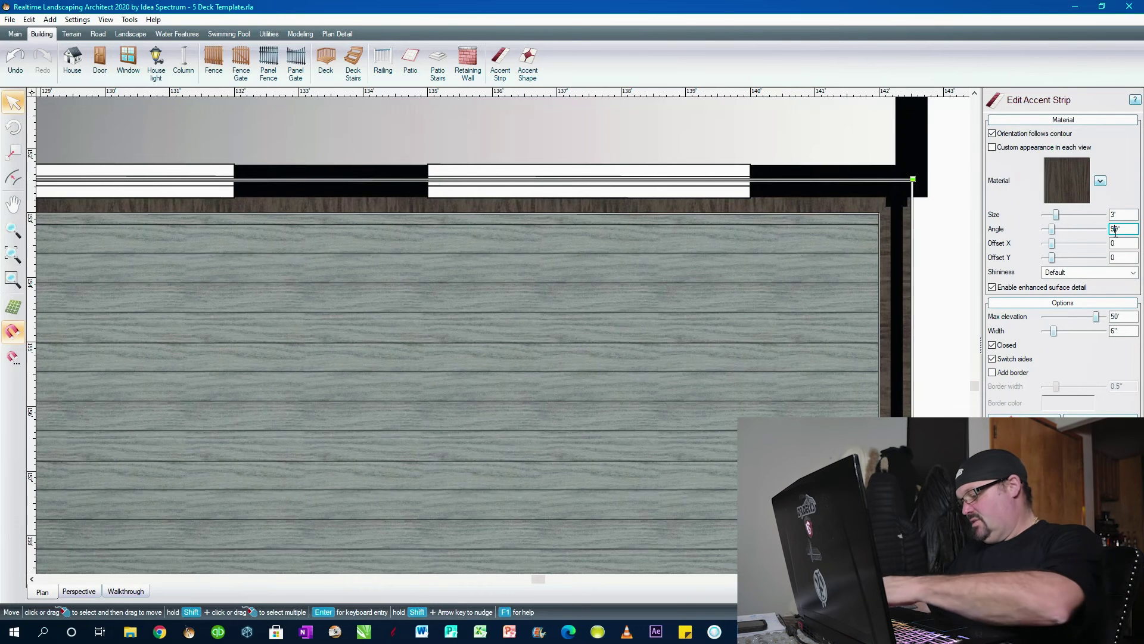
key("Tab")
scroll(578, 292, "down", 5)
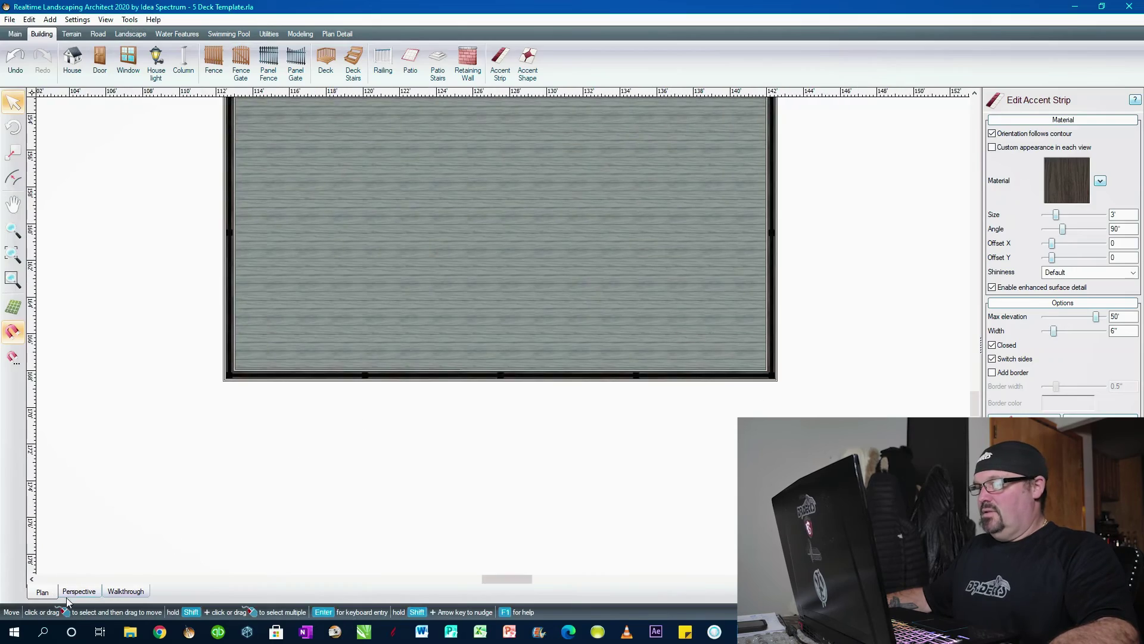
- In the Perspective view, set the brightness of the deck's Composite9 fascia band to 50, and return to the Plan view
left_click(79, 591)
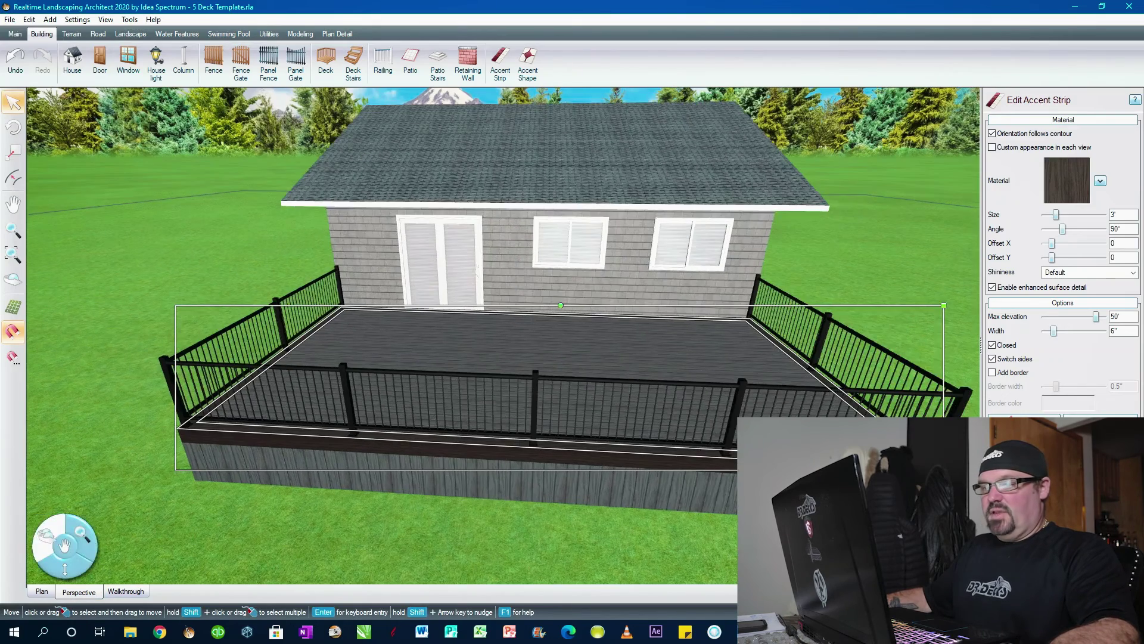
left_click_drag(48, 541, 48, 542)
scroll(433, 377, "up", 8)
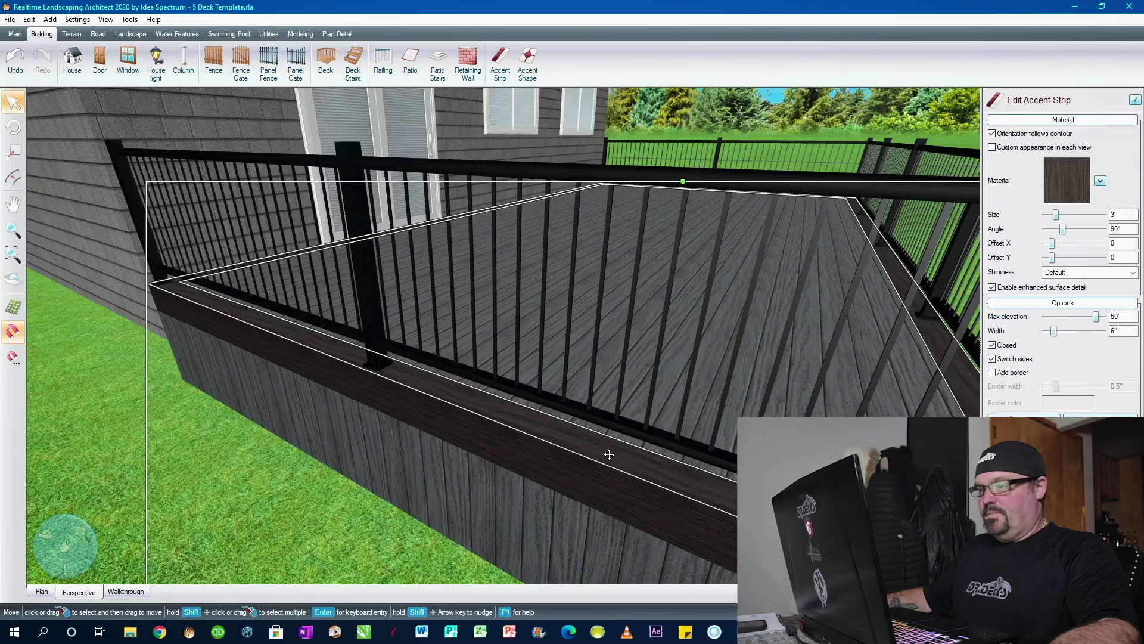
scroll(433, 376, "down", 8)
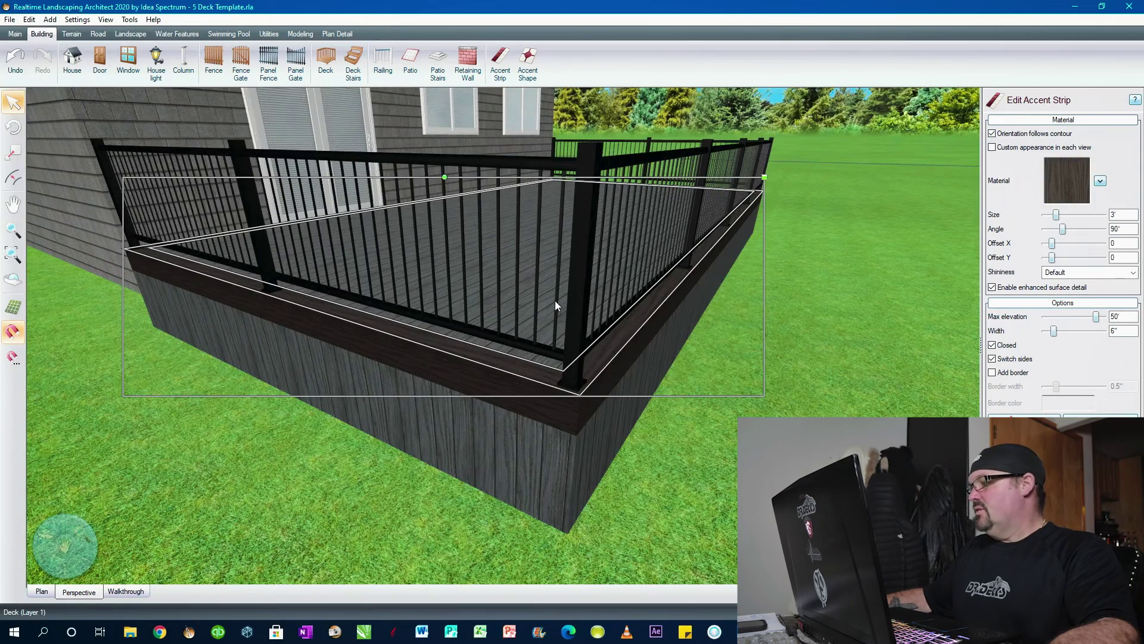
left_click(535, 448)
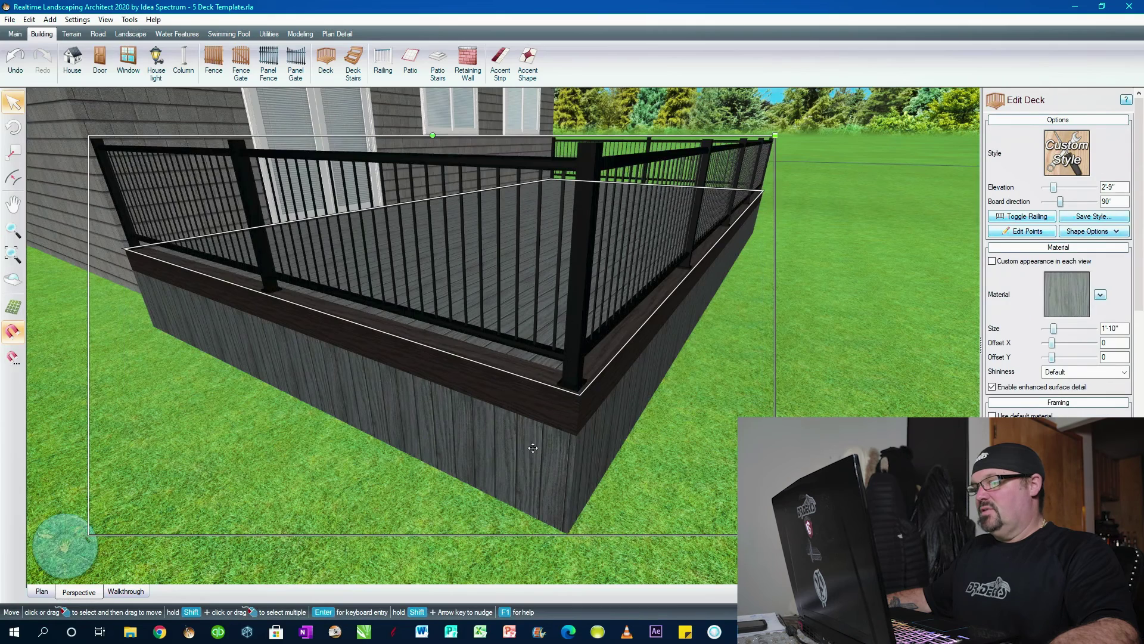
scroll(1120, 382, "down", 6)
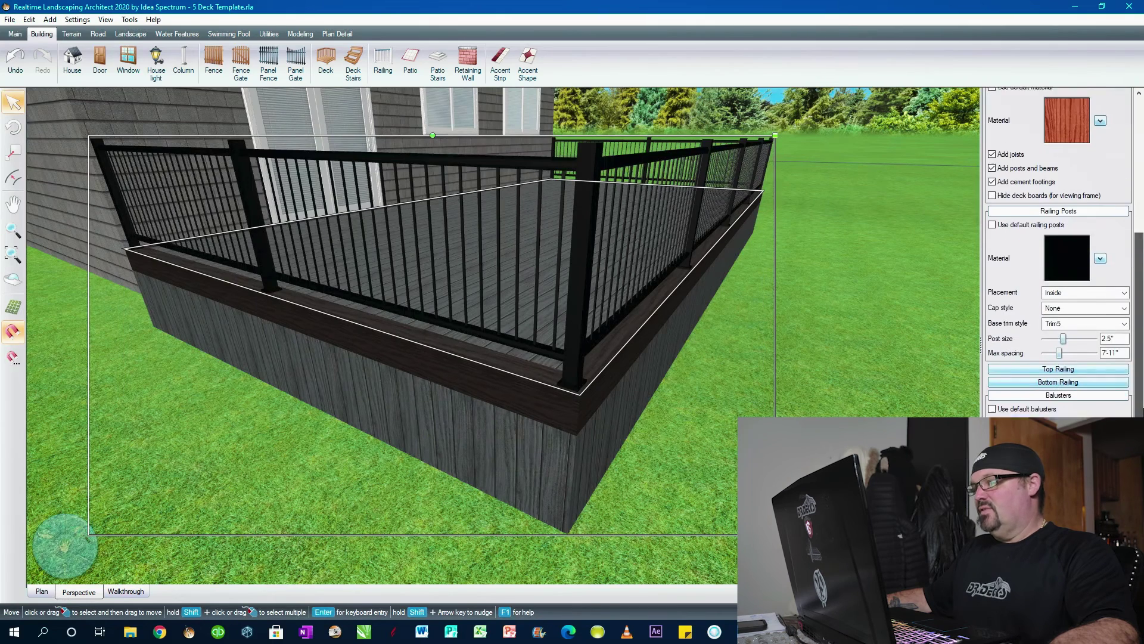
left_click(1125, 379)
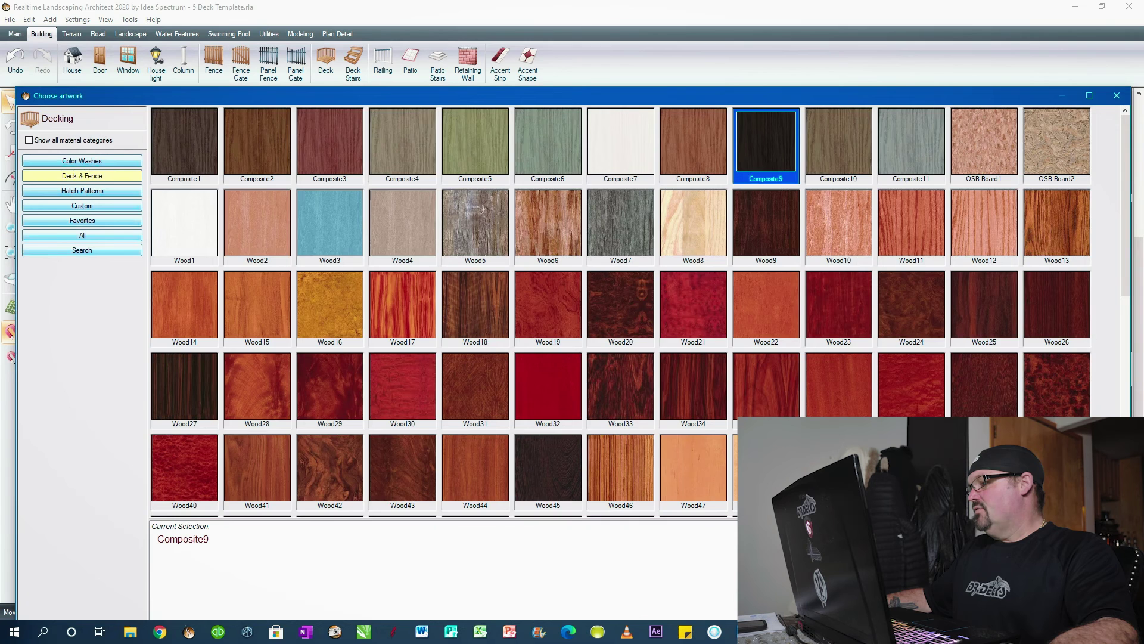
key("Return")
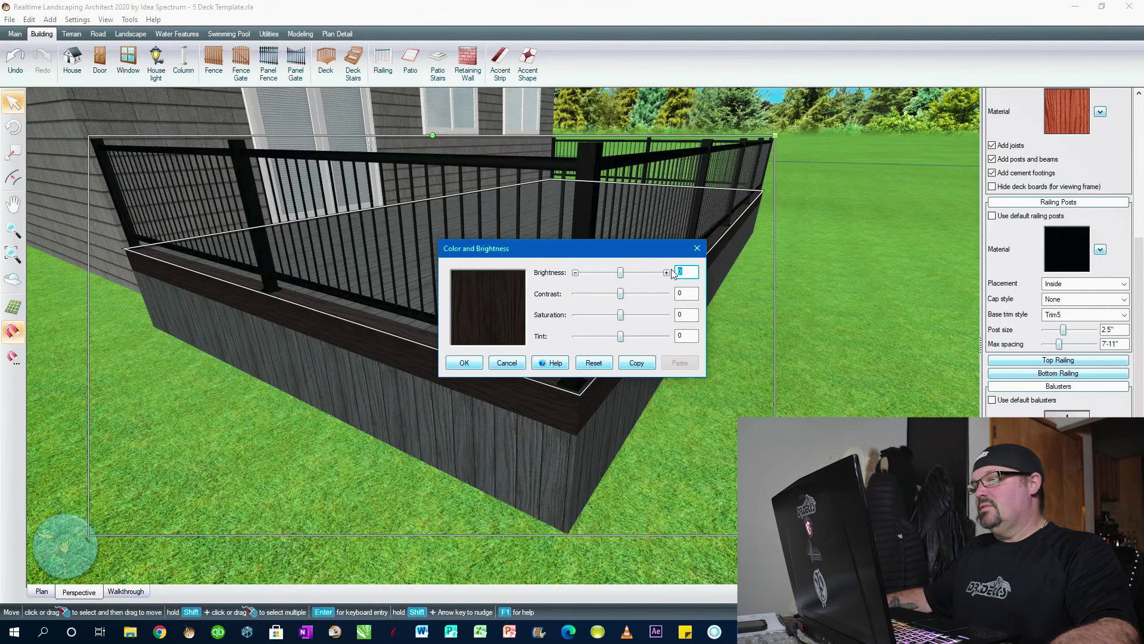
type("50")
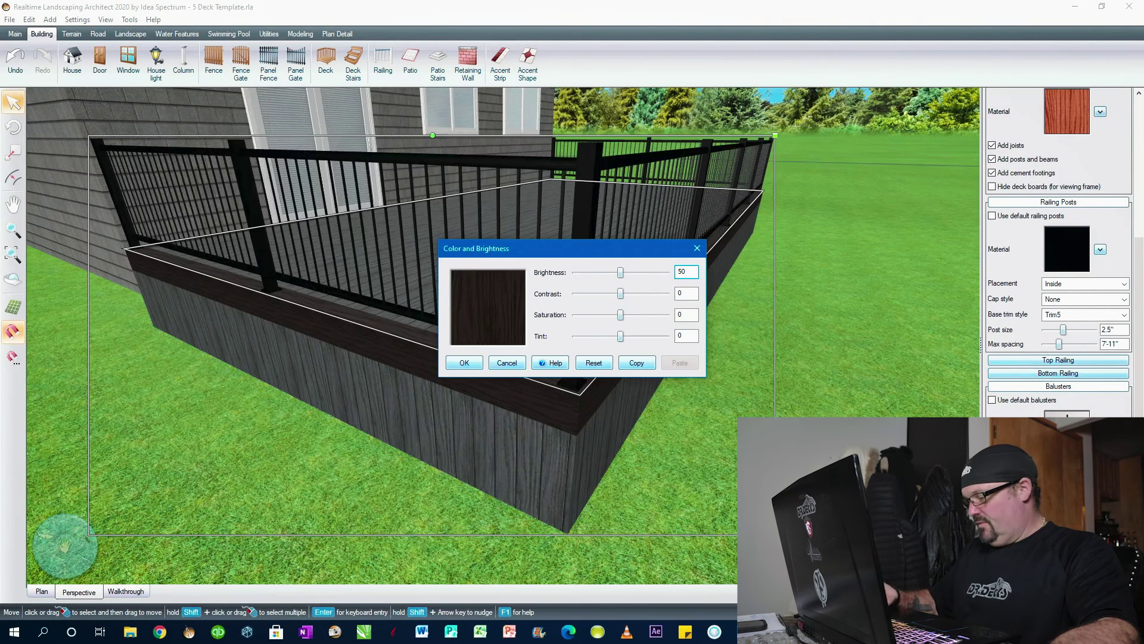
key("Return")
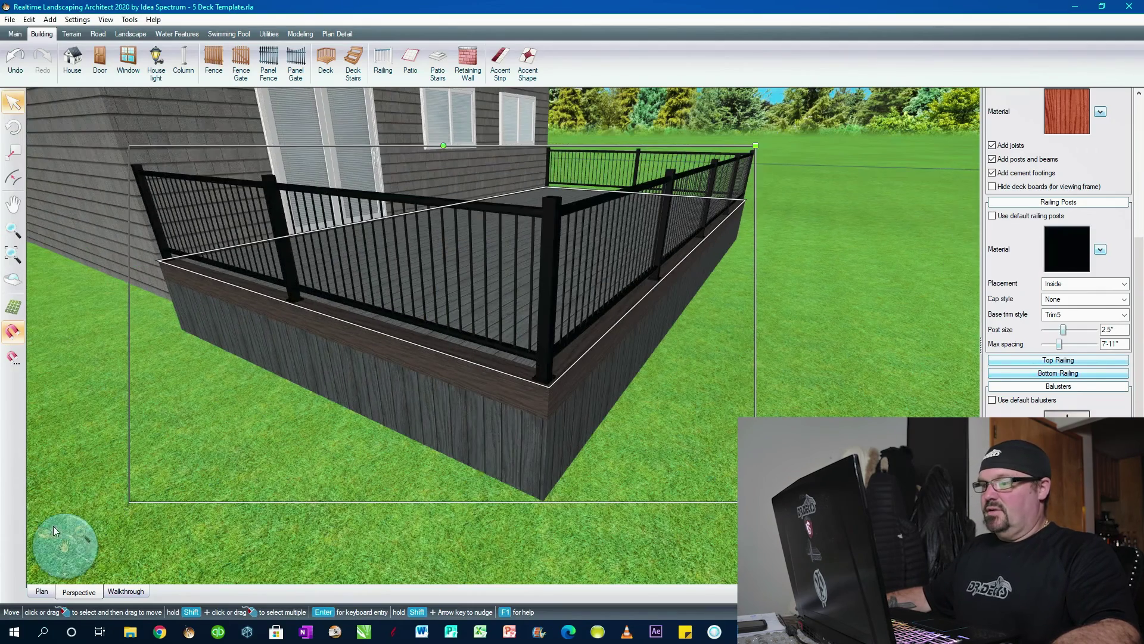
mouse_move(65, 545)
left_mouse_down()
mouse_move(70, 528)
mouse_move(47, 531)
left_mouse_up()
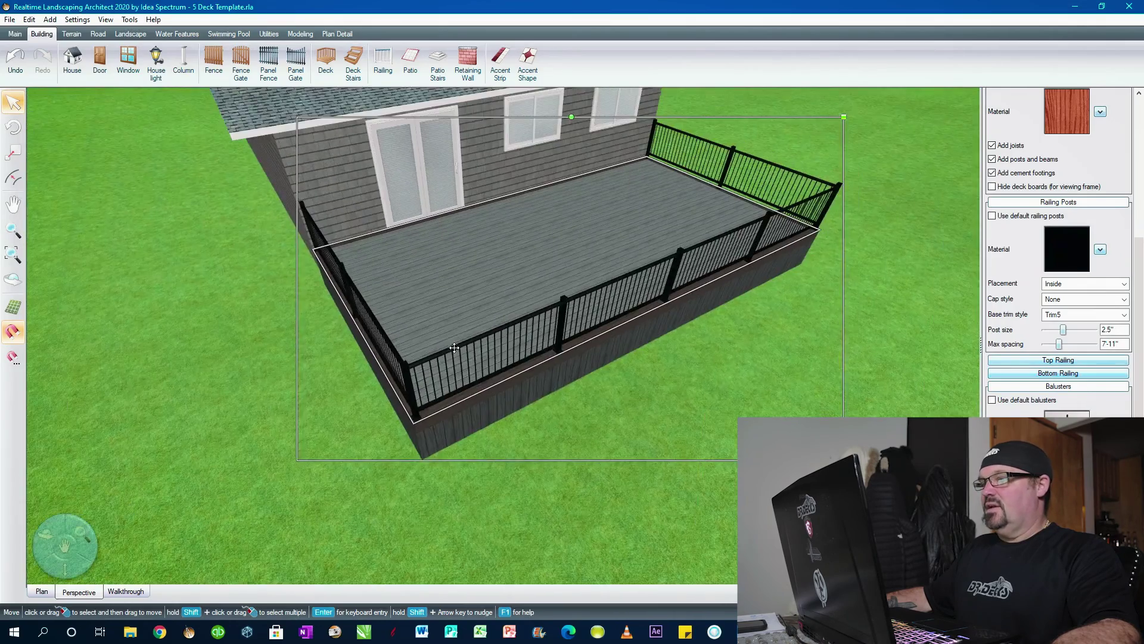
left_click(42, 591)
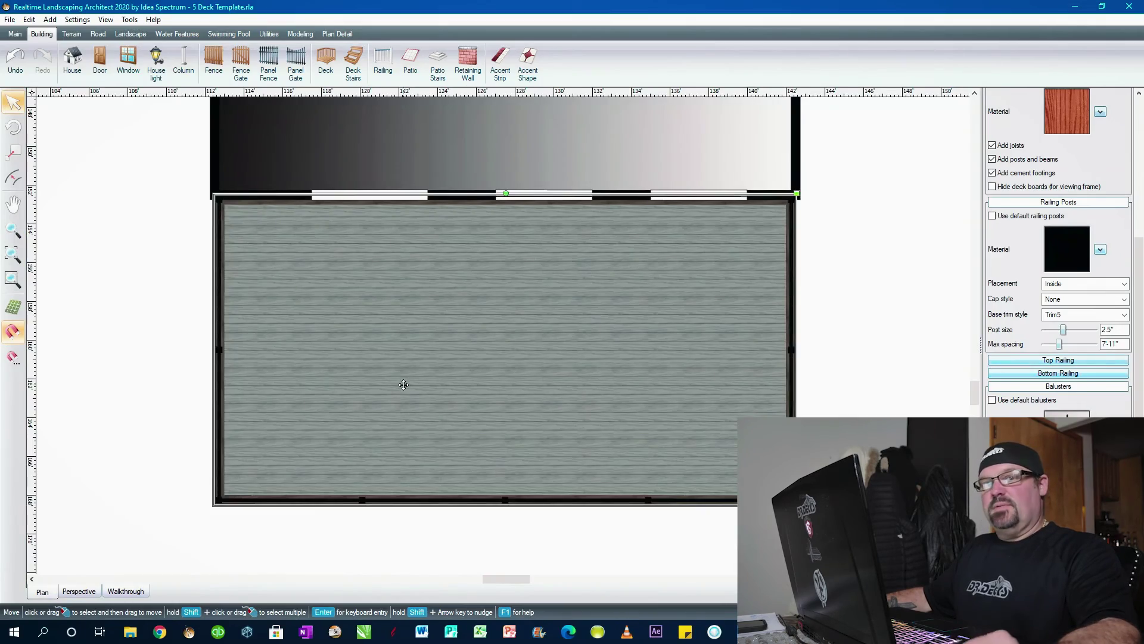